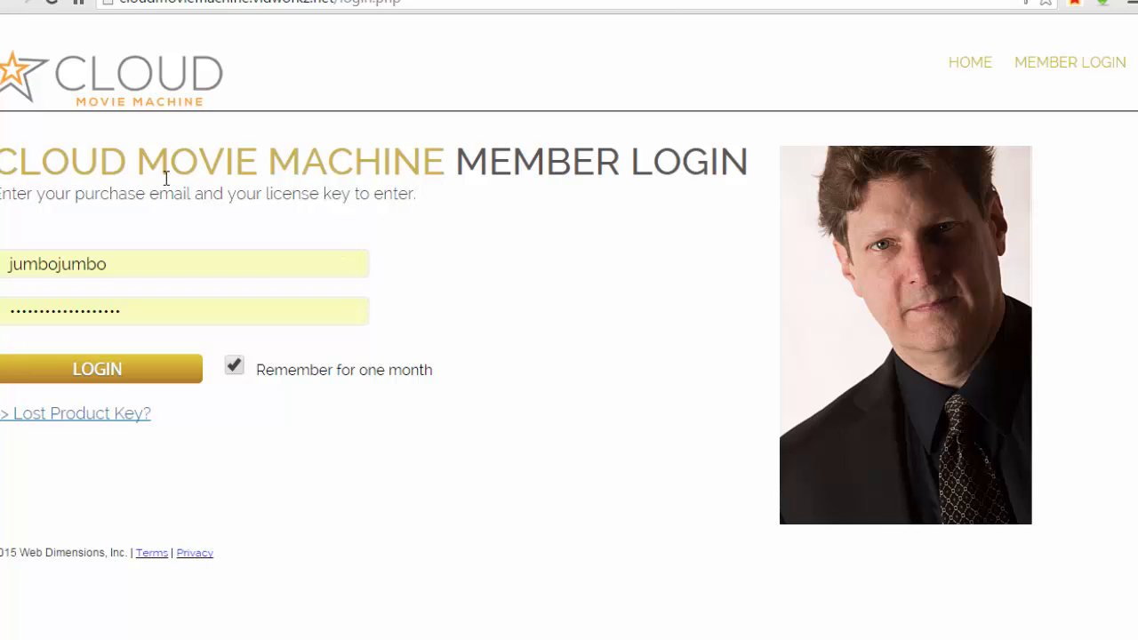
Log in to the member area with the prefilled username and license key
{"action": "left_click", "coordinate": [147, 265]}
{"action": "left_click_drag", "start_coordinate": [132, 267], "coordinate": [4, 266]}
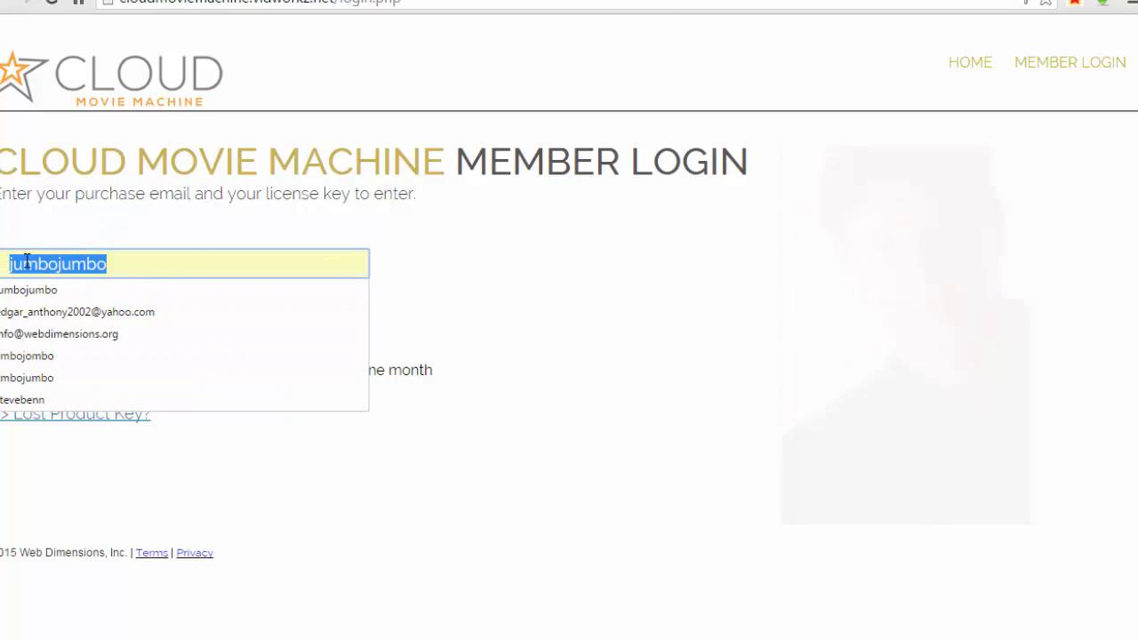
{"action": "left_click", "coordinate": [167, 220]}
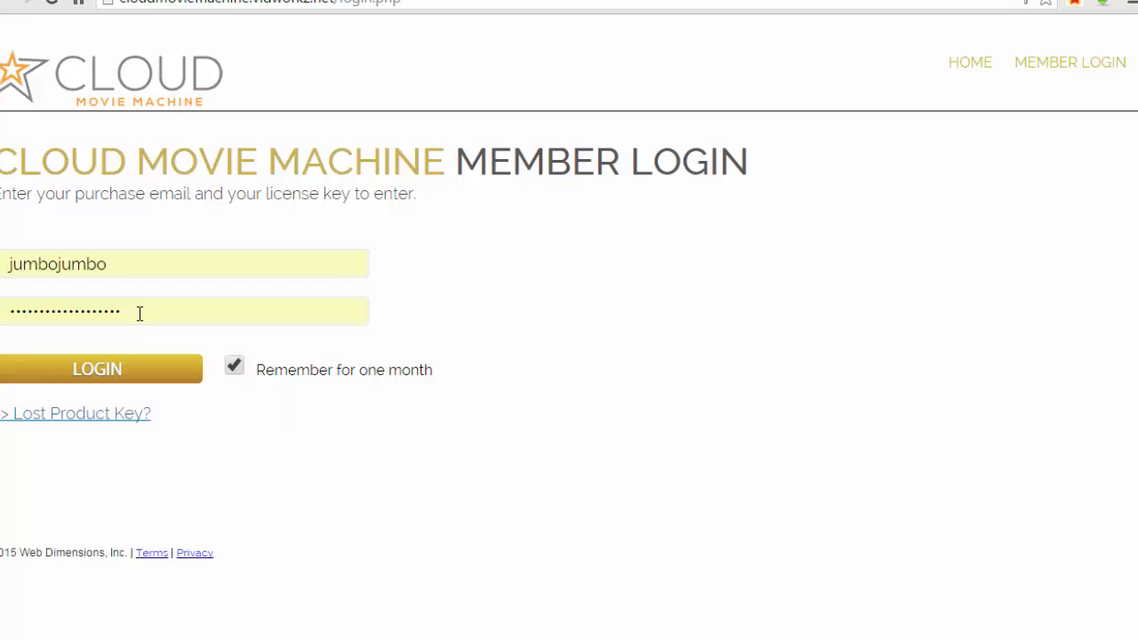
{"action": "left_click", "coordinate": [127, 369]}
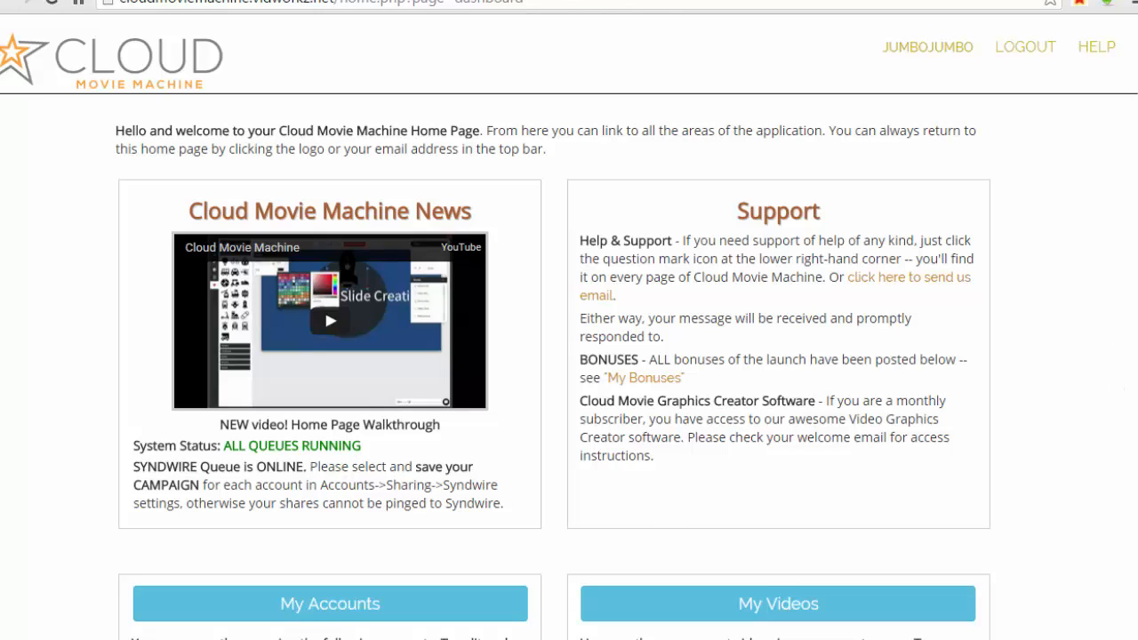
Open the My Accounts area and continue from the Test Account profile to the video section
{"action": "left_click", "coordinate": [316, 604]}
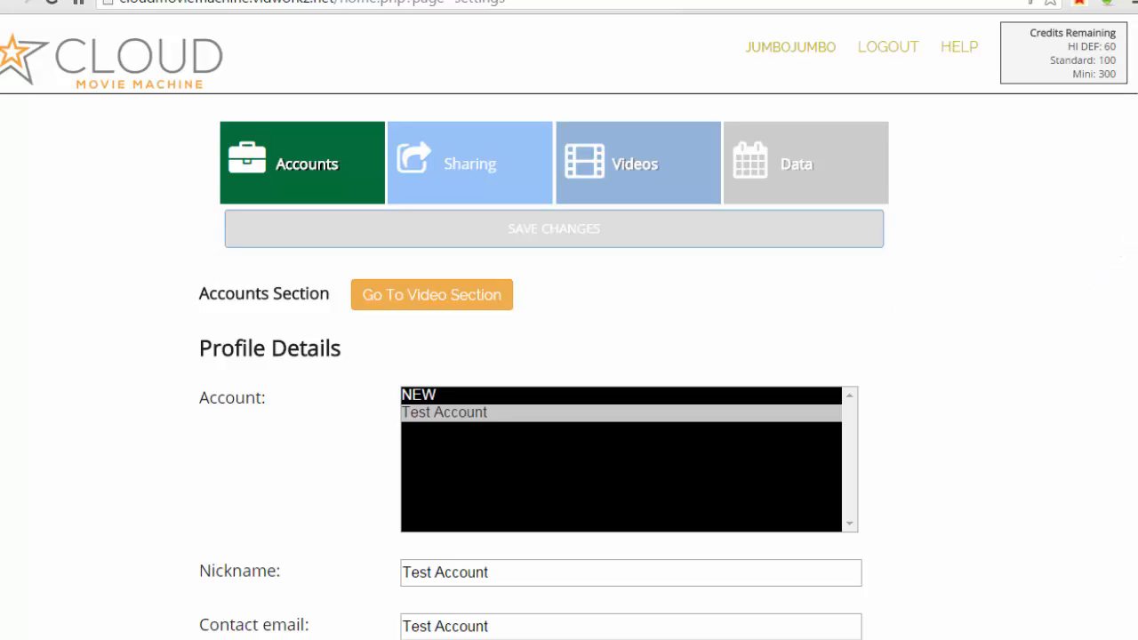
{"action": "scroll", "coordinate": [1118, 293], "scroll_direction": "down", "scroll_amount": 5}
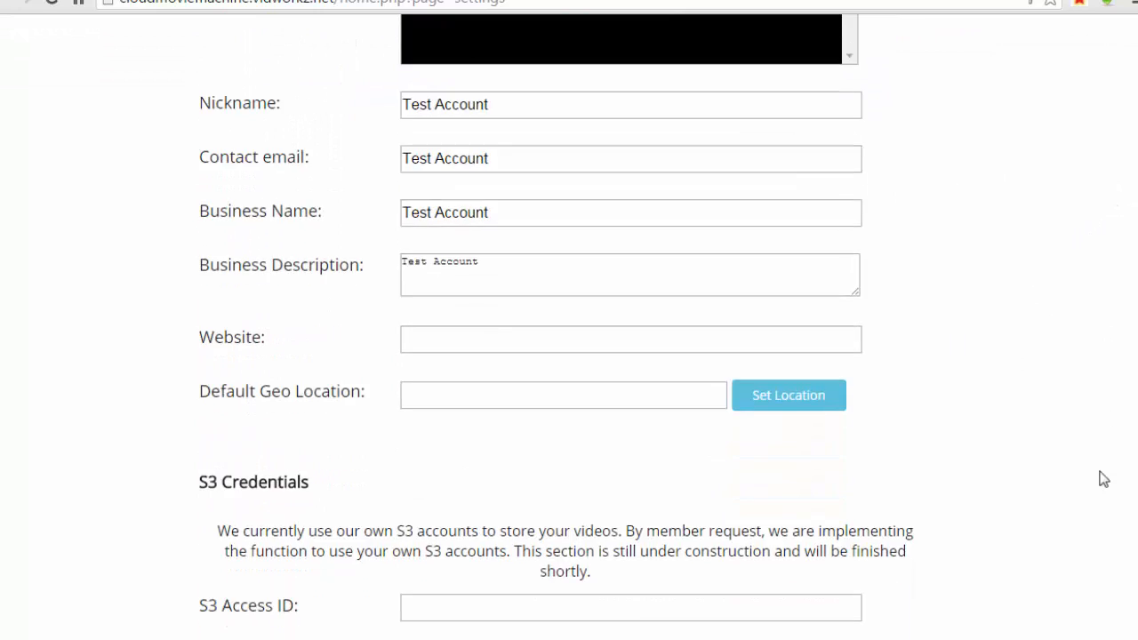
{"action": "scroll", "coordinate": [1100, 355], "scroll_direction": "up", "scroll_amount": 5}
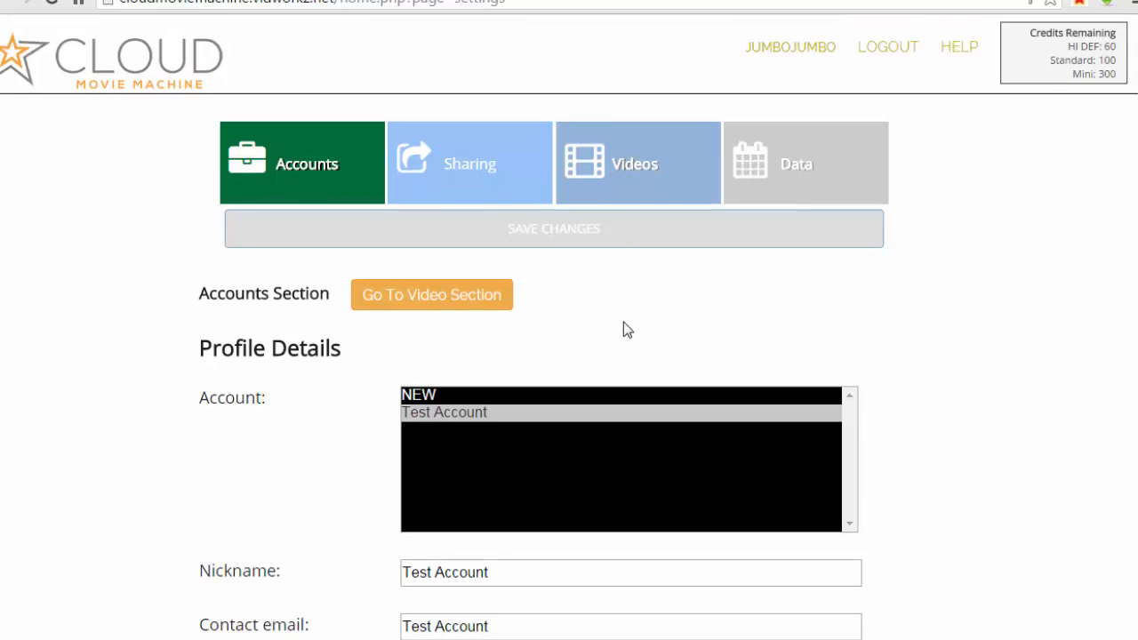
{"action": "left_click", "coordinate": [424, 300]}
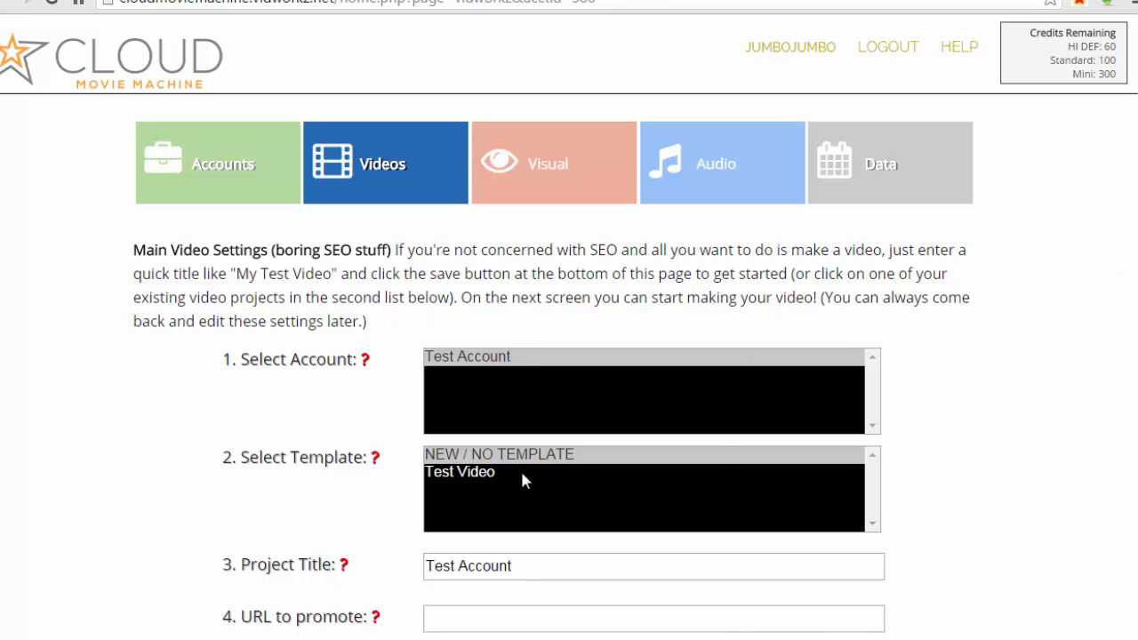
Examine the main video settings form from the account selection down to the geo location and save option
{"action": "scroll", "coordinate": [569, 326], "scroll_direction": "down", "scroll_amount": 1}
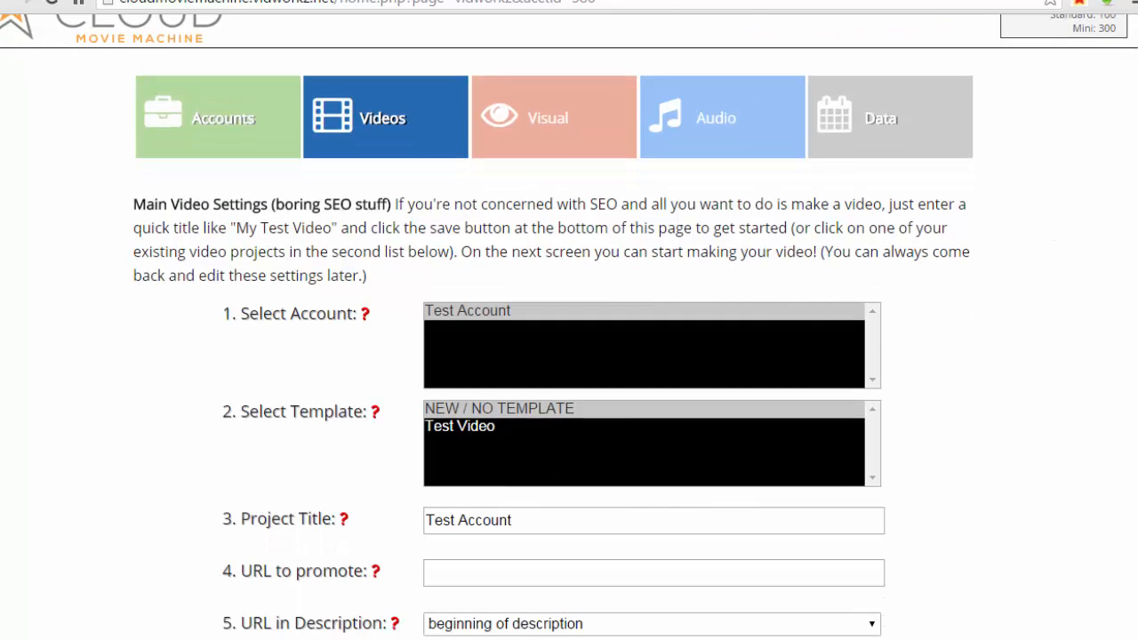
{"action": "scroll", "coordinate": [1132, 223], "scroll_direction": "down", "scroll_amount": 4}
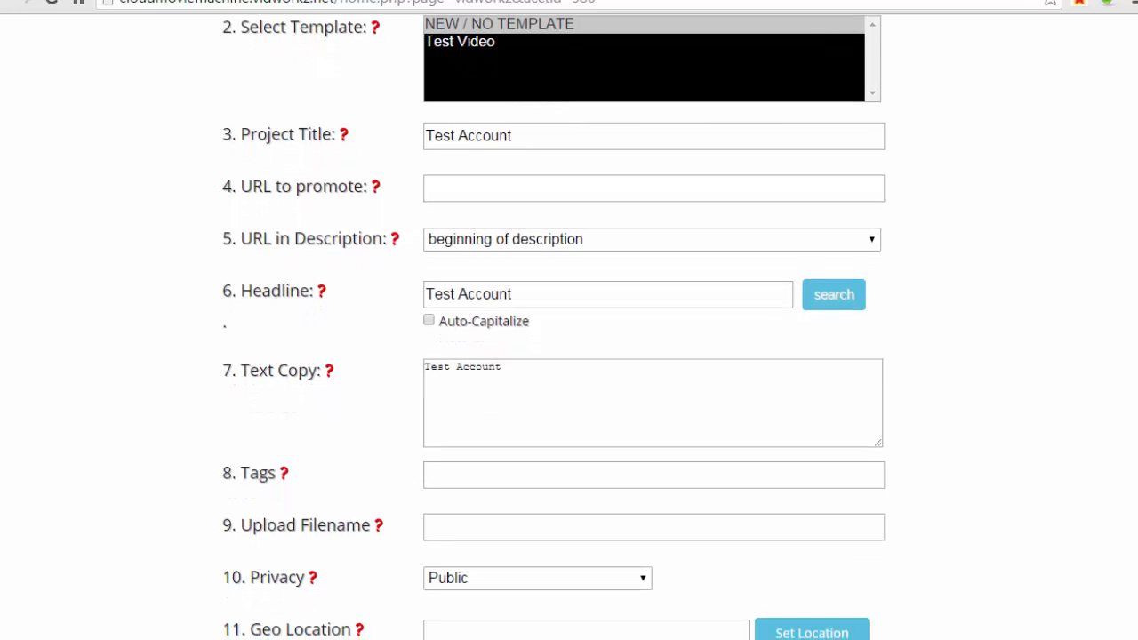
{"action": "scroll", "coordinate": [569, 326], "scroll_direction": "up", "scroll_amount": 3}
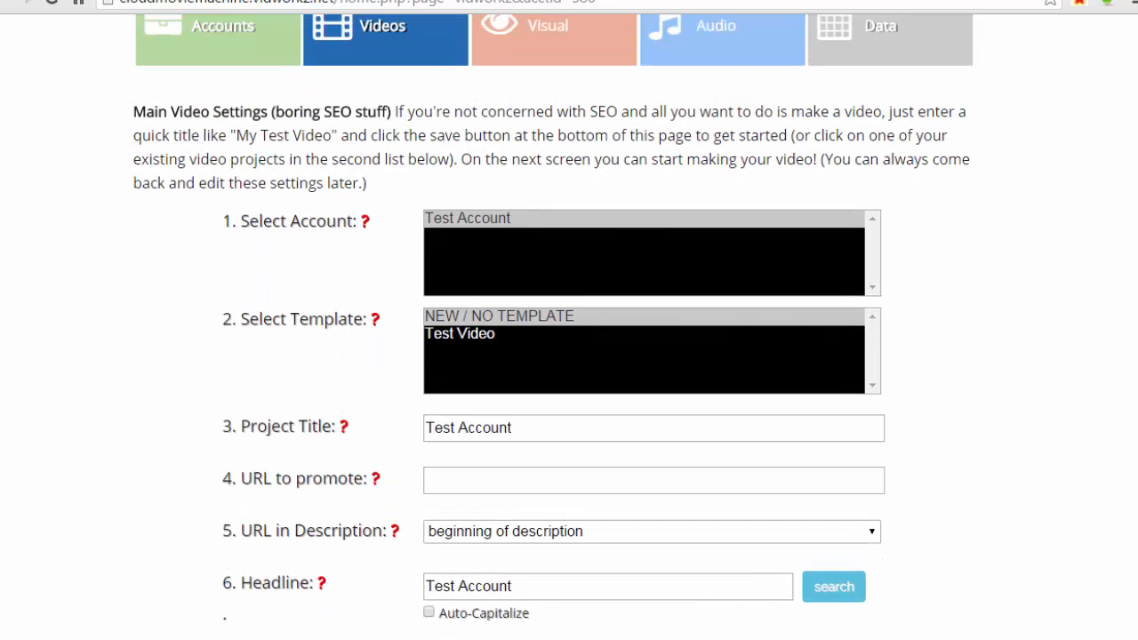
{"action": "scroll", "coordinate": [569, 325], "scroll_direction": "down", "scroll_amount": 2}
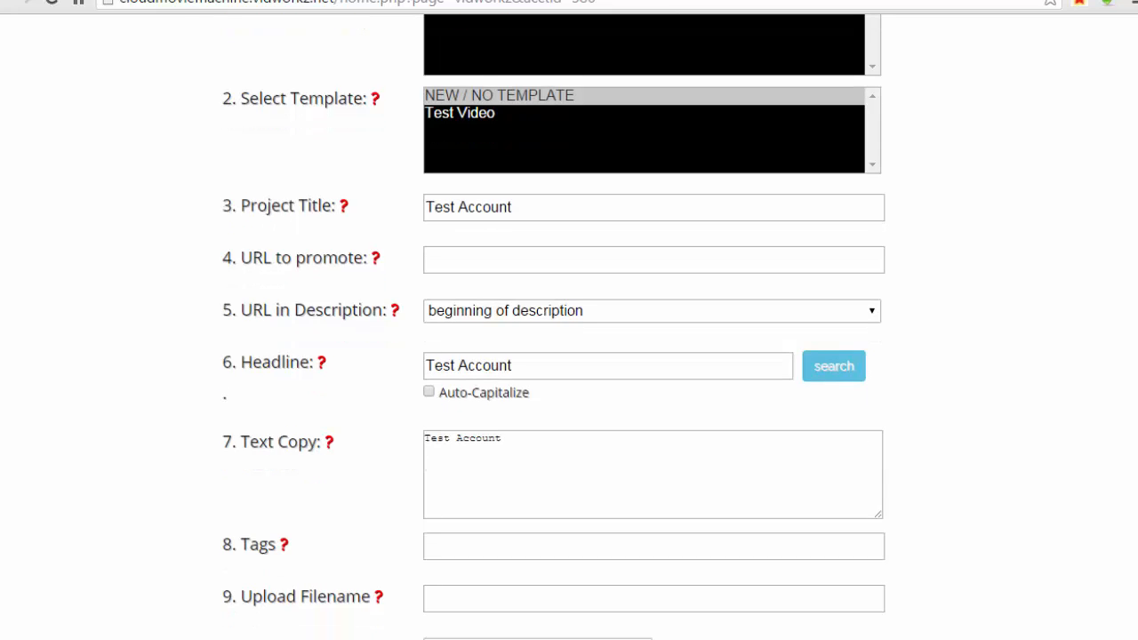
{"action": "scroll", "coordinate": [585, 524], "scroll_direction": "up", "scroll_amount": 2}
{"action": "scroll", "coordinate": [586, 524], "scroll_direction": "down", "scroll_amount": 5}
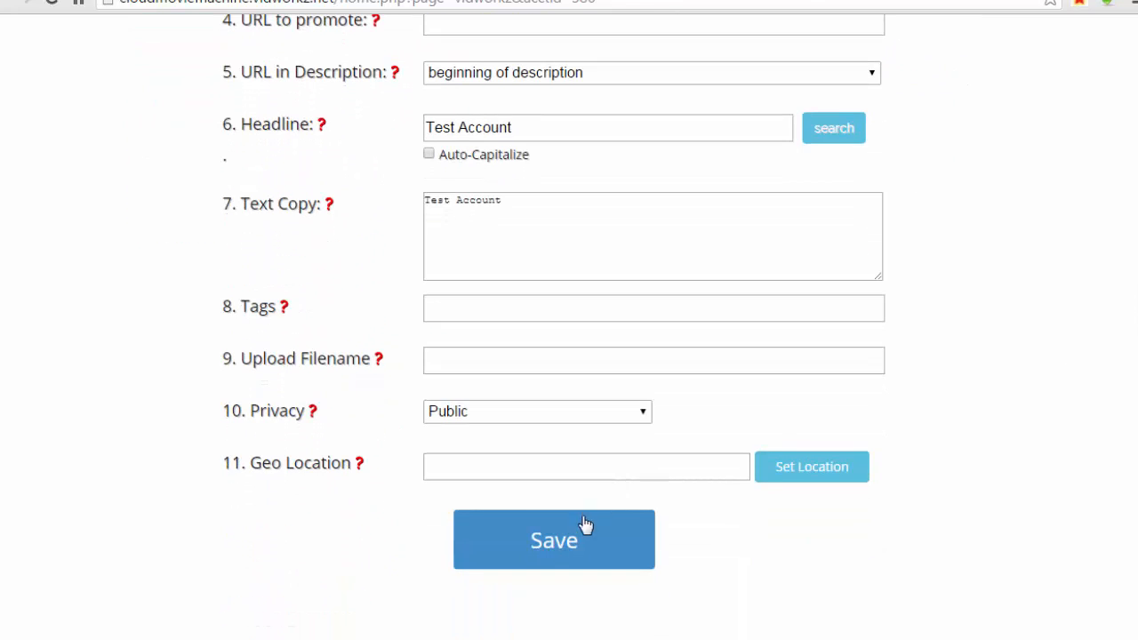
{"action": "scroll", "coordinate": [569, 356], "scroll_direction": "up", "scroll_amount": 6}
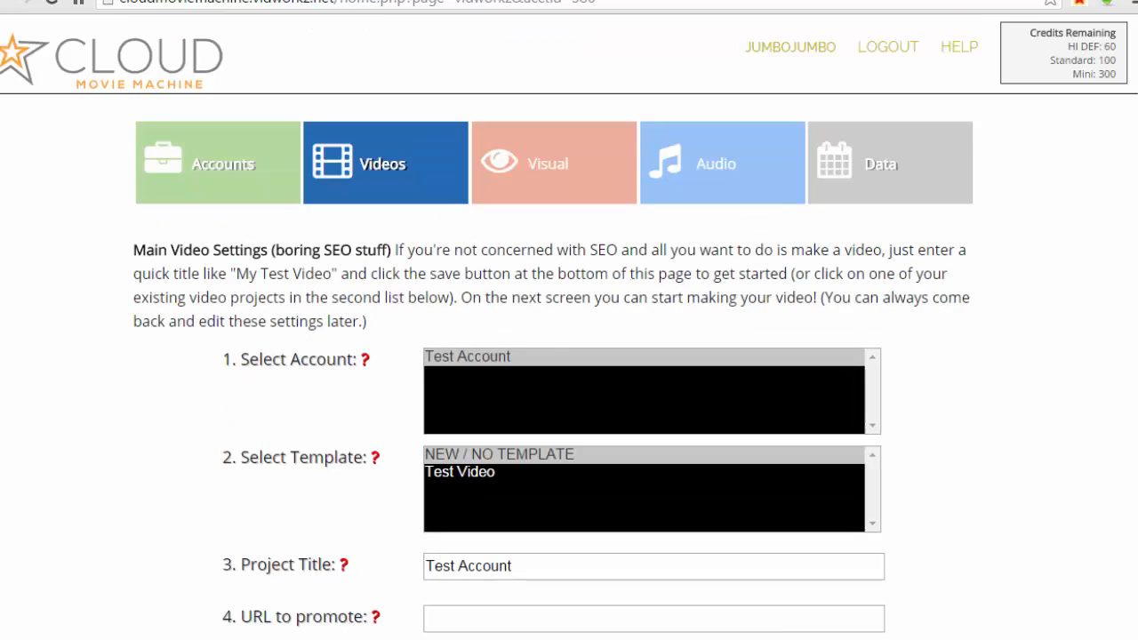
Load the Test Video template and open it in the video designer
{"action": "left_click", "coordinate": [460, 472]}
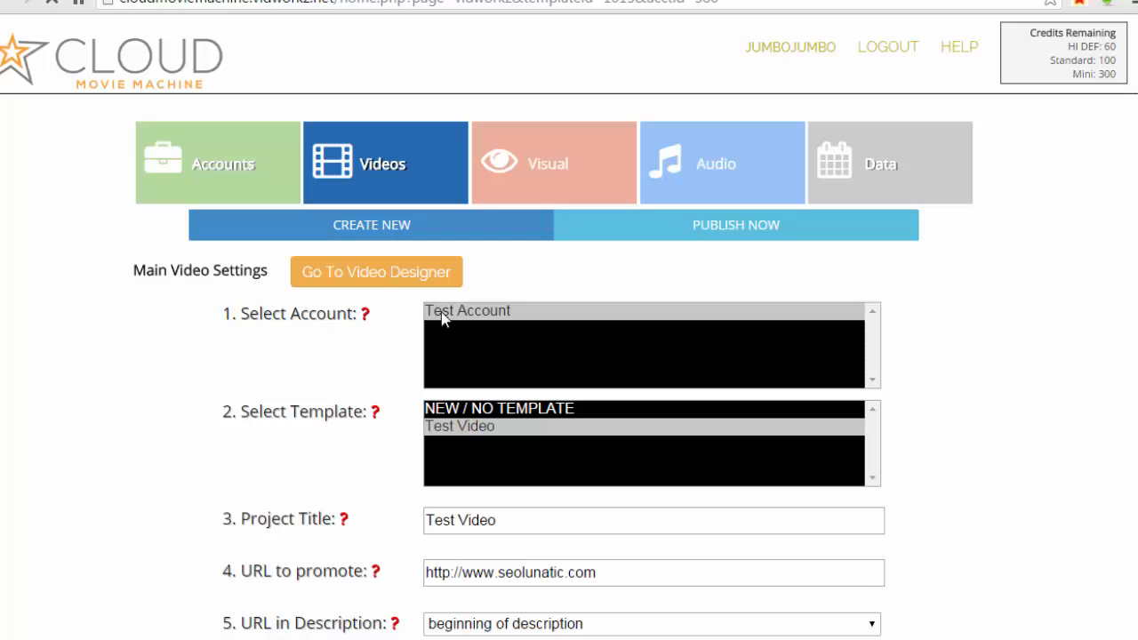
{"action": "left_click", "coordinate": [380, 281]}
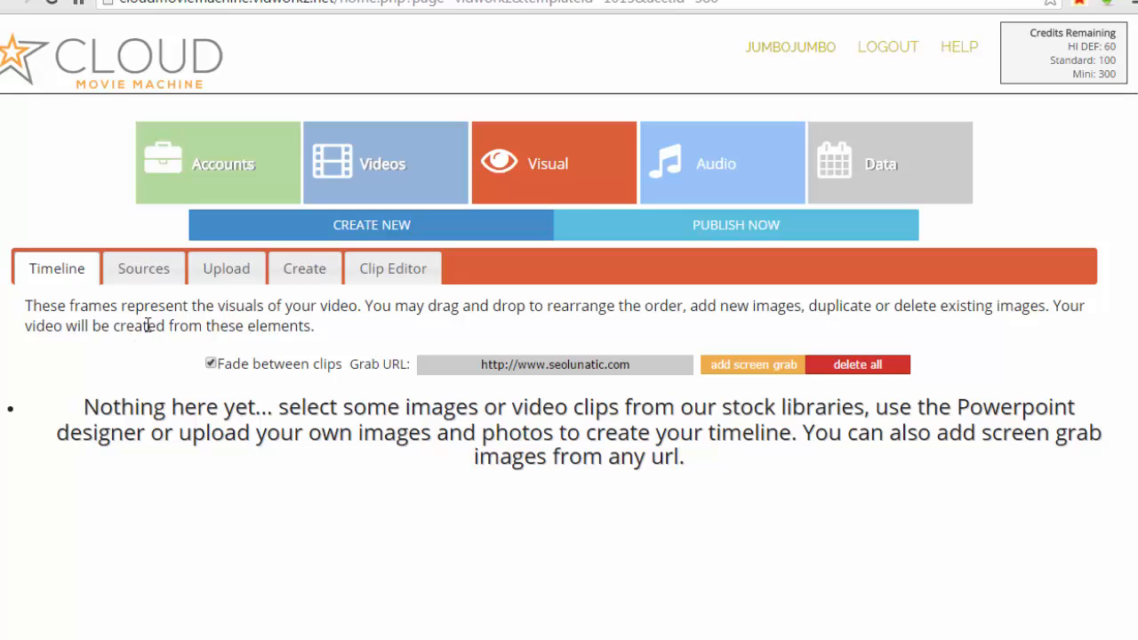
Display the car-repair category of the stock image library among the visual sources
{"action": "left_click", "coordinate": [145, 278]}
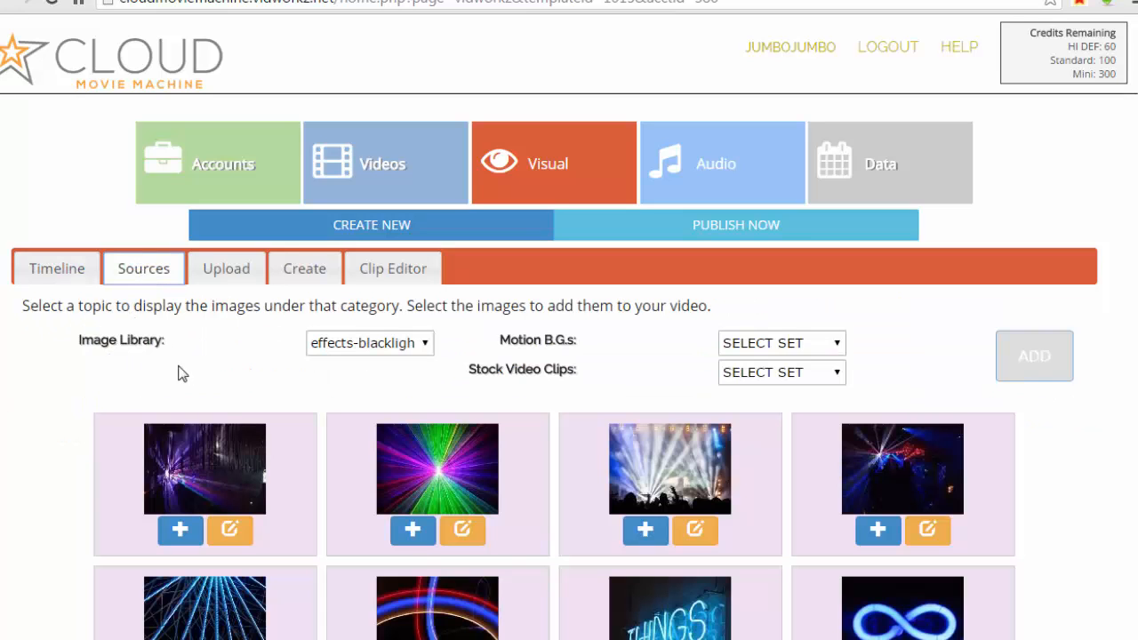
{"action": "mouse_move", "coordinate": [150, 344]}
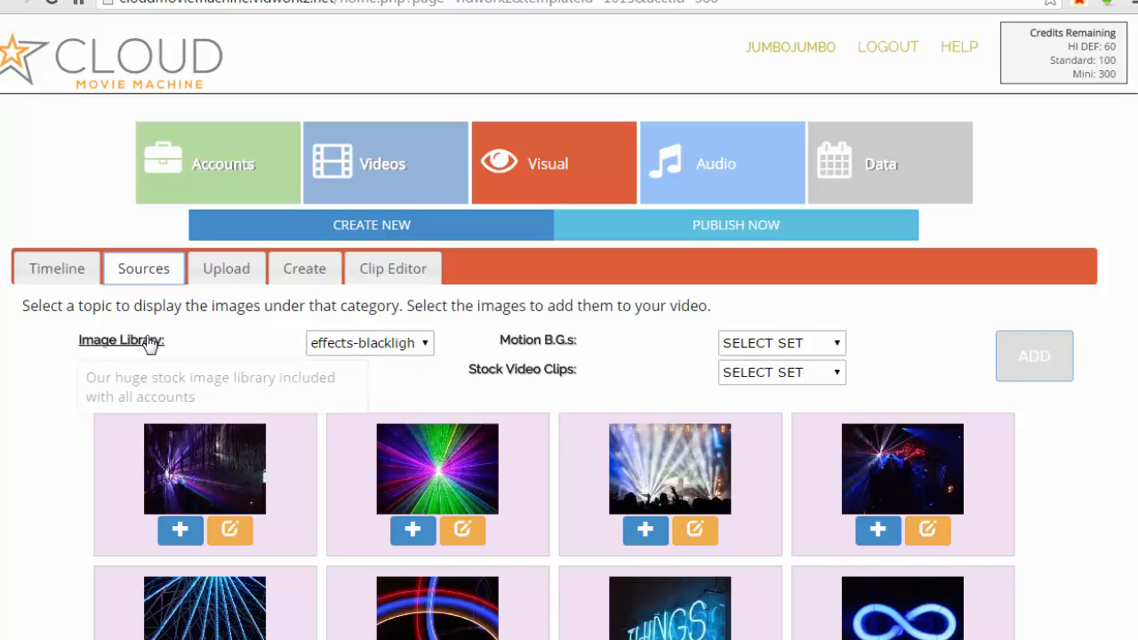
{"action": "left_click", "coordinate": [424, 347]}
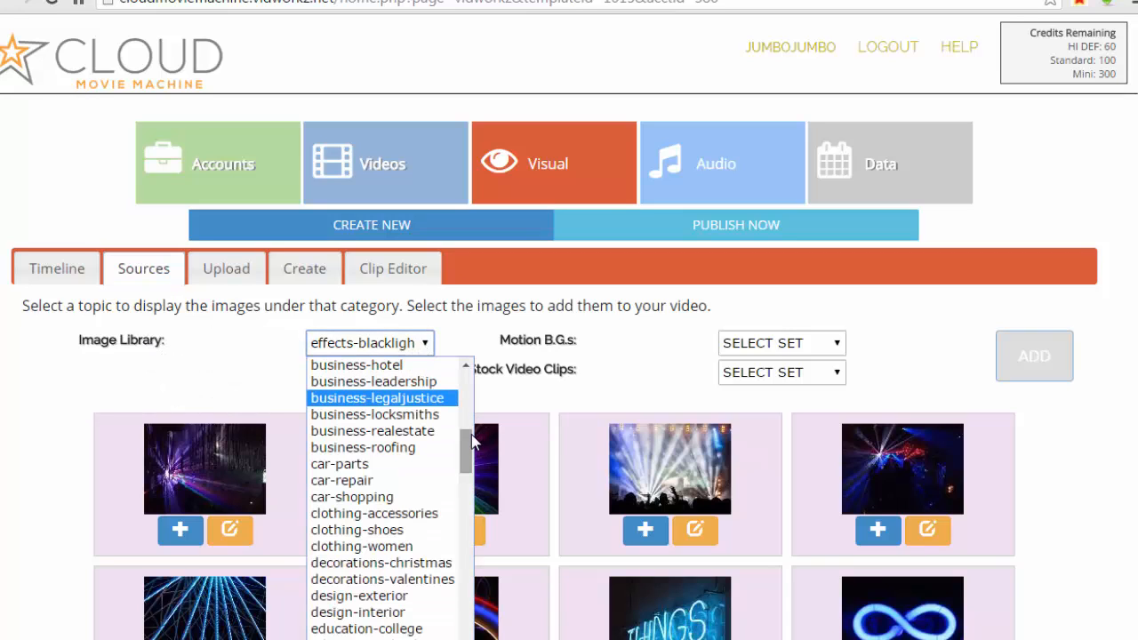
{"action": "left_click", "coordinate": [352, 480]}
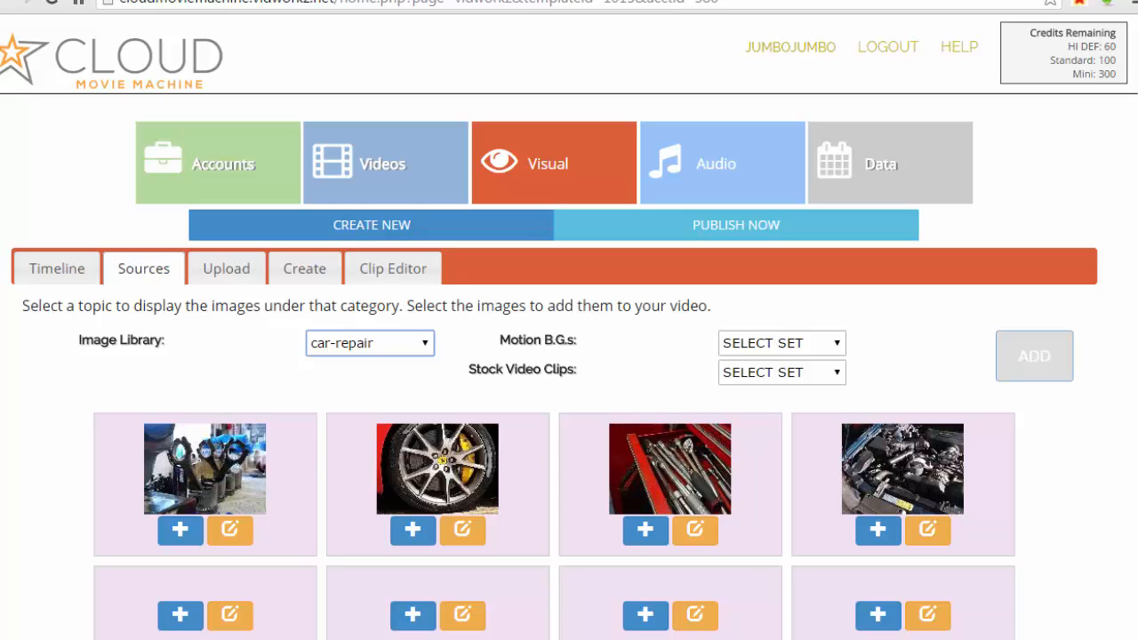
Generate a 12-second clip from the first car-repair image, the one showing the engine pistons, for the timeline
{"action": "left_click", "coordinate": [231, 532]}
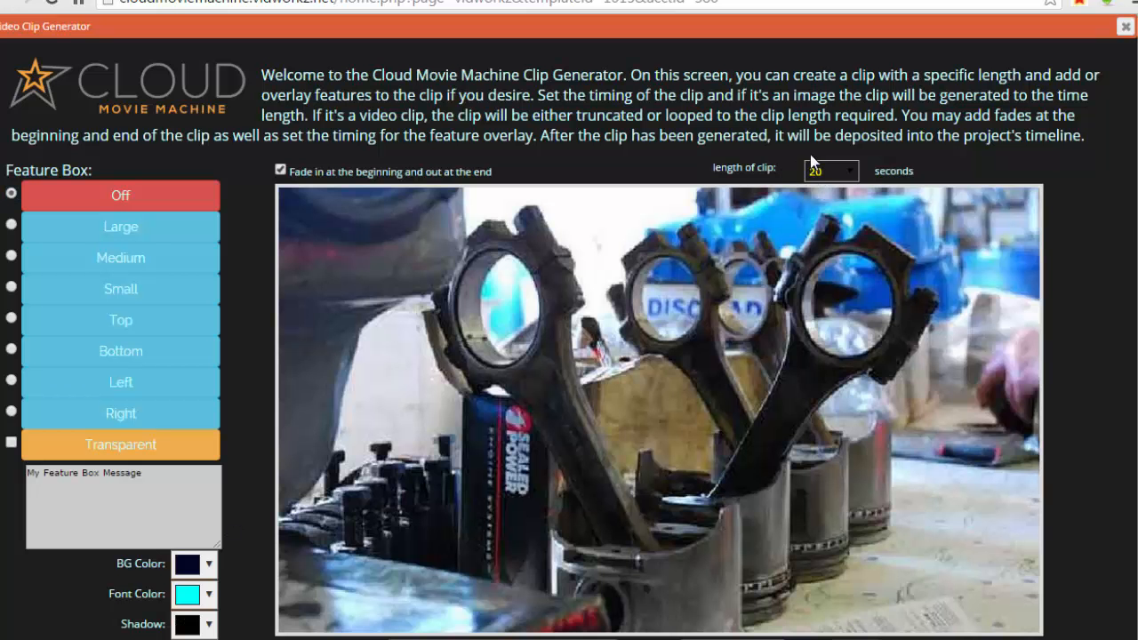
{"action": "left_click", "coordinate": [830, 178]}
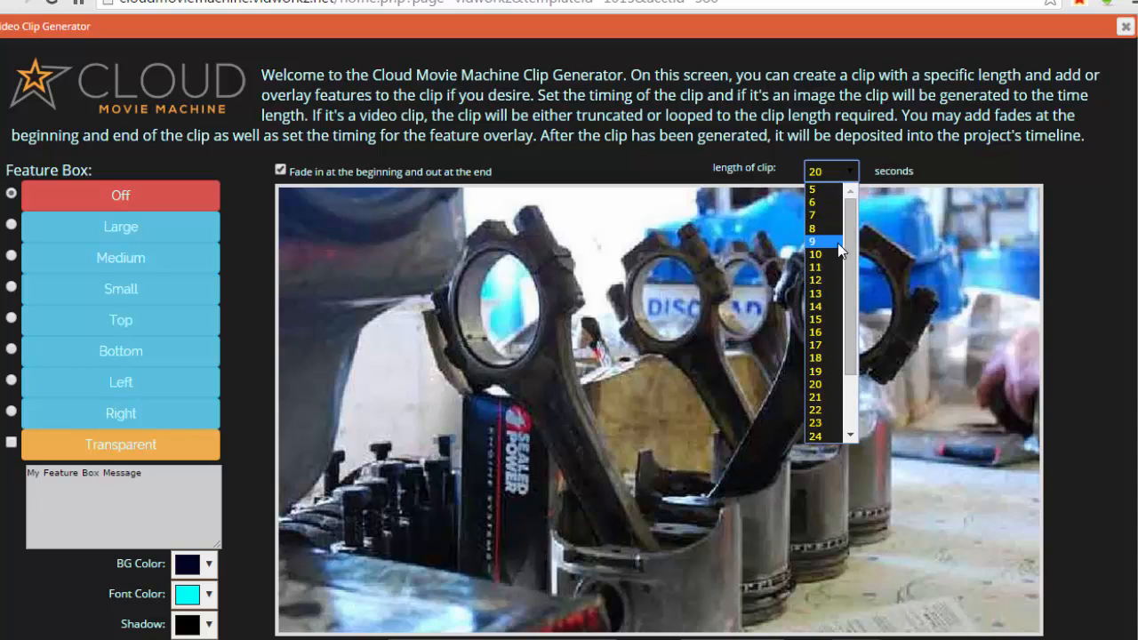
{"action": "left_click", "coordinate": [815, 280]}
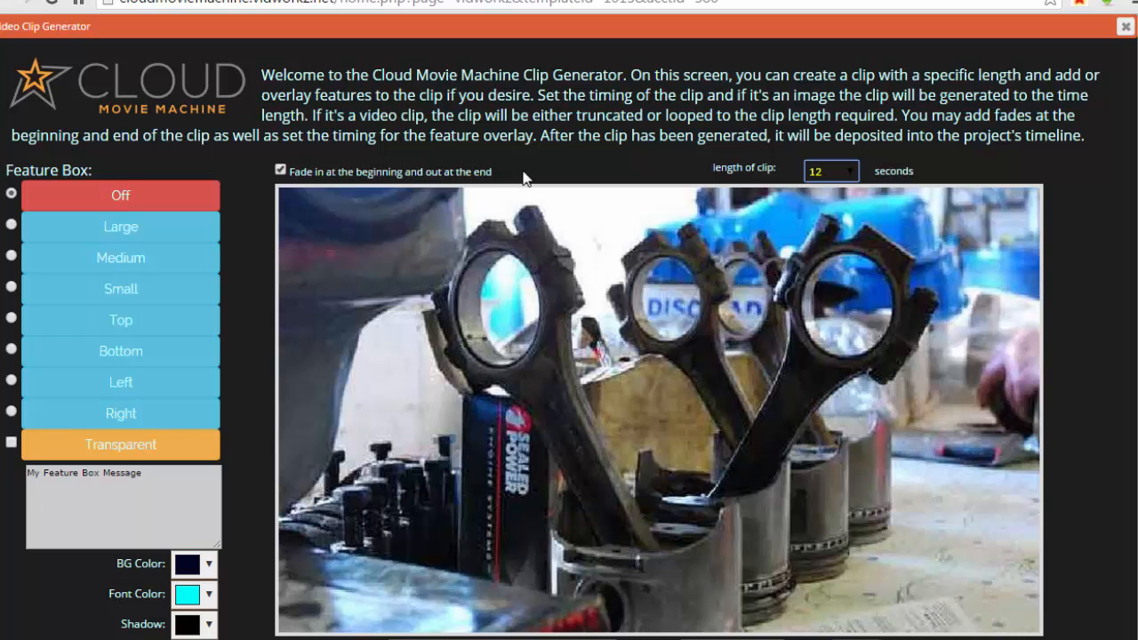
{"action": "scroll", "coordinate": [522, 178], "scroll_direction": "down", "scroll_amount": 2}
{"action": "left_click", "coordinate": [752, 587]}
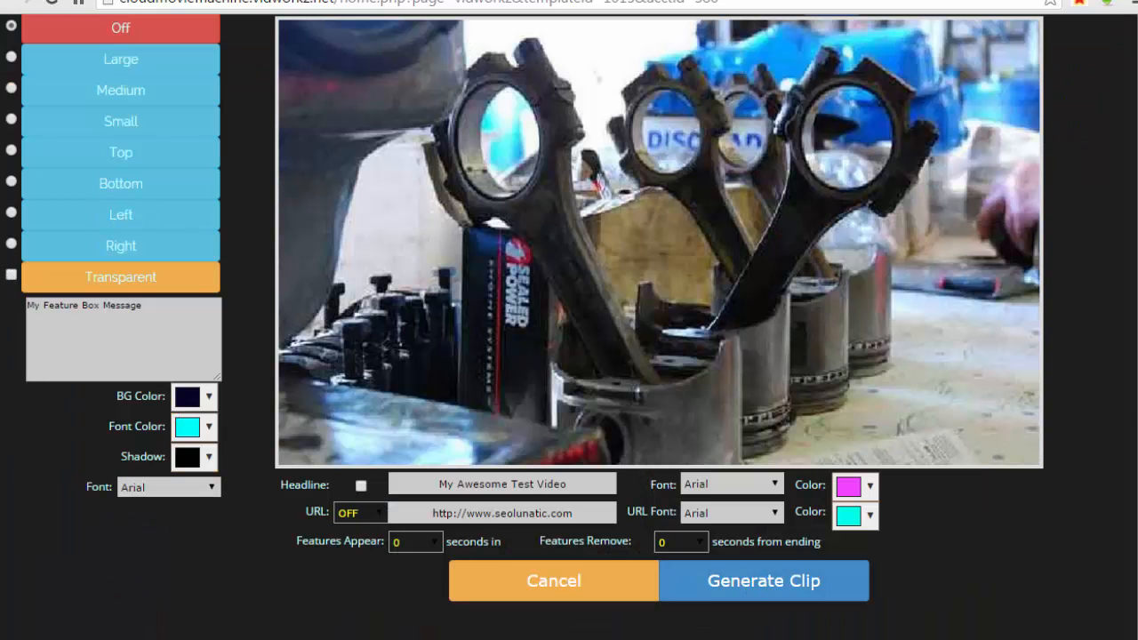
{"action": "scroll", "coordinate": [658, 327], "scroll_direction": "up", "scroll_amount": 2}
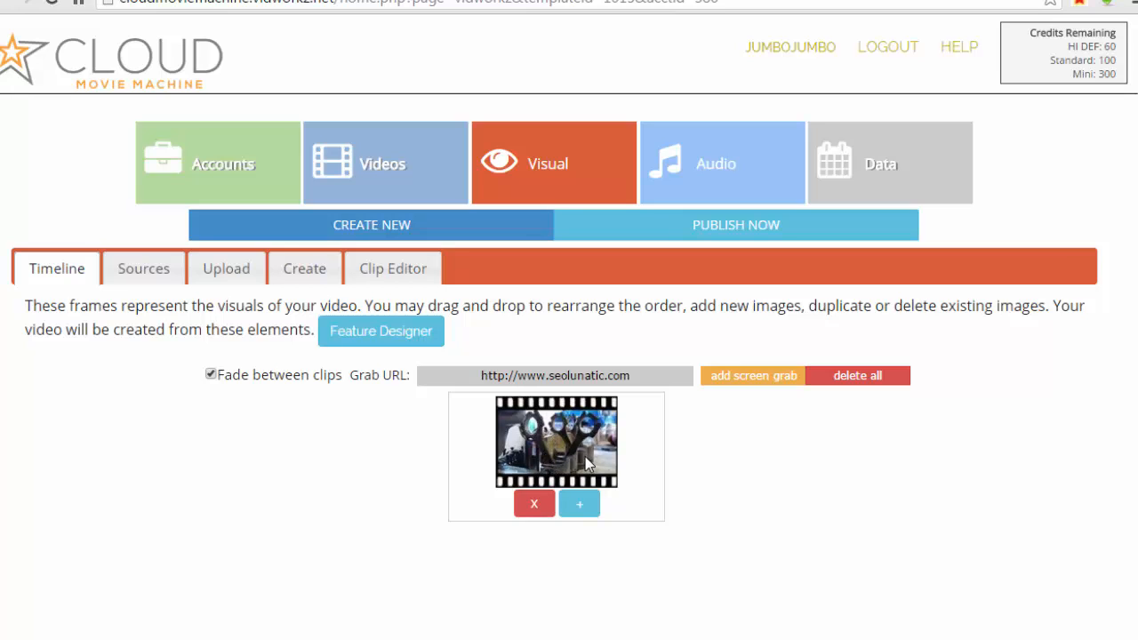
Return to the visual sources and display the Free Vids set of stock video clips
{"action": "left_click", "coordinate": [137, 281]}
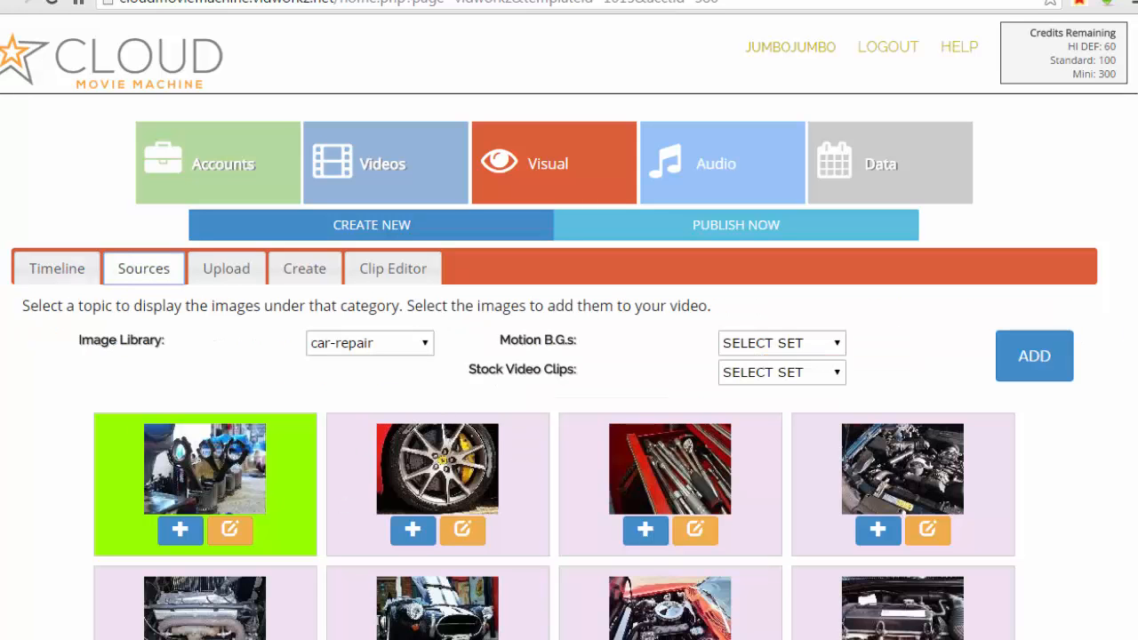
{"action": "scroll", "coordinate": [569, 355], "scroll_direction": "down", "scroll_amount": 3}
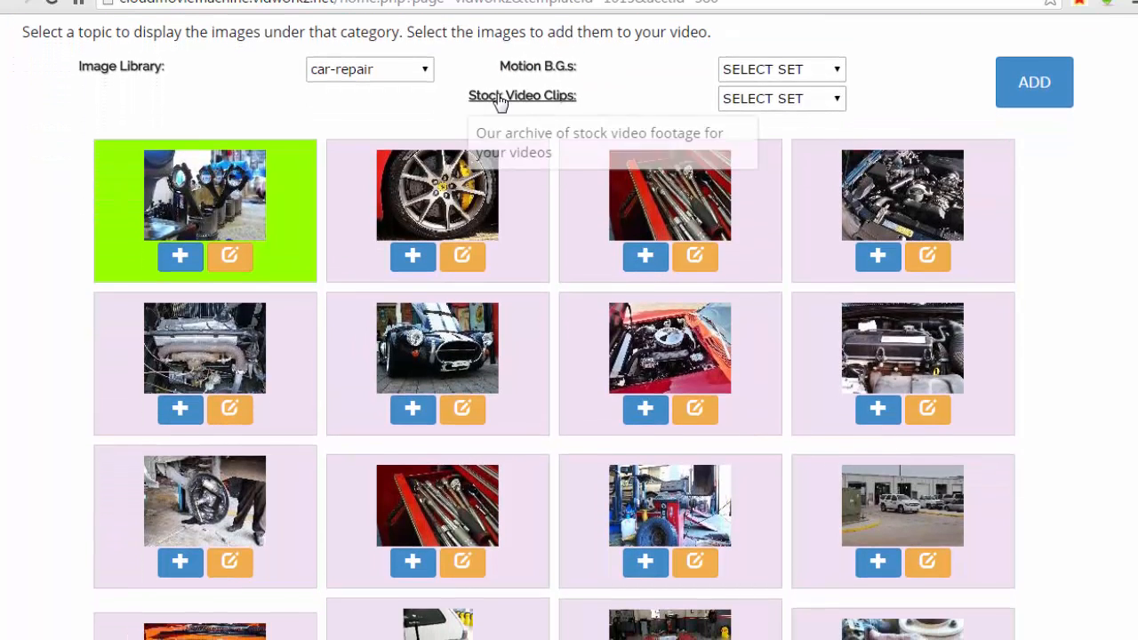
{"action": "mouse_move", "coordinate": [548, 75]}
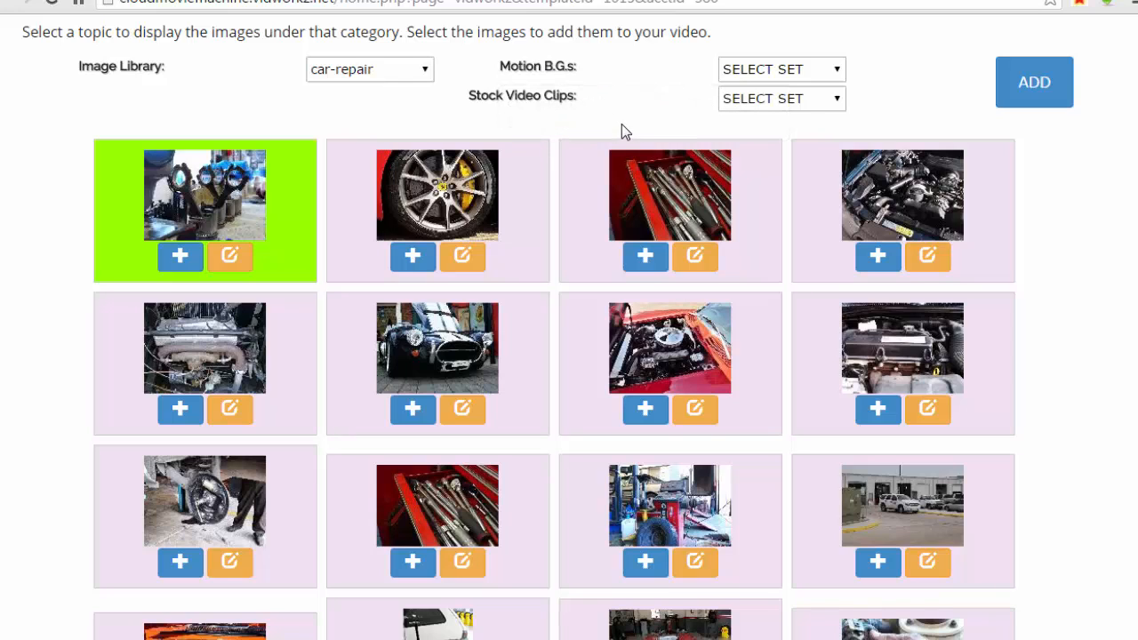
{"action": "left_click", "coordinate": [835, 99]}
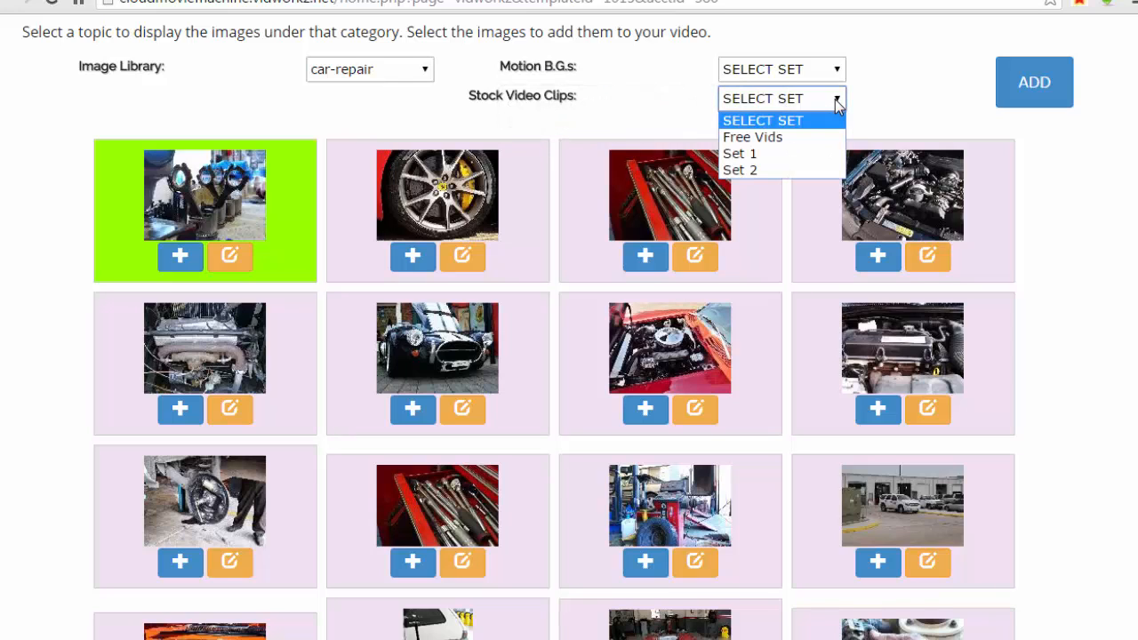
{"action": "left_click", "coordinate": [790, 137]}
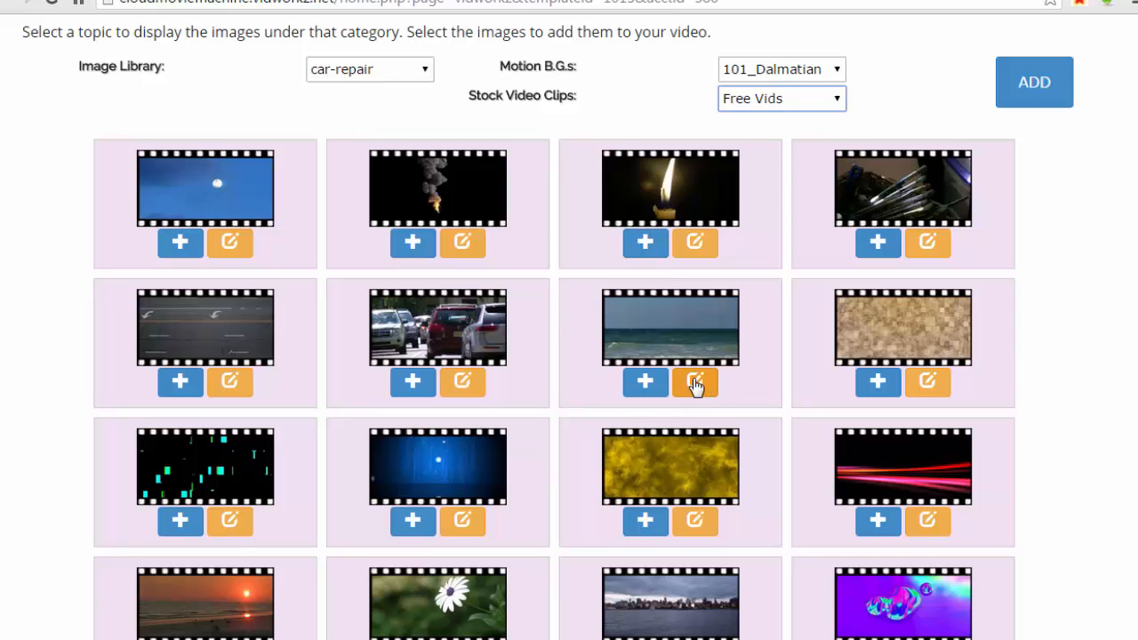
Open the ocean waves stock clip in the clip generator and set its desired clip length to 15 seconds
{"action": "left_click", "coordinate": [699, 382]}
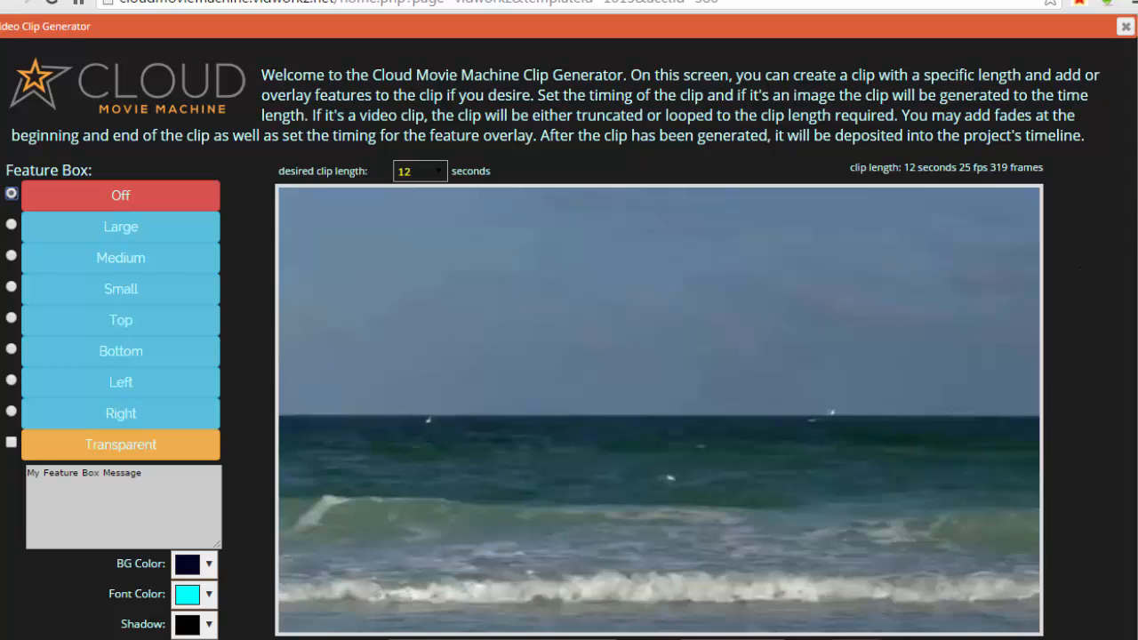
{"action": "scroll", "coordinate": [569, 356], "scroll_direction": "down", "scroll_amount": 3}
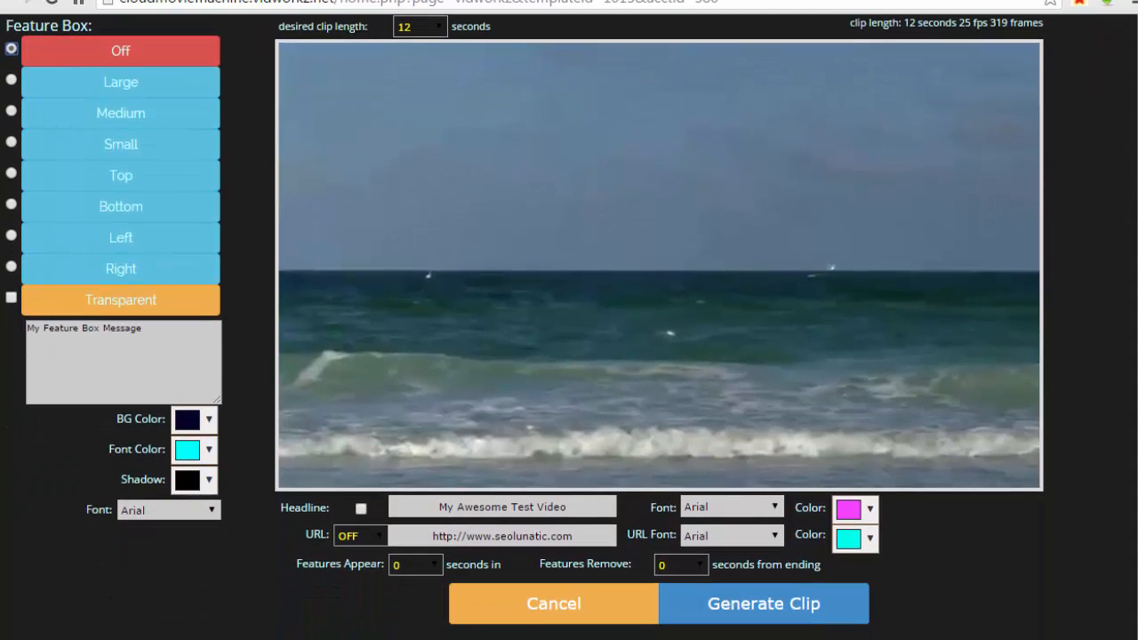
{"action": "scroll", "coordinate": [569, 356], "scroll_direction": "up", "scroll_amount": 1}
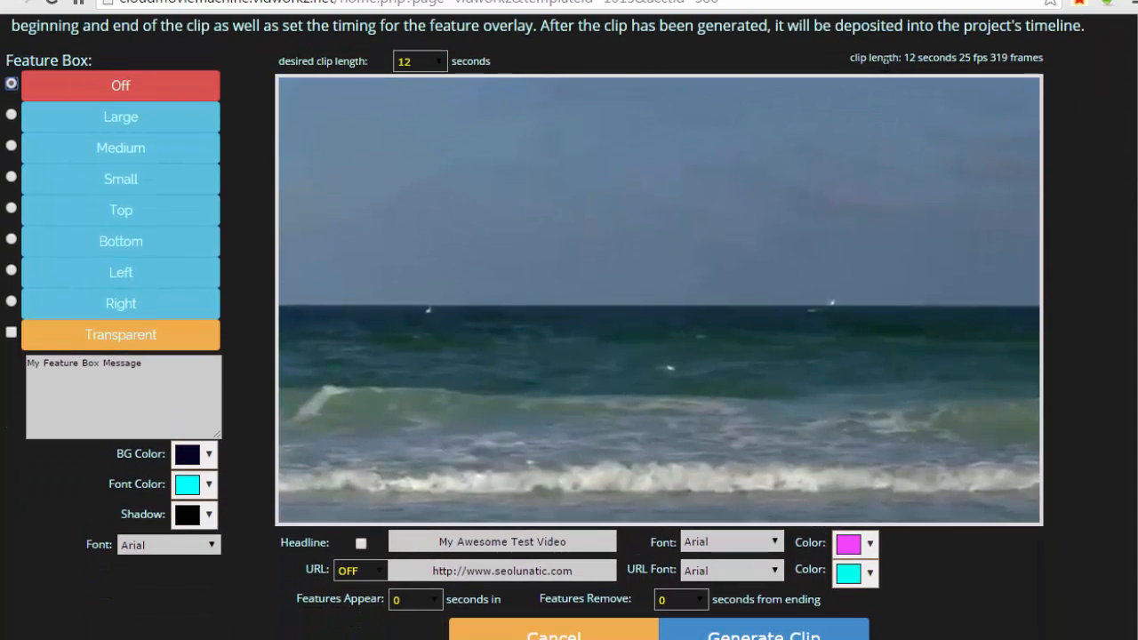
{"action": "left_click_drag", "start_coordinate": [904, 58], "coordinate": [1018, 57]}
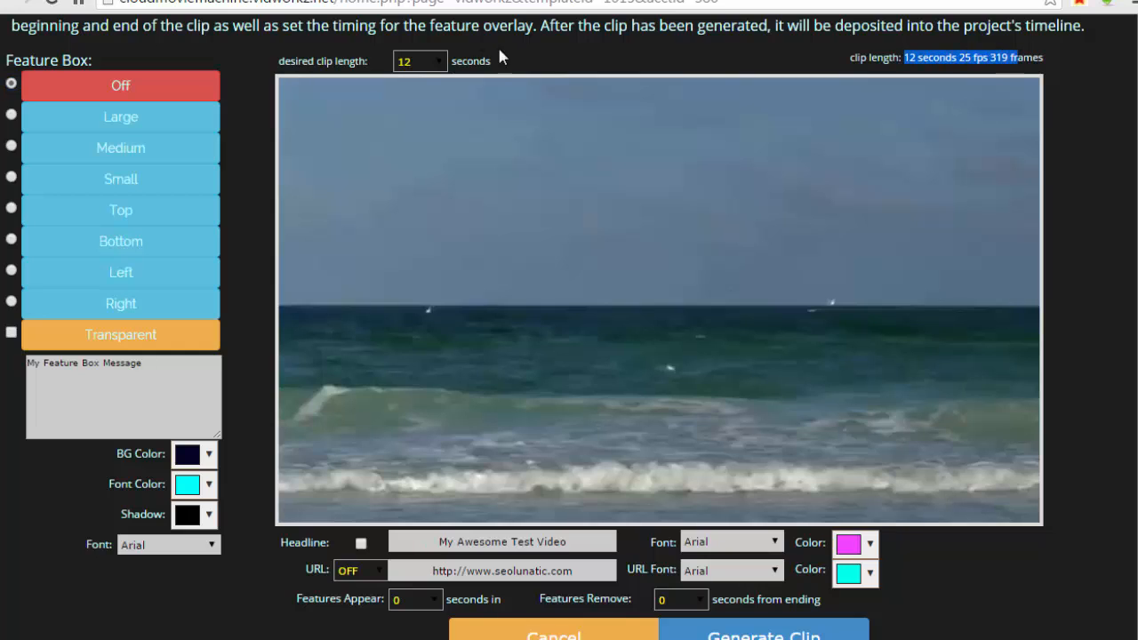
{"action": "left_click", "coordinate": [449, 56]}
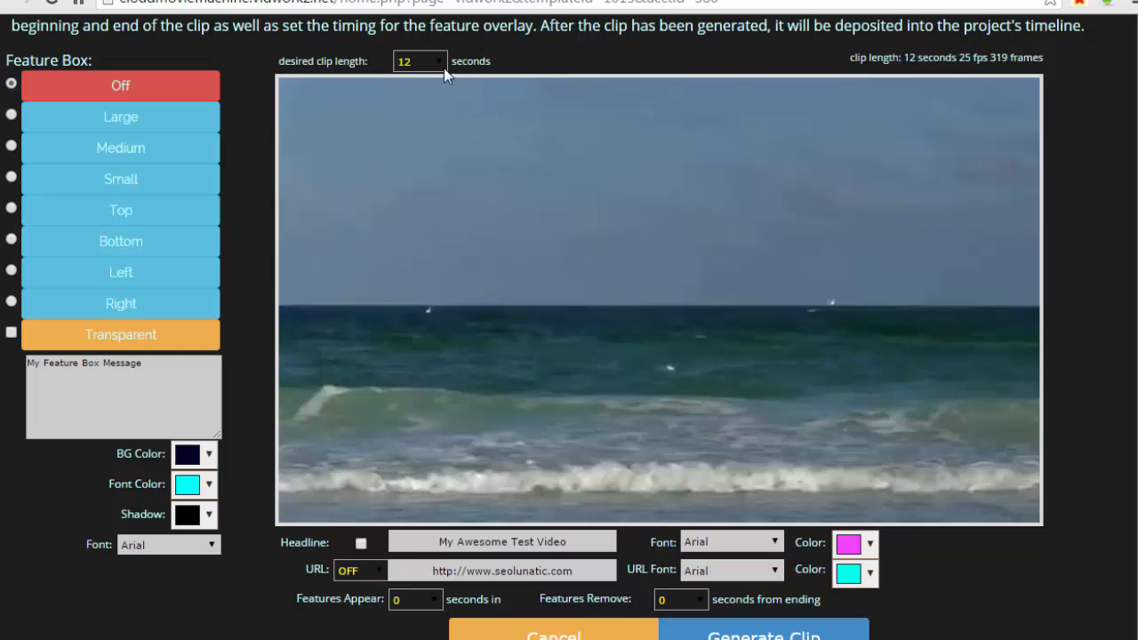
{"action": "left_click", "coordinate": [443, 64]}
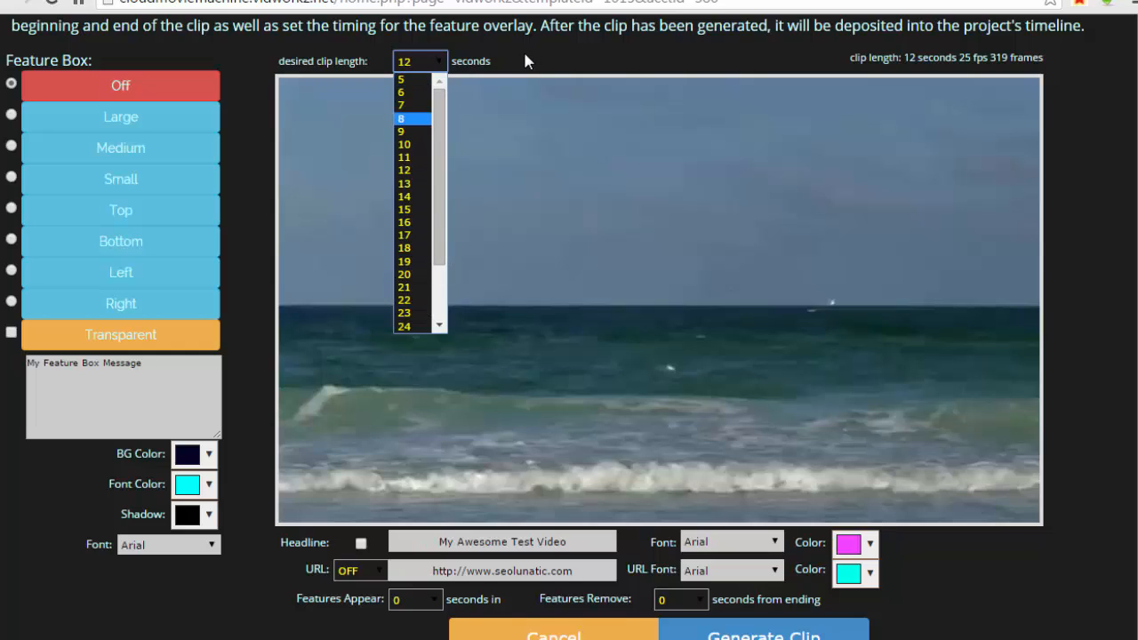
{"action": "left_click", "coordinate": [413, 209]}
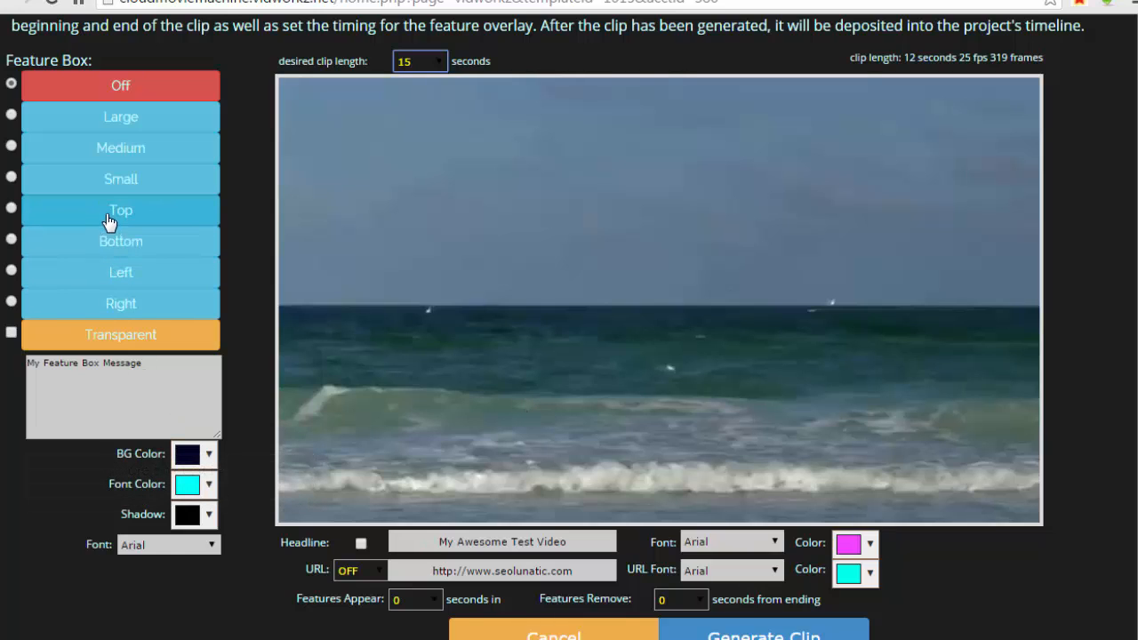
Generate the ocean clip with a small feature box that appears 3 seconds in and is removed 3 seconds from the ending
{"action": "left_click", "coordinate": [110, 182]}
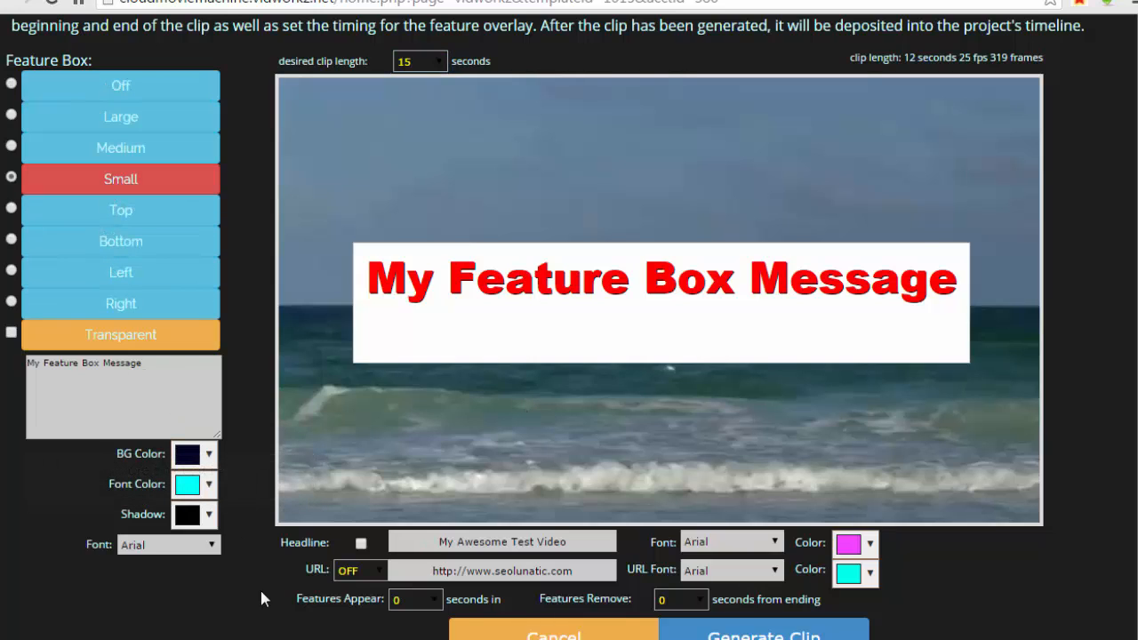
{"action": "left_click", "coordinate": [410, 600]}
{"action": "left_click", "coordinate": [420, 639]}
{"action": "left_click", "coordinate": [689, 604]}
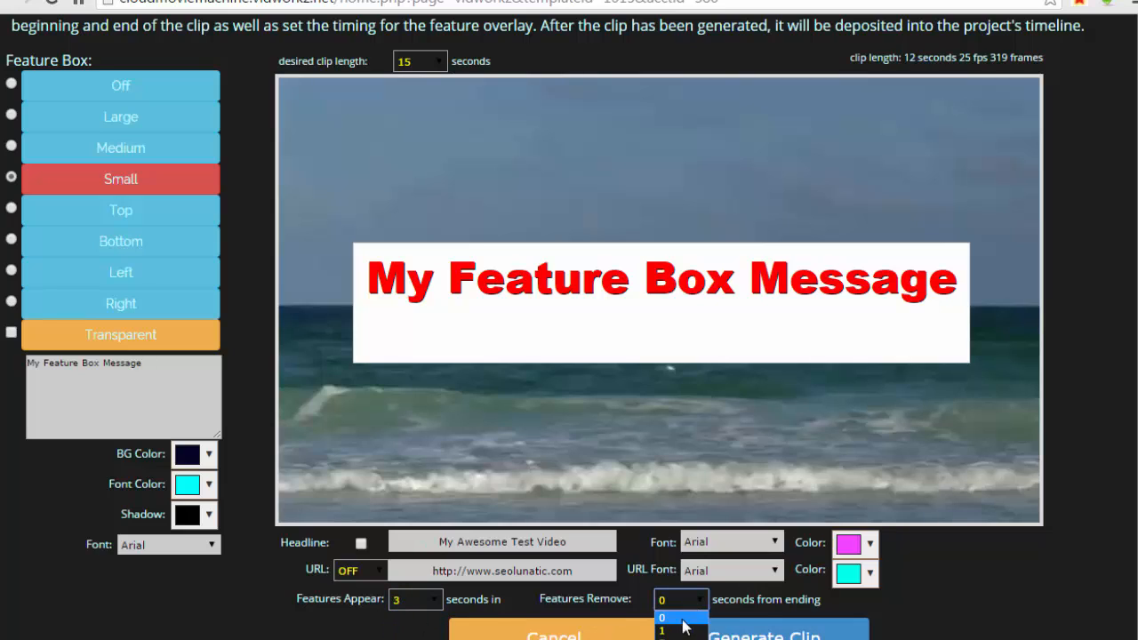
{"action": "left_click", "coordinate": [683, 639]}
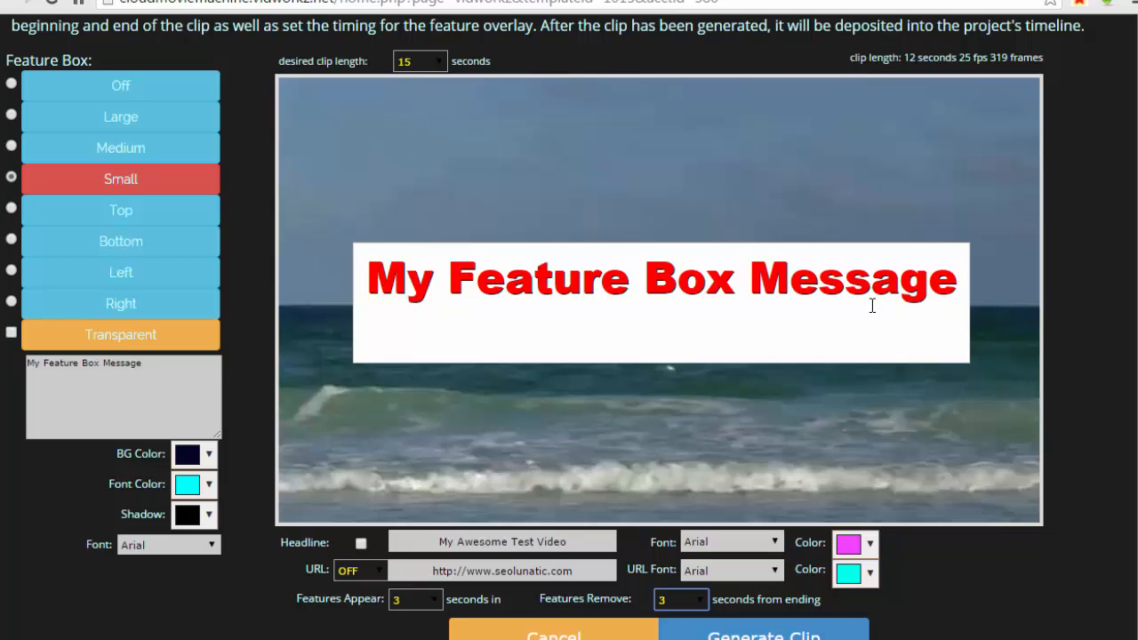
{"action": "left_click", "coordinate": [750, 635]}
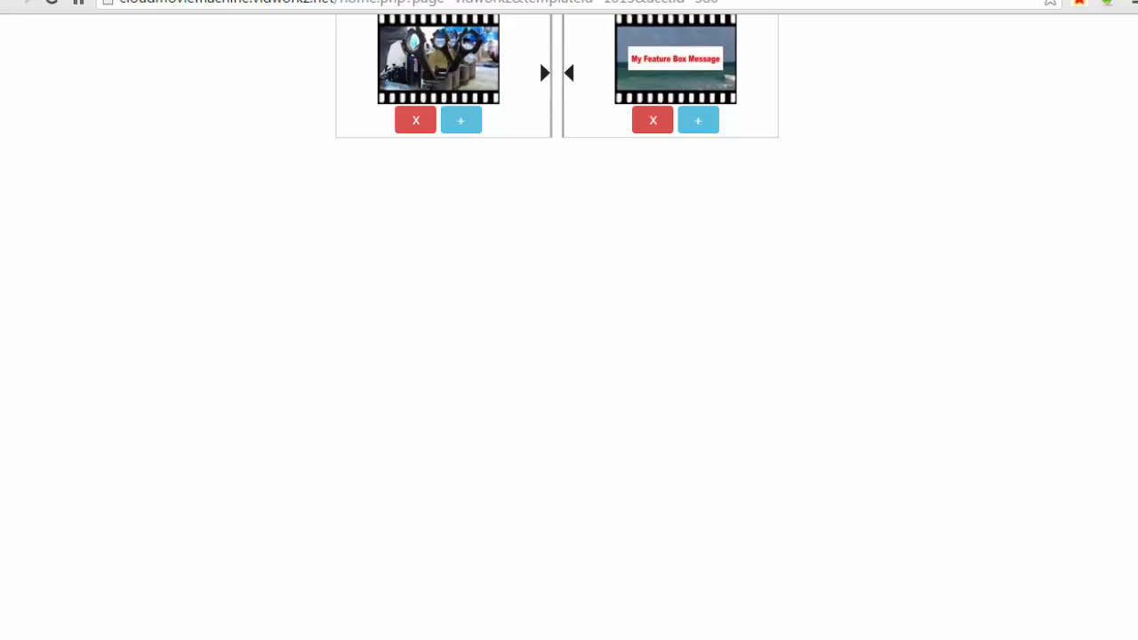
Generate a preview of the video from the engine-piston and ocean clips on the timeline
{"action": "scroll", "coordinate": [809, 287], "scroll_direction": "up", "scroll_amount": 4}
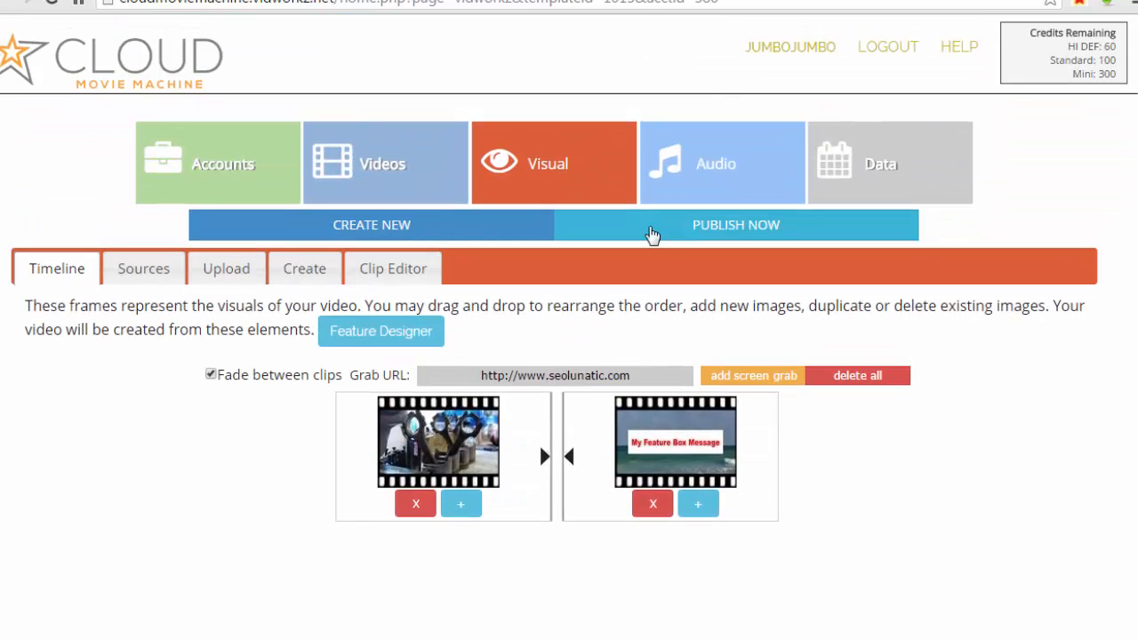
{"action": "left_click", "coordinate": [651, 231]}
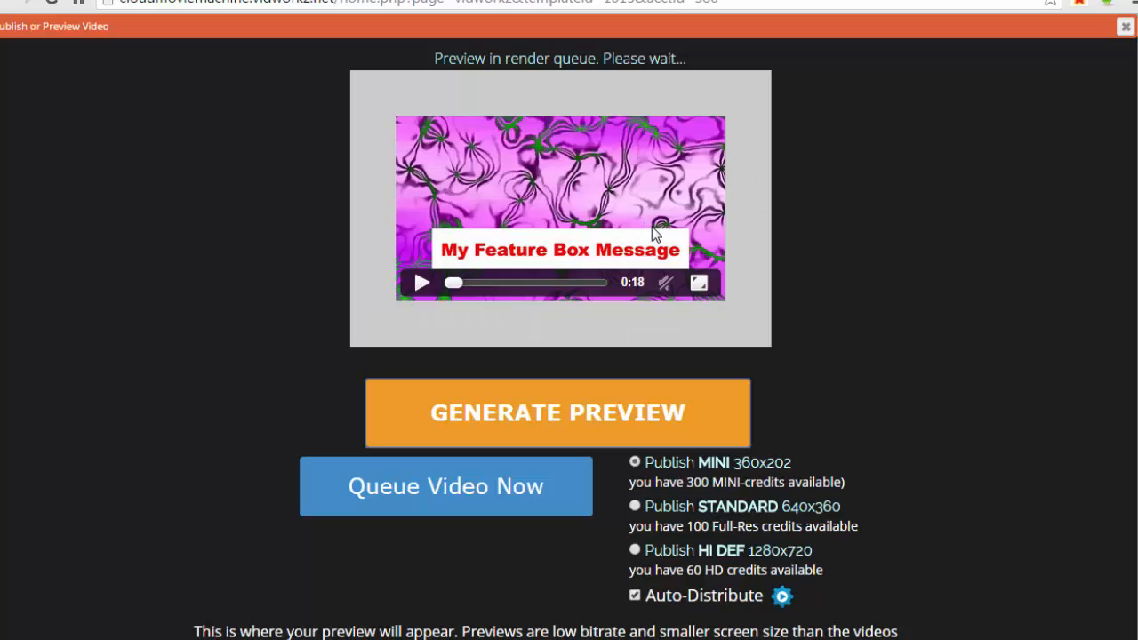
{"action": "left_click", "coordinate": [544, 399]}
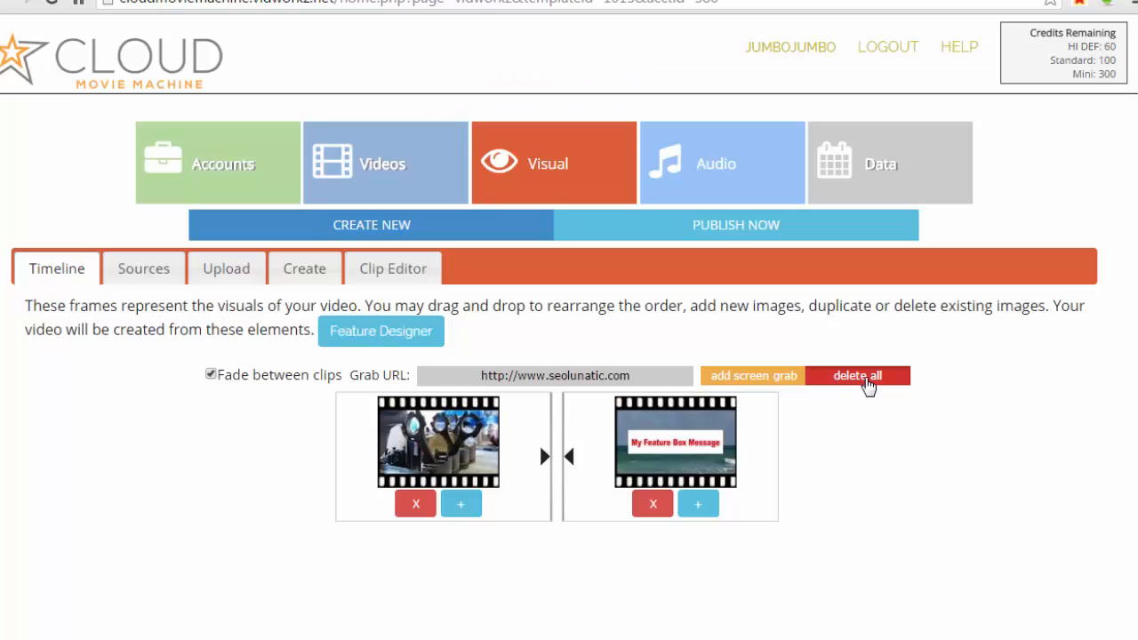
Delete all clips from the timeline and display Set 1 of the stock video clips among the visual sources
{"action": "left_click", "coordinate": [855, 376]}
{"action": "left_click", "coordinate": [610, 113]}
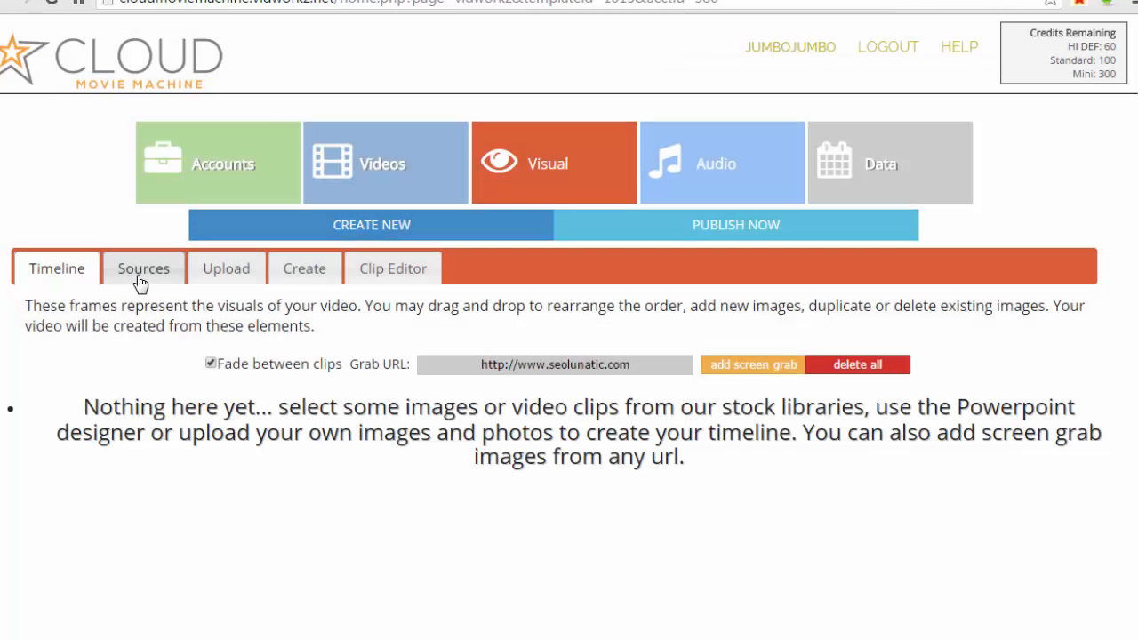
{"action": "left_click", "coordinate": [144, 273]}
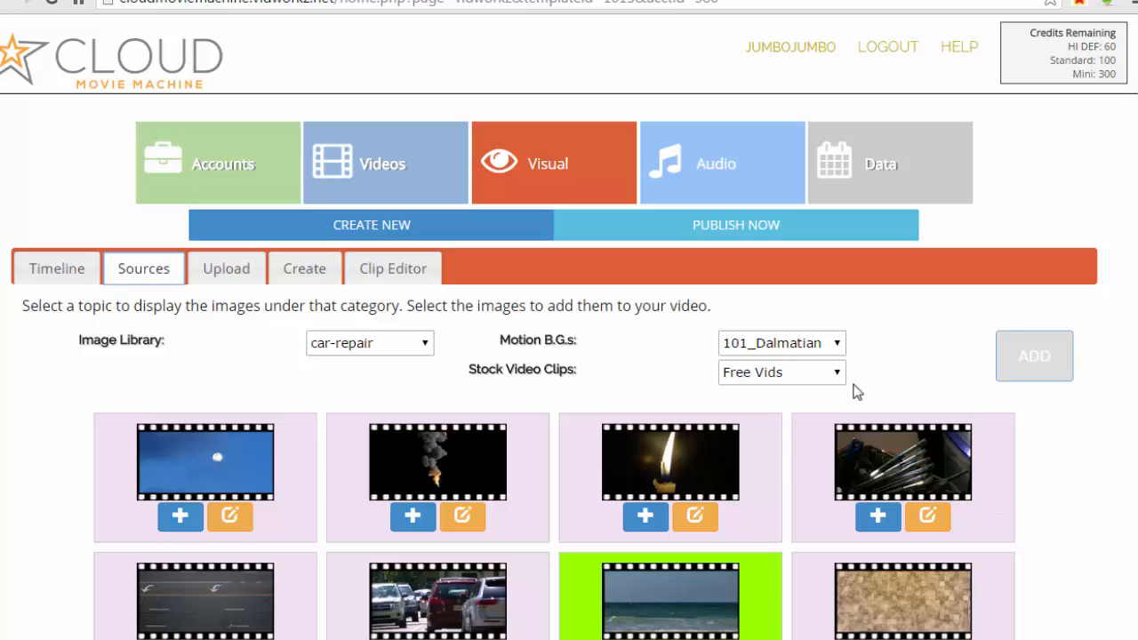
{"action": "left_click", "coordinate": [838, 373]}
{"action": "left_click", "coordinate": [771, 417]}
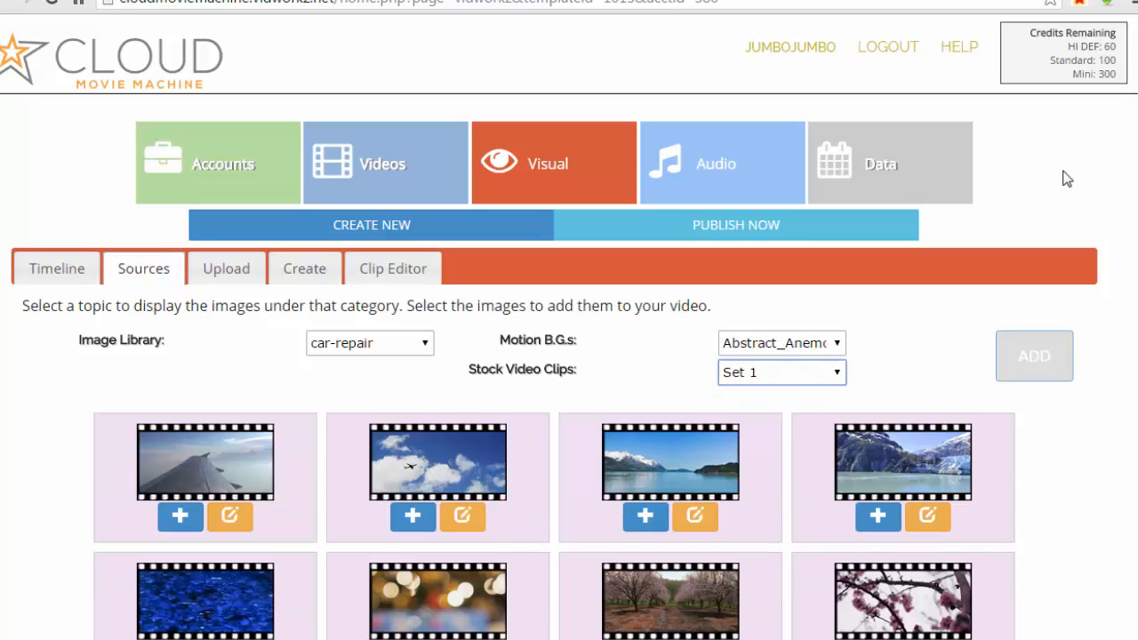
Add four Set 1 clips directly to the timeline: the airplane in clouds, the mountain lake, the icy mountains and the blurred lights
{"action": "scroll", "coordinate": [1131, 208], "scroll_direction": "down", "scroll_amount": 3}
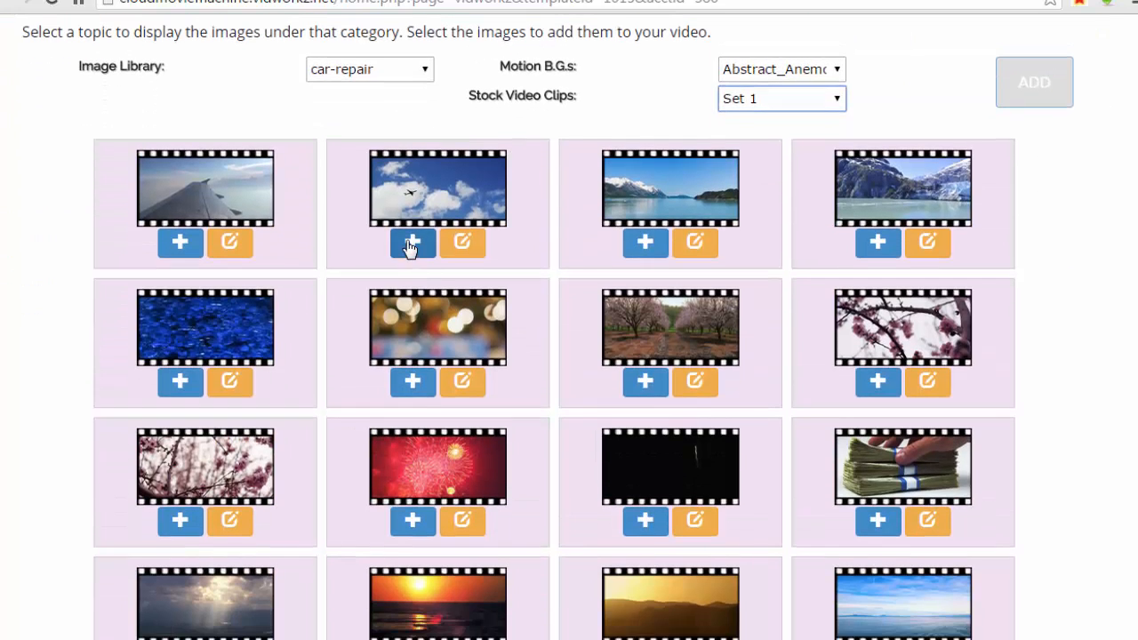
{"action": "left_click", "coordinate": [412, 243]}
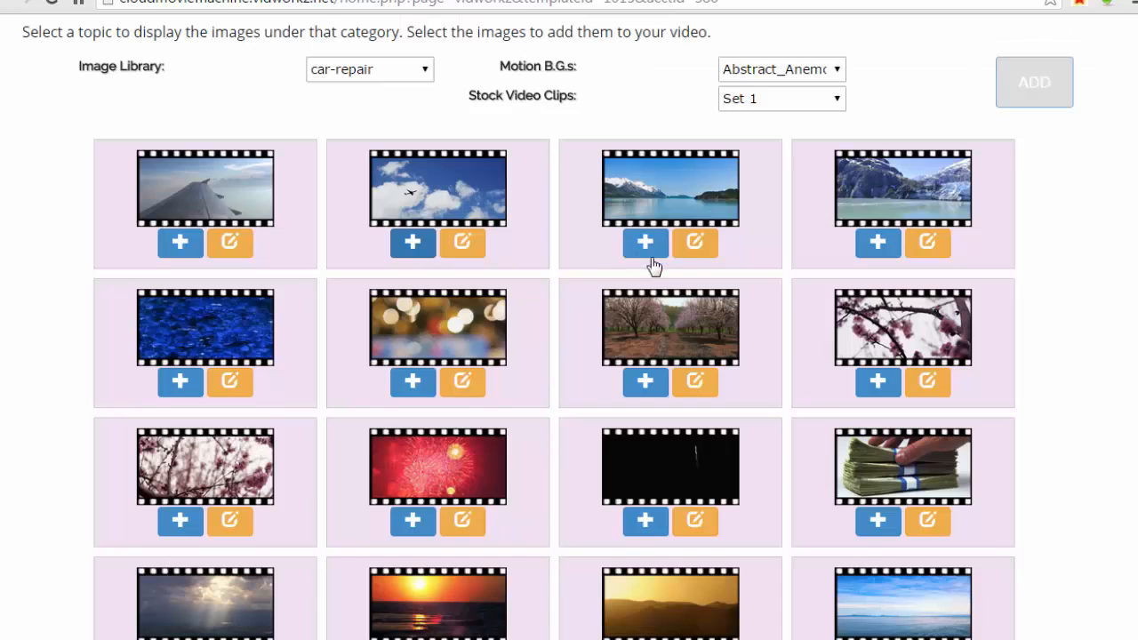
{"action": "left_click", "coordinate": [648, 245]}
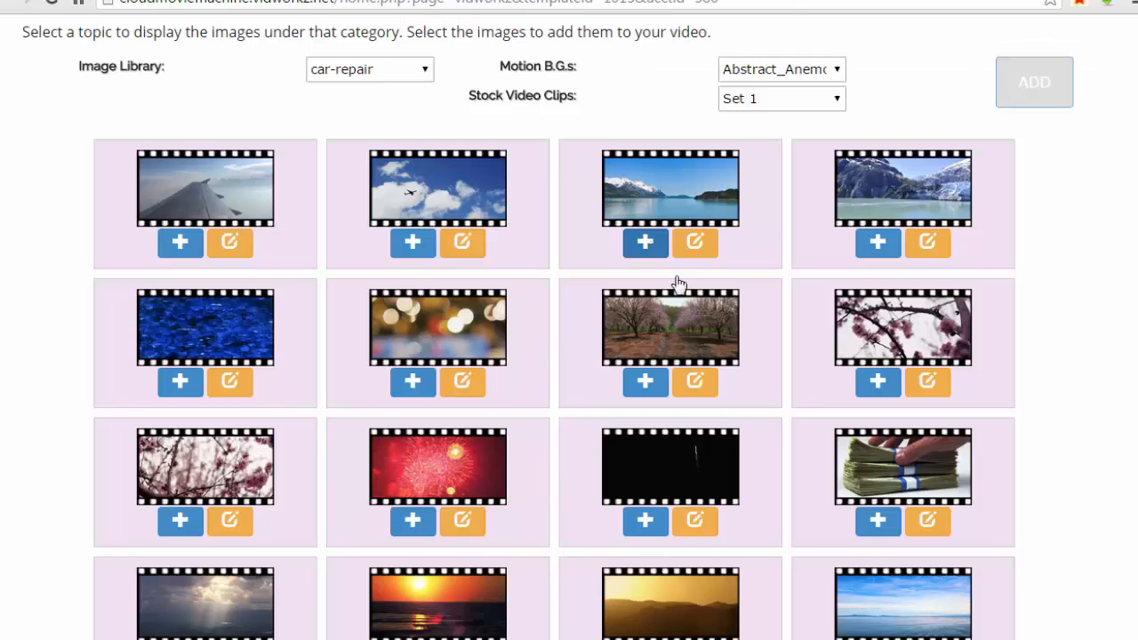
{"action": "left_click", "coordinate": [878, 245]}
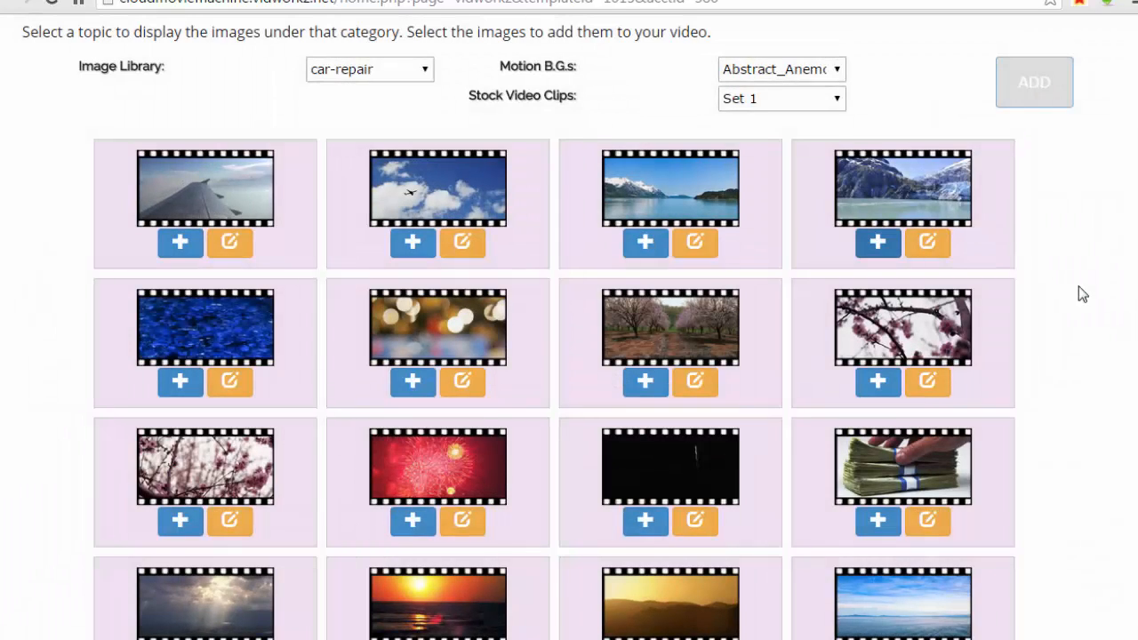
{"action": "left_click", "coordinate": [413, 382]}
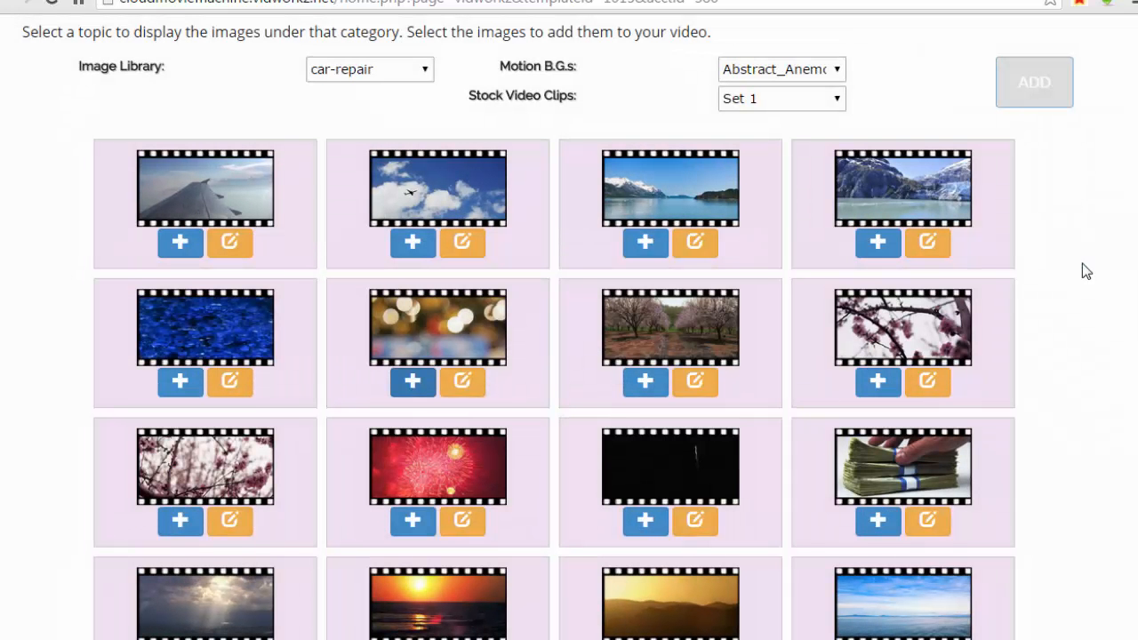
Check the length of the blurred lights clip in the clip generator and close it without generating
{"action": "left_click", "coordinate": [464, 383]}
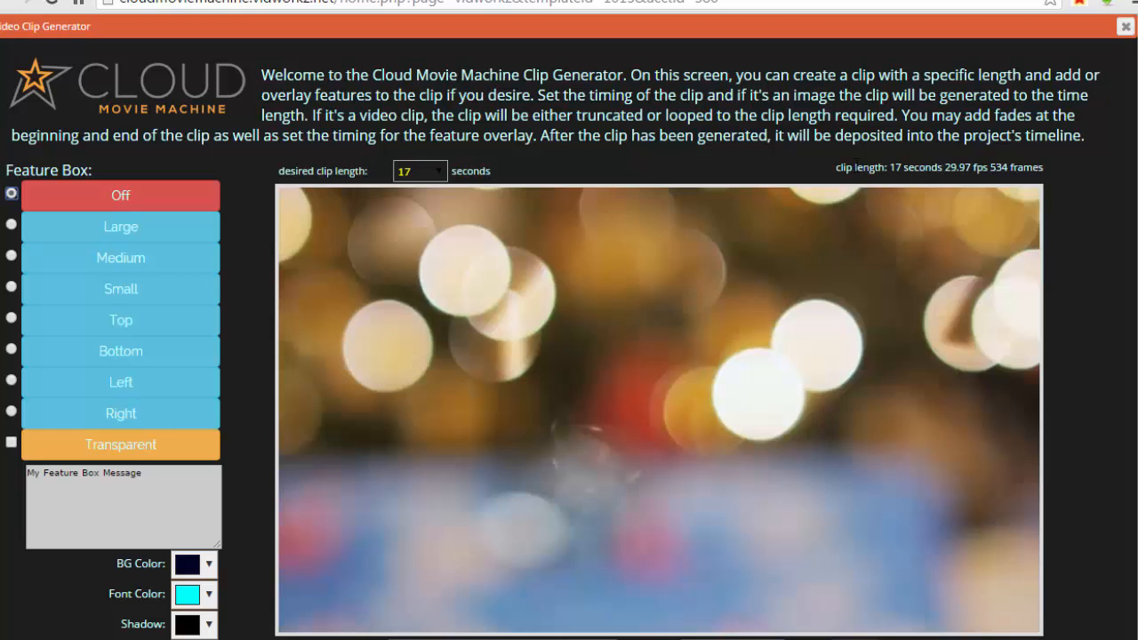
{"action": "left_click_drag", "start_coordinate": [835, 168], "coordinate": [1033, 167]}
{"action": "left_click", "coordinate": [1124, 25]}
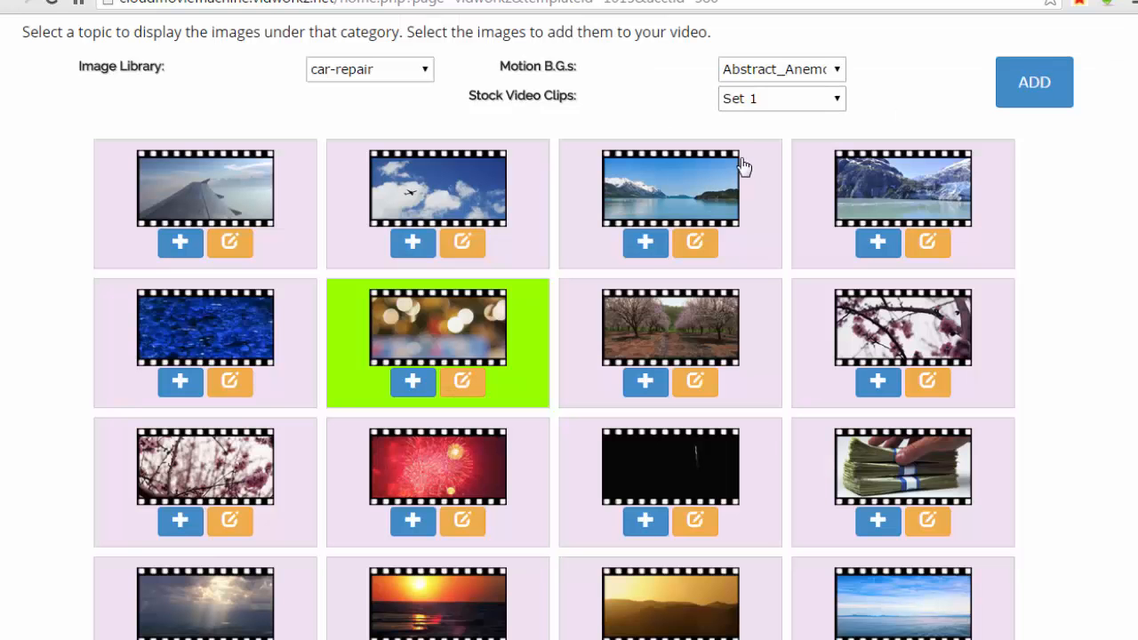
Review the four clips on the timeline, generate a preview of the video, and close the preview window after watching
{"action": "scroll", "coordinate": [1132, 215], "scroll_direction": "up", "scroll_amount": 3}
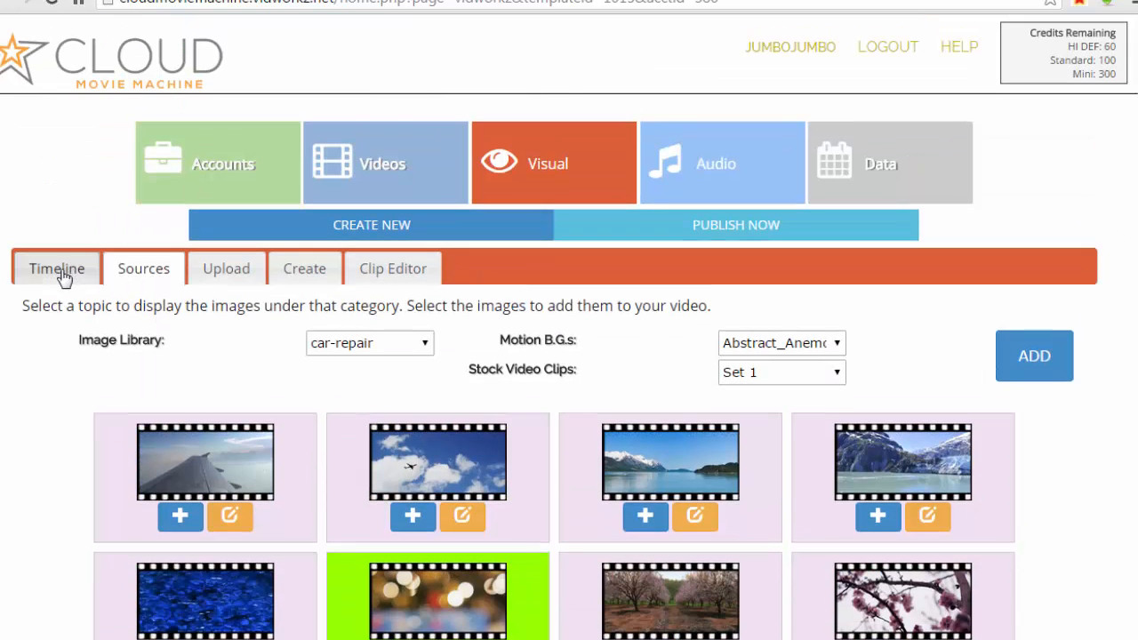
{"action": "left_click", "coordinate": [62, 277]}
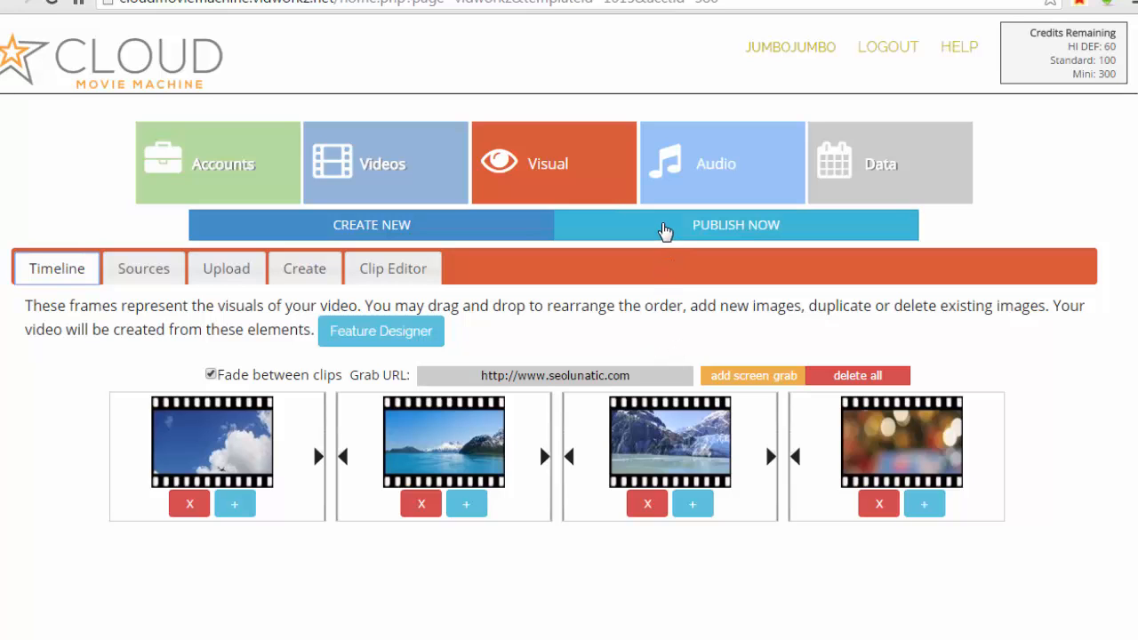
{"action": "left_click", "coordinate": [663, 231]}
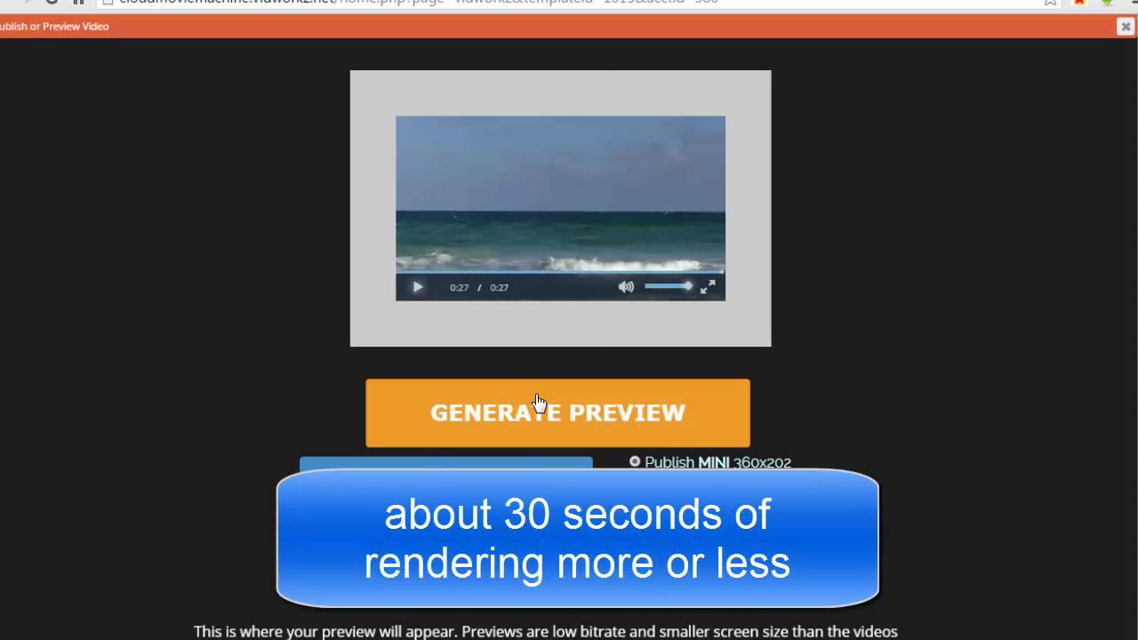
{"action": "left_click", "coordinate": [537, 403]}
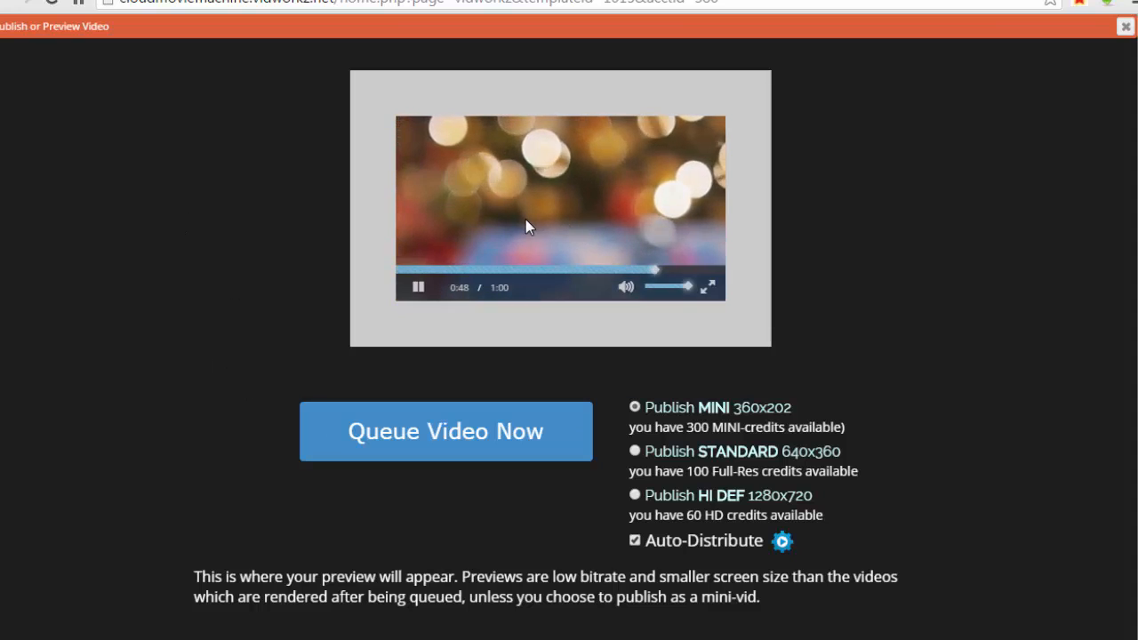
{"action": "left_click", "coordinate": [1125, 25]}
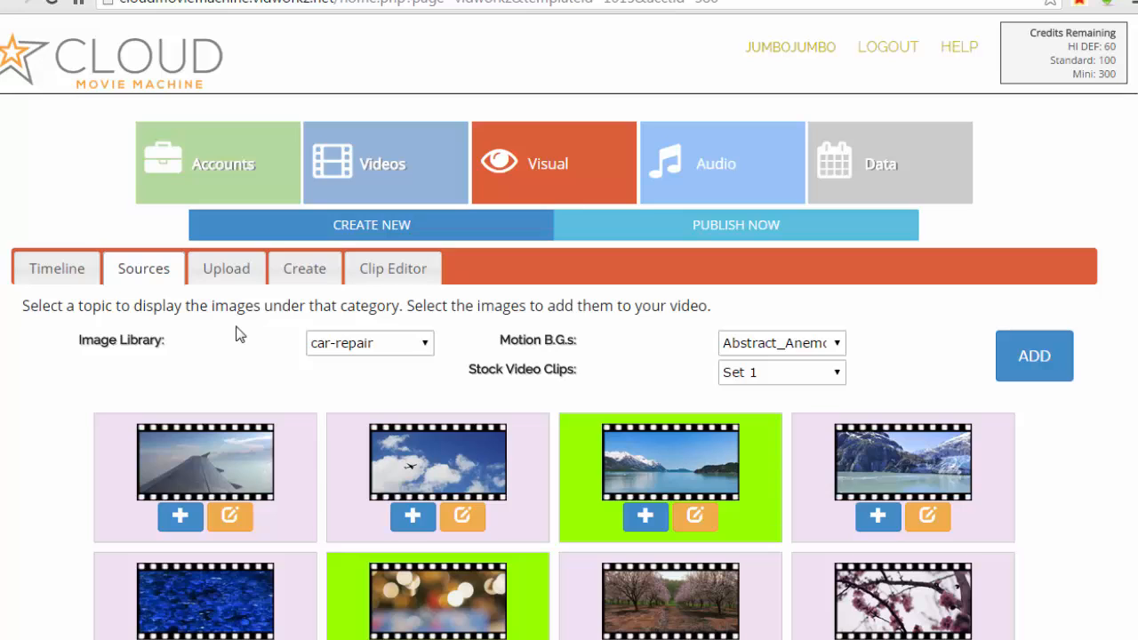
Enter seven slide lines in the Powerpoint Designer, from "this time I'll make some powerpoint slides" to "the fade effect makes a very nice transition between slides"
{"action": "left_click", "coordinate": [298, 278]}
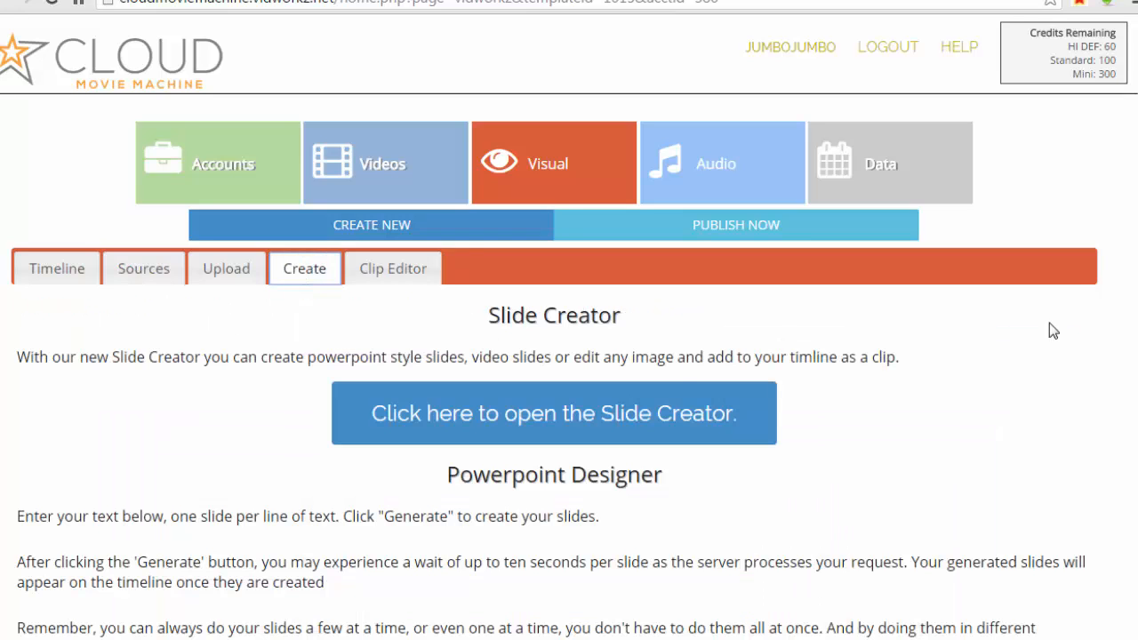
{"action": "scroll", "coordinate": [569, 400], "scroll_direction": "down", "scroll_amount": 2}
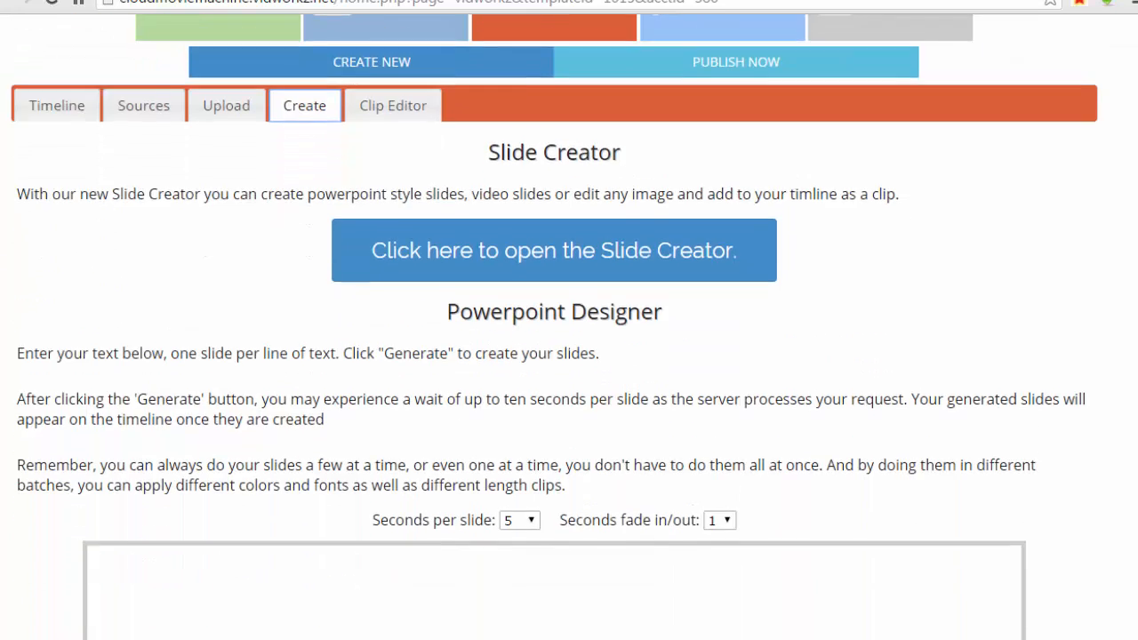
{"action": "scroll", "coordinate": [569, 400], "scroll_direction": "up", "scroll_amount": 2}
{"action": "scroll", "coordinate": [1134, 272], "scroll_direction": "down", "scroll_amount": 5}
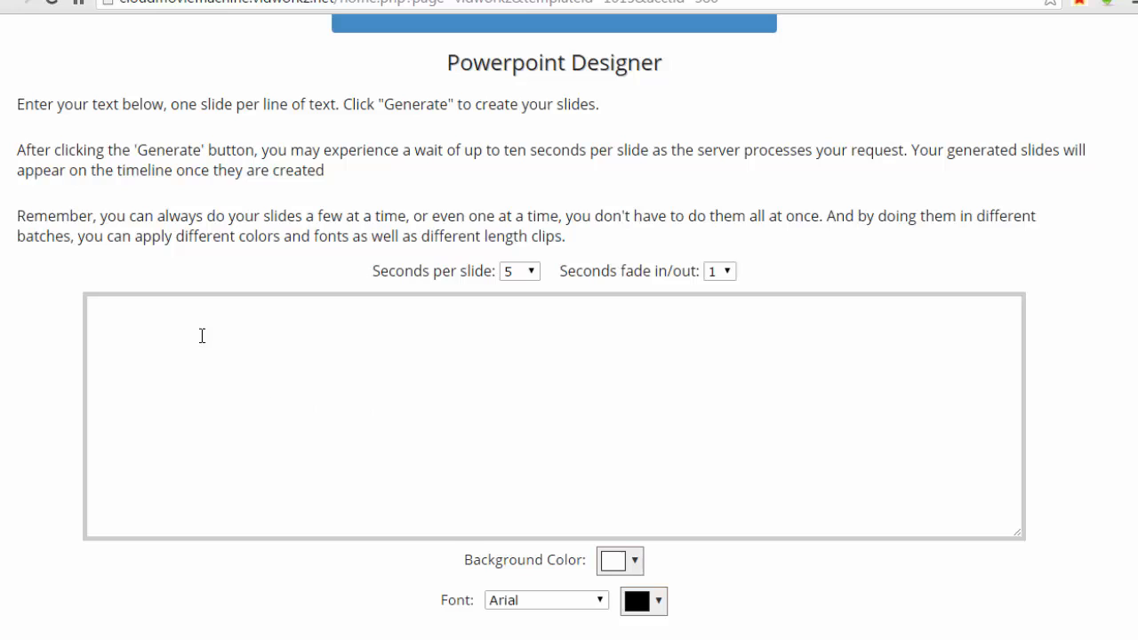
{"action": "left_click", "coordinate": [210, 314]}
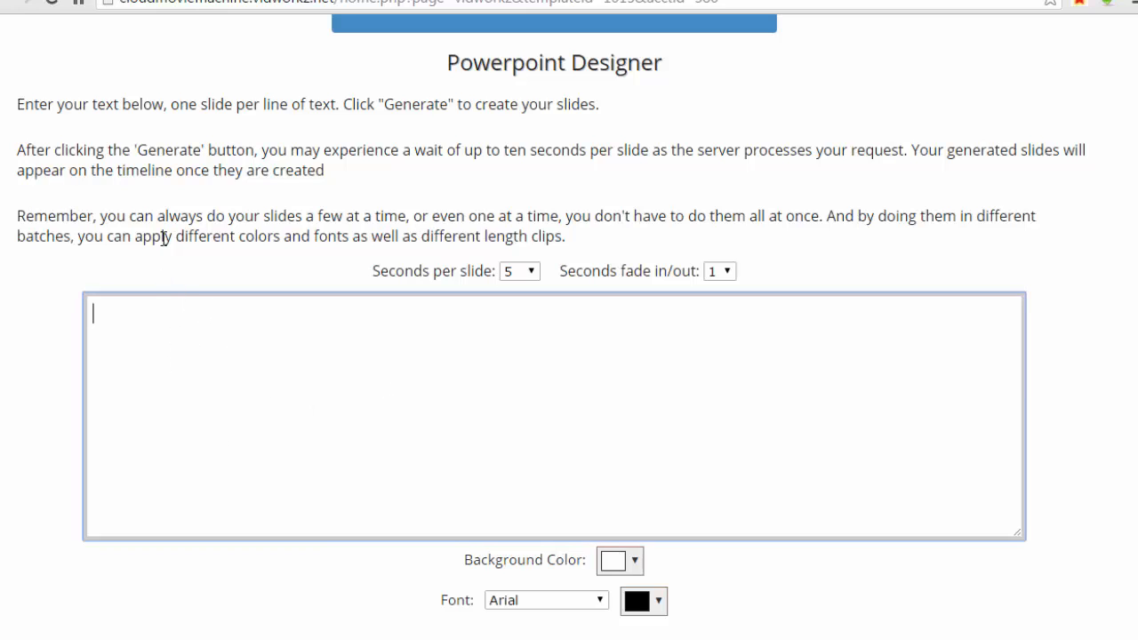
{"action": "type", "text": "this time I'll make some powerpoint slides I'll make them one line at a time this function makes one slide per line of text using a black box formatting algorithm the slides will fade in from the background of the fade setting you choose and the slide will stay for the slide length you choose the fade effect makes a very nice transition between slides"}
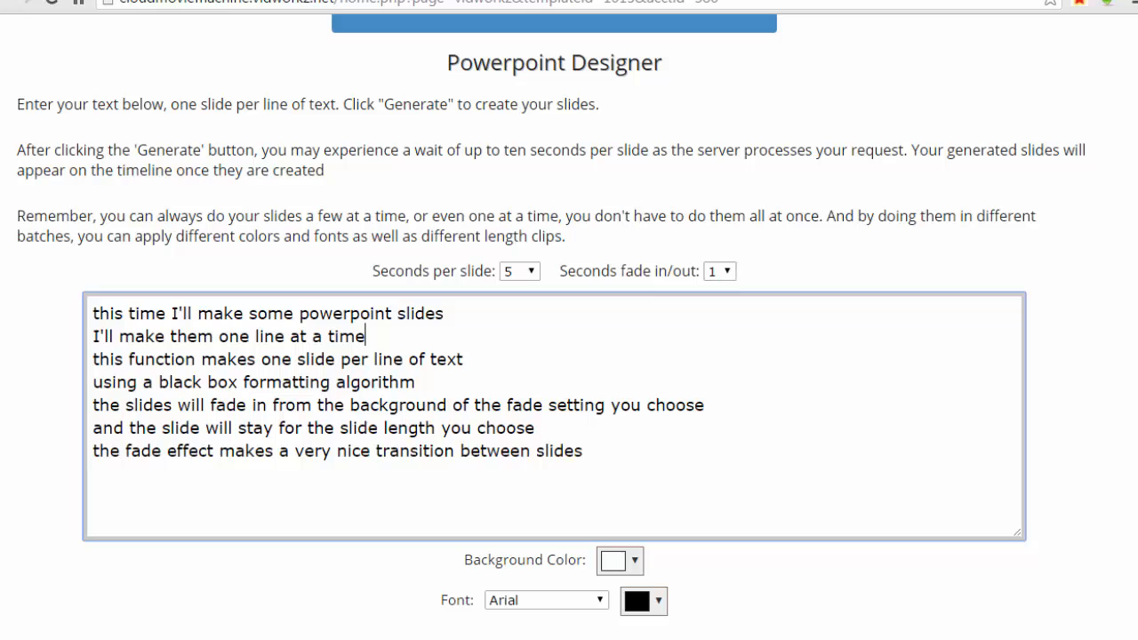
{"action": "scroll", "coordinate": [569, 356], "scroll_direction": "down", "scroll_amount": 1}
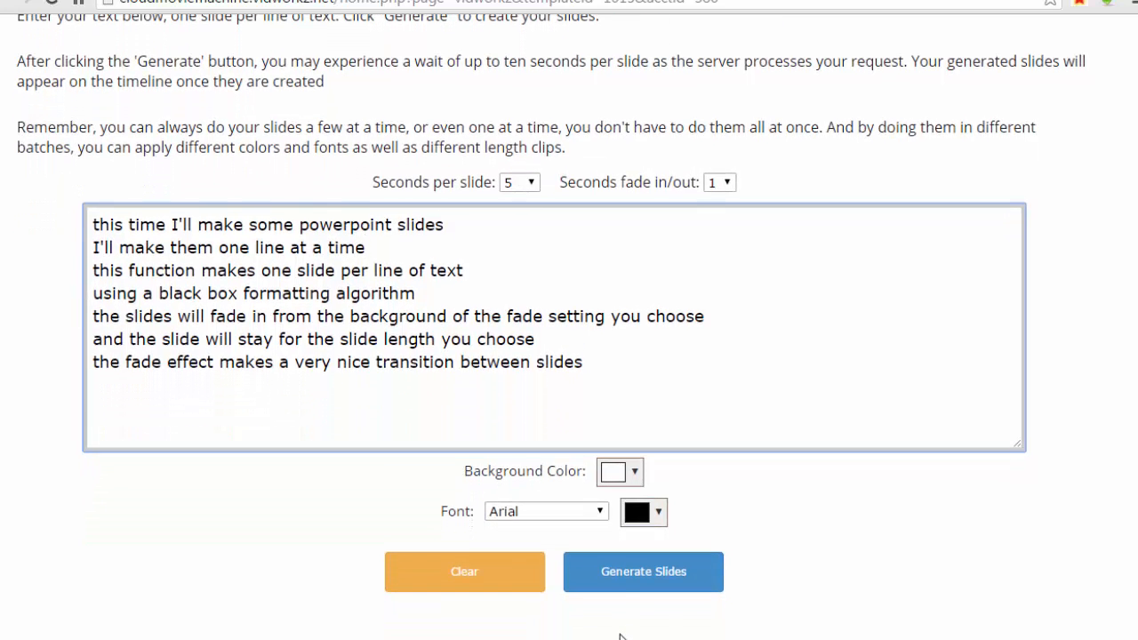
Generate the Powerpoint slides from the seven text lines and review them on the timeline
{"action": "left_click", "coordinate": [631, 575]}
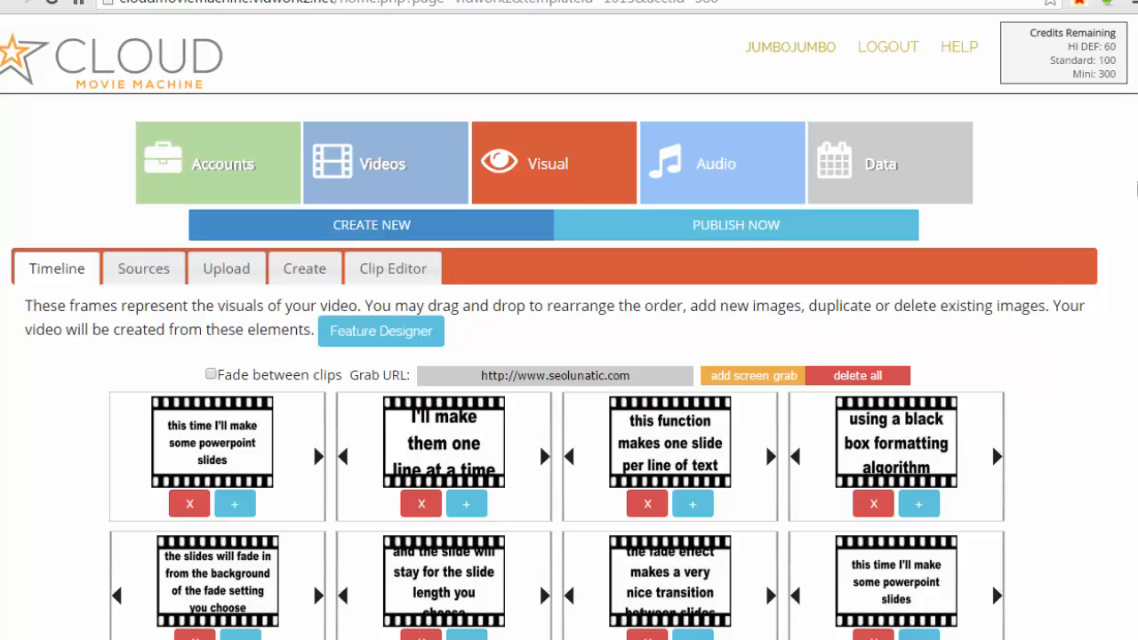
{"action": "scroll", "coordinate": [991, 284], "scroll_direction": "down", "scroll_amount": 3}
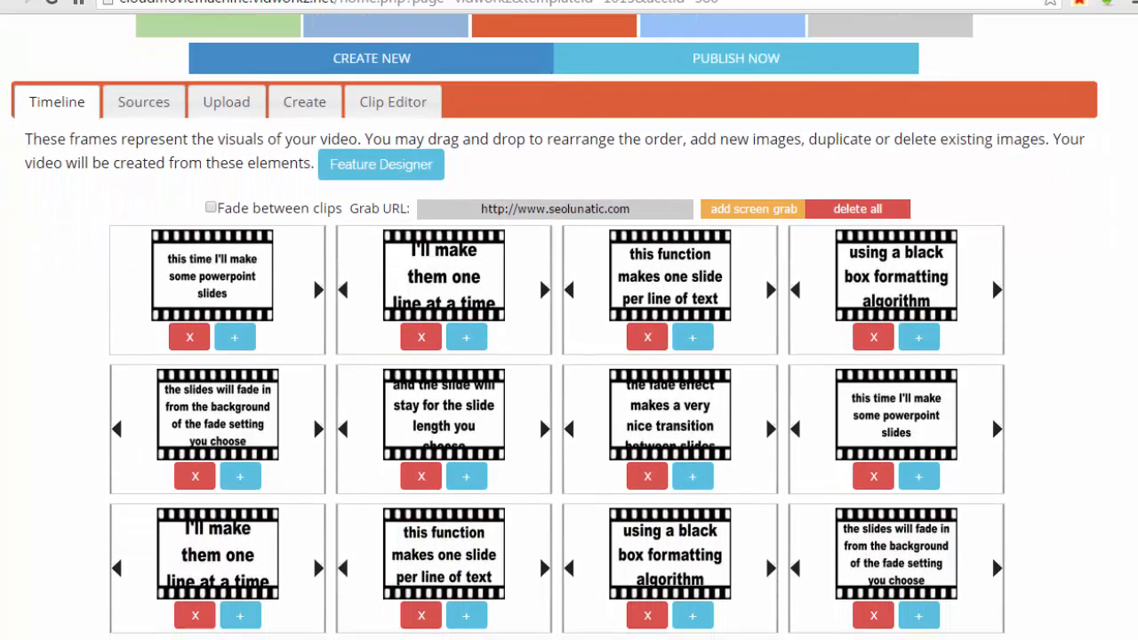
{"action": "scroll", "coordinate": [991, 277], "scroll_direction": "down", "scroll_amount": 3}
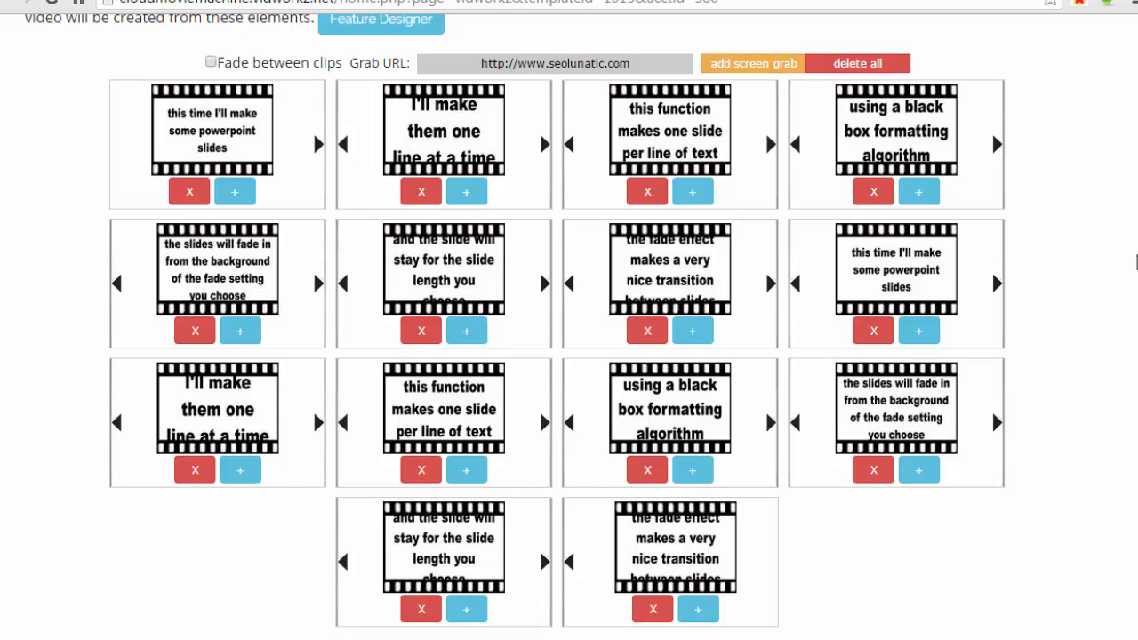
{"action": "scroll", "coordinate": [554, 327], "scroll_direction": "up", "scroll_amount": 1}
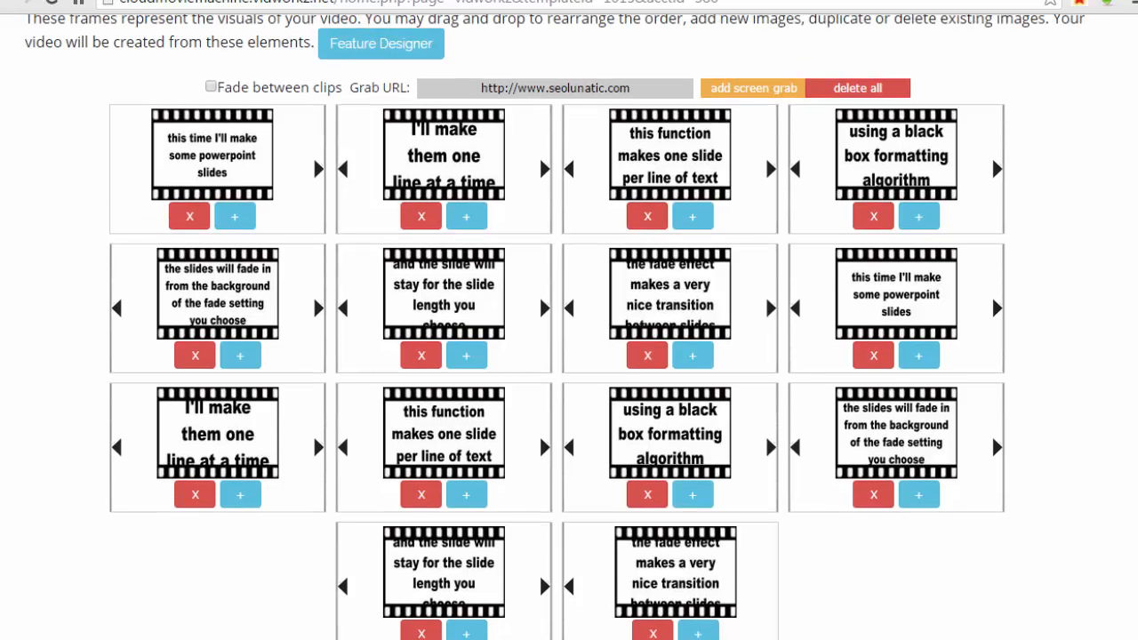
{"action": "scroll", "coordinate": [636, 221], "scroll_direction": "up", "scroll_amount": 5}
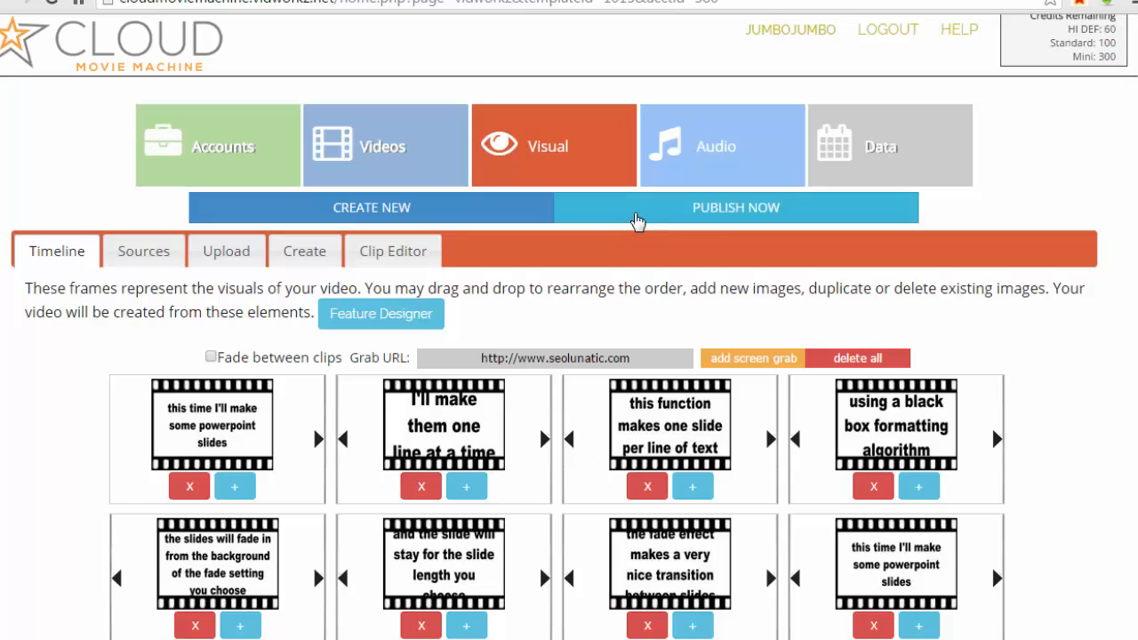
Generate a preview of the slide video, watch and pause it, and close the preview window
{"action": "left_click", "coordinate": [637, 220]}
{"action": "left_click", "coordinate": [547, 335]}
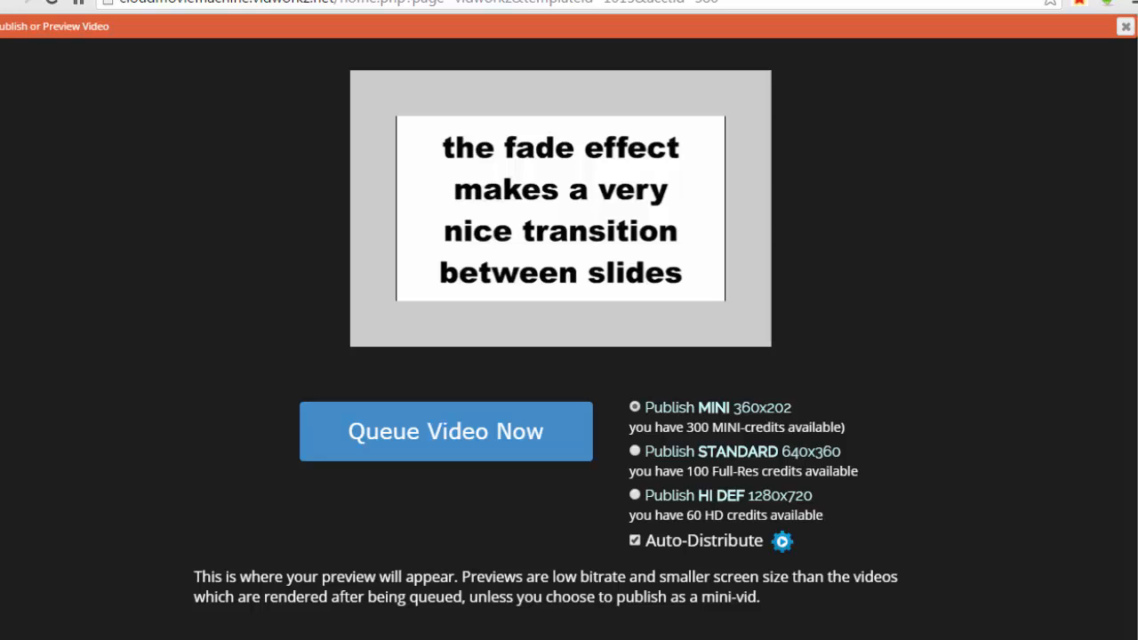
{"action": "left_click", "coordinate": [417, 286]}
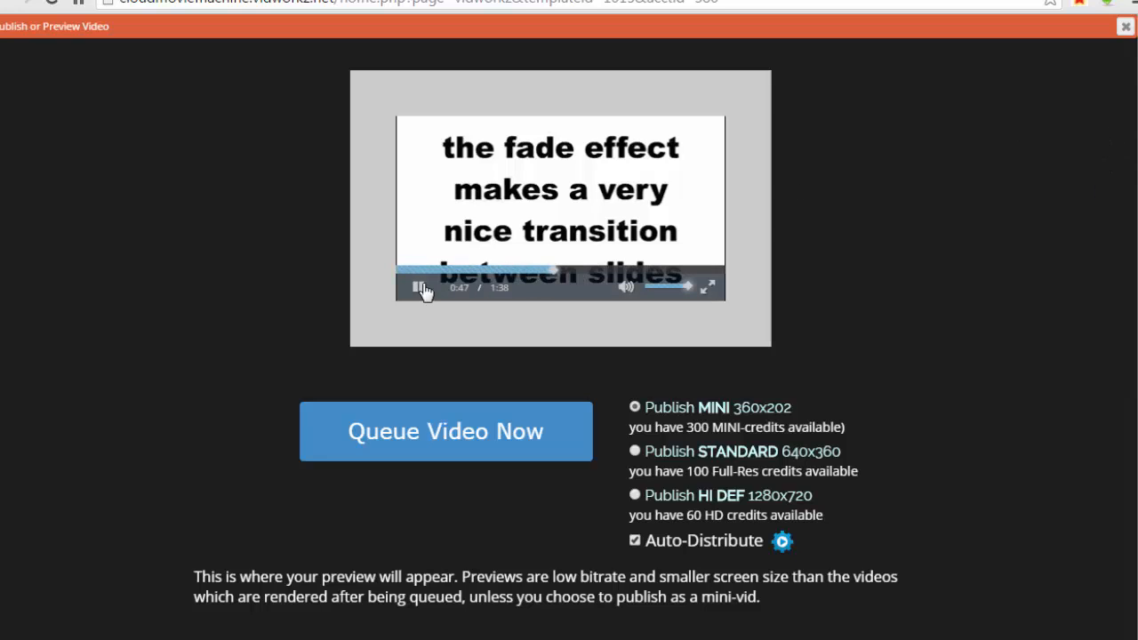
{"action": "left_click", "coordinate": [1125, 27]}
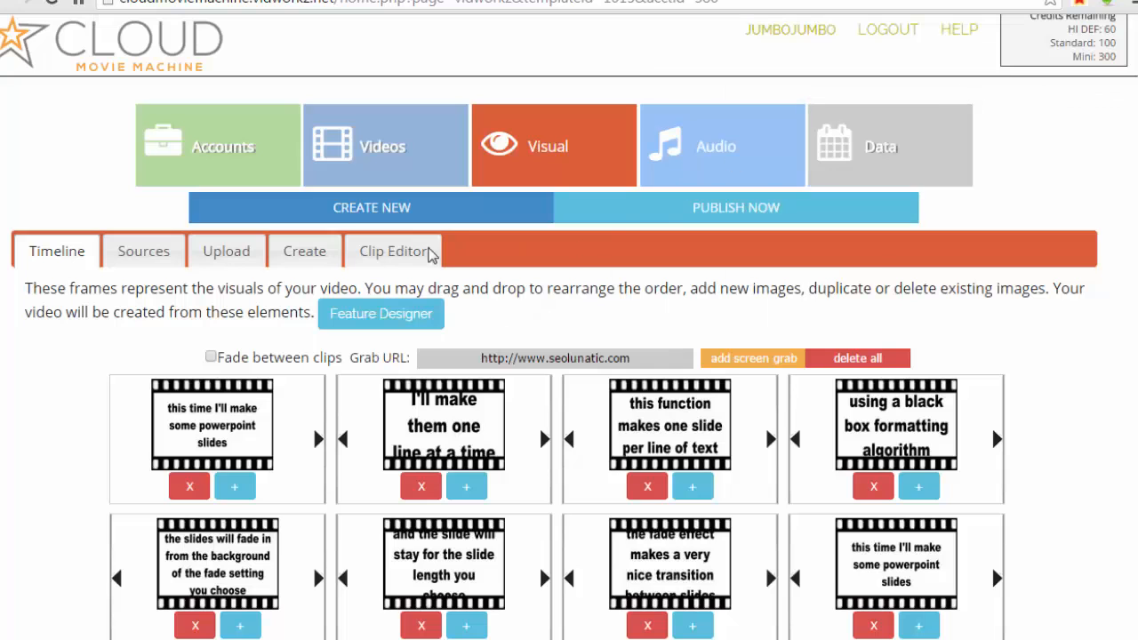
Open the Slide Creator and add a text object in the sans serif font Roboto
{"action": "left_click", "coordinate": [314, 256]}
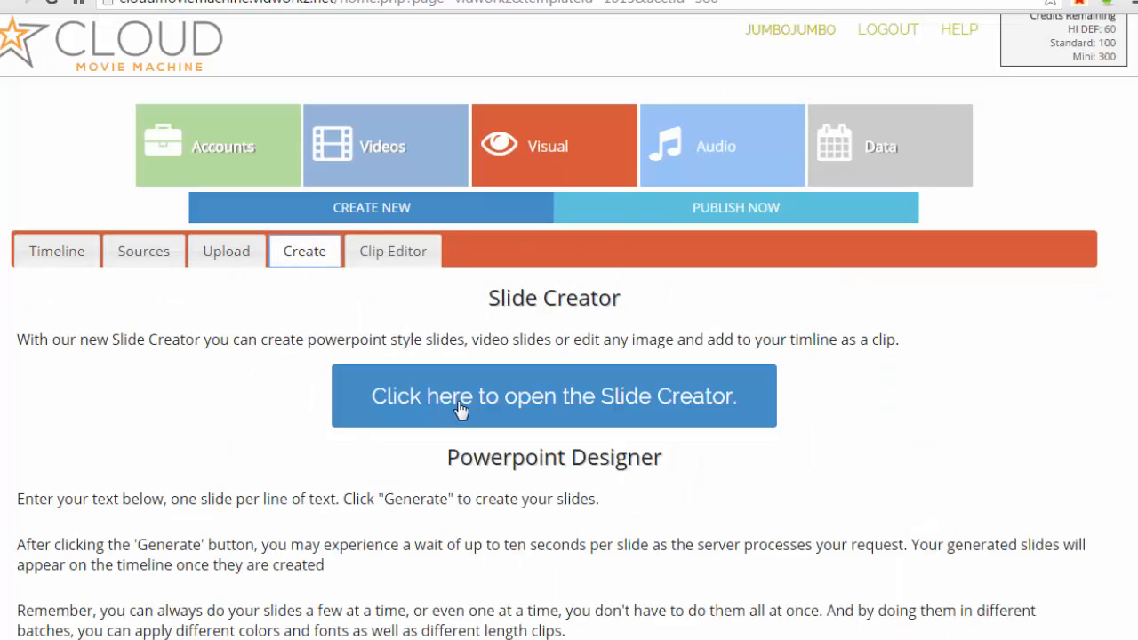
{"action": "left_click", "coordinate": [572, 404]}
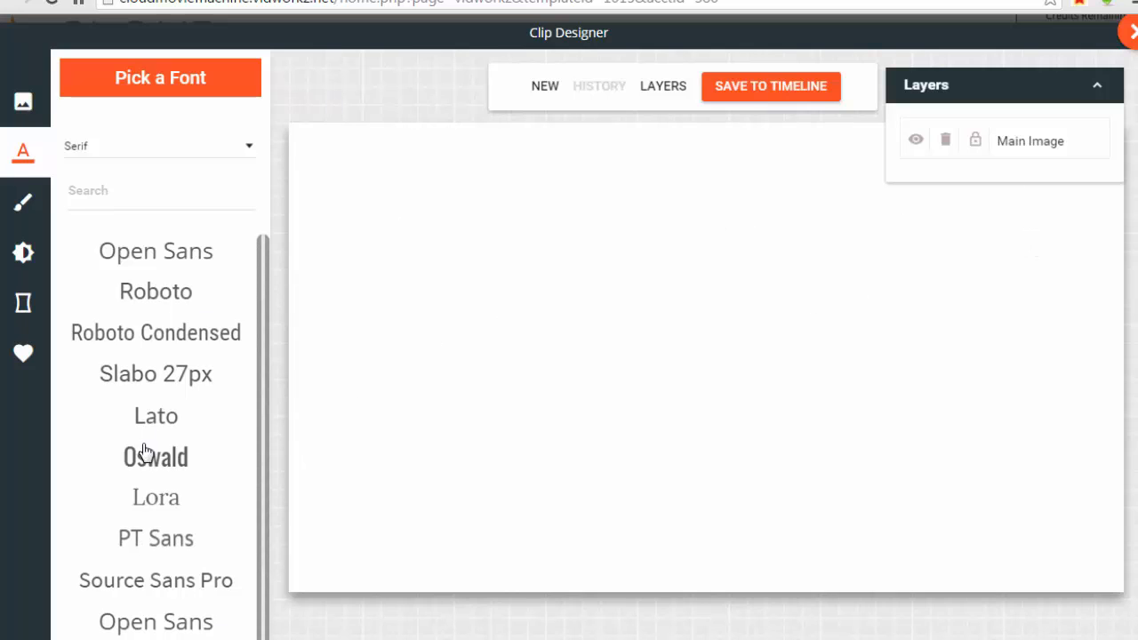
{"action": "left_click", "coordinate": [119, 151]}
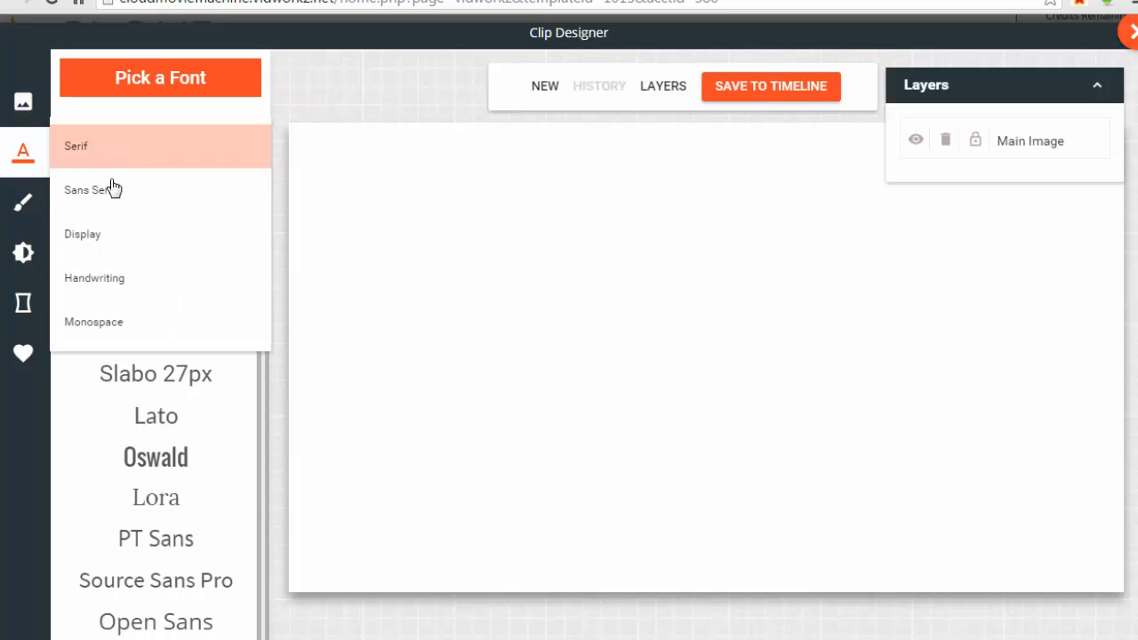
{"action": "left_click", "coordinate": [111, 189]}
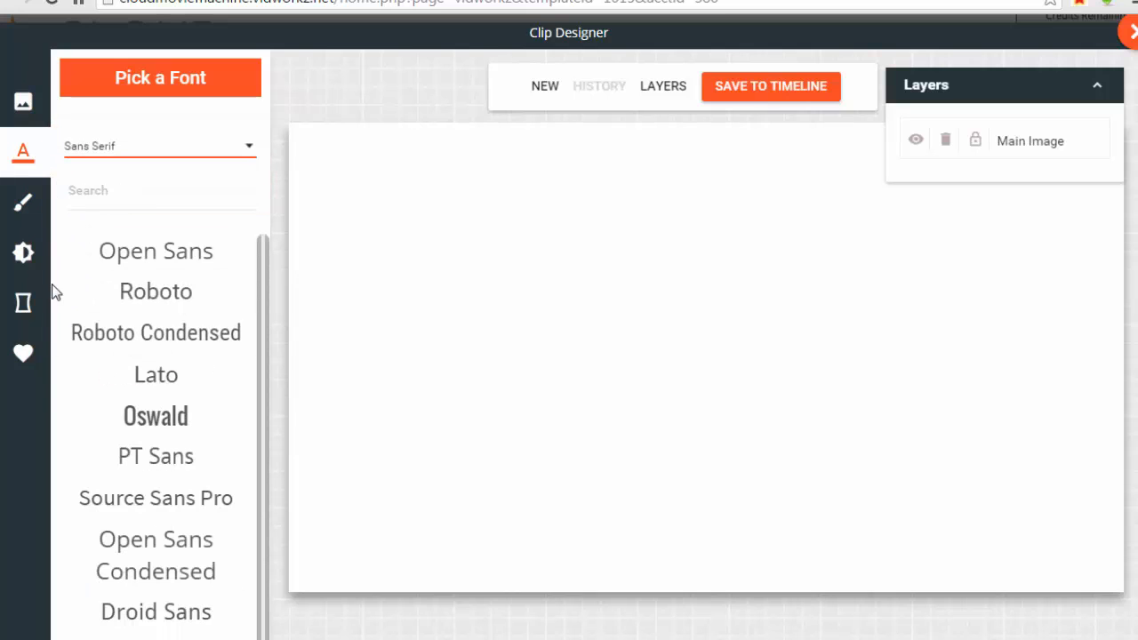
{"action": "left_click", "coordinate": [137, 298]}
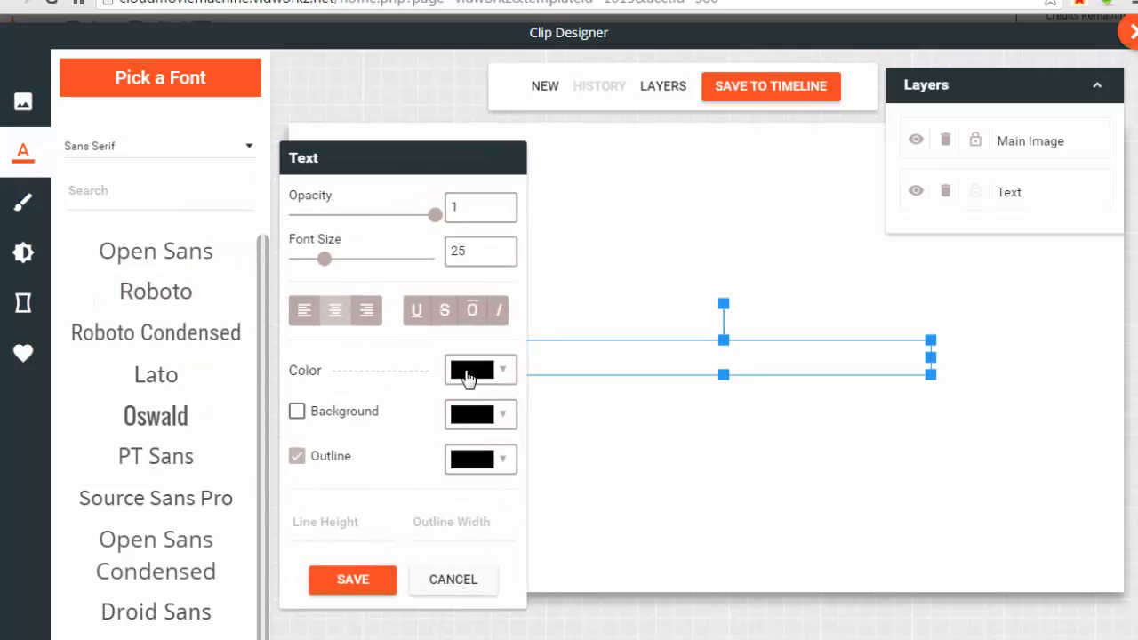
Set the text colour to #1e1e20 and save the text settings
{"action": "left_click", "coordinate": [469, 378]}
{"action": "left_click", "coordinate": [645, 585]}
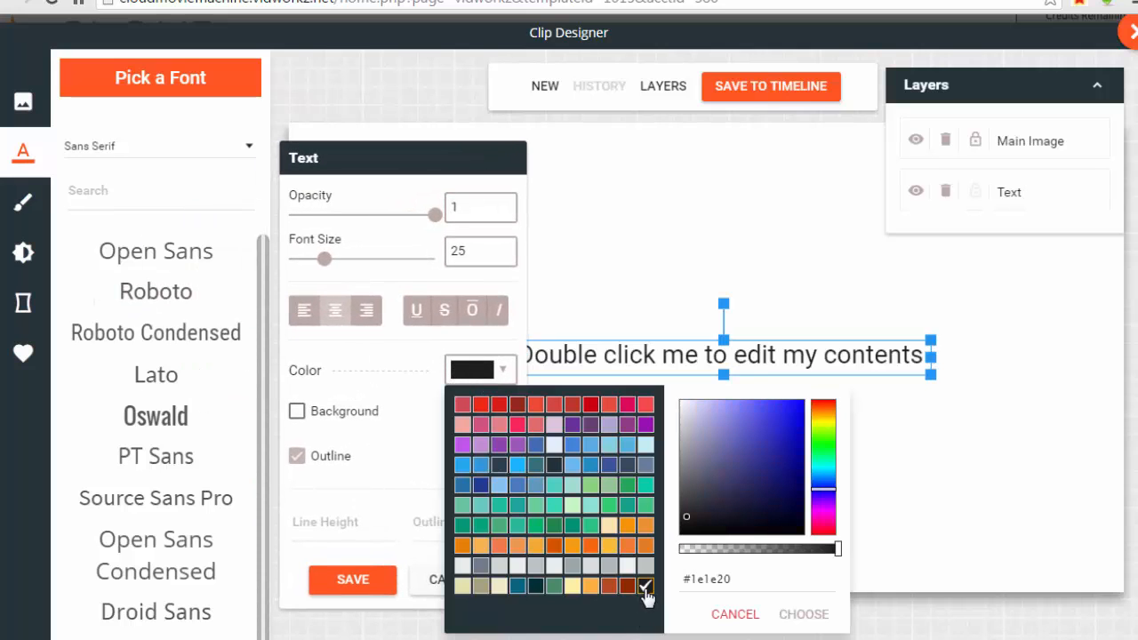
{"action": "left_click", "coordinate": [795, 614]}
{"action": "left_click", "coordinate": [347, 579]}
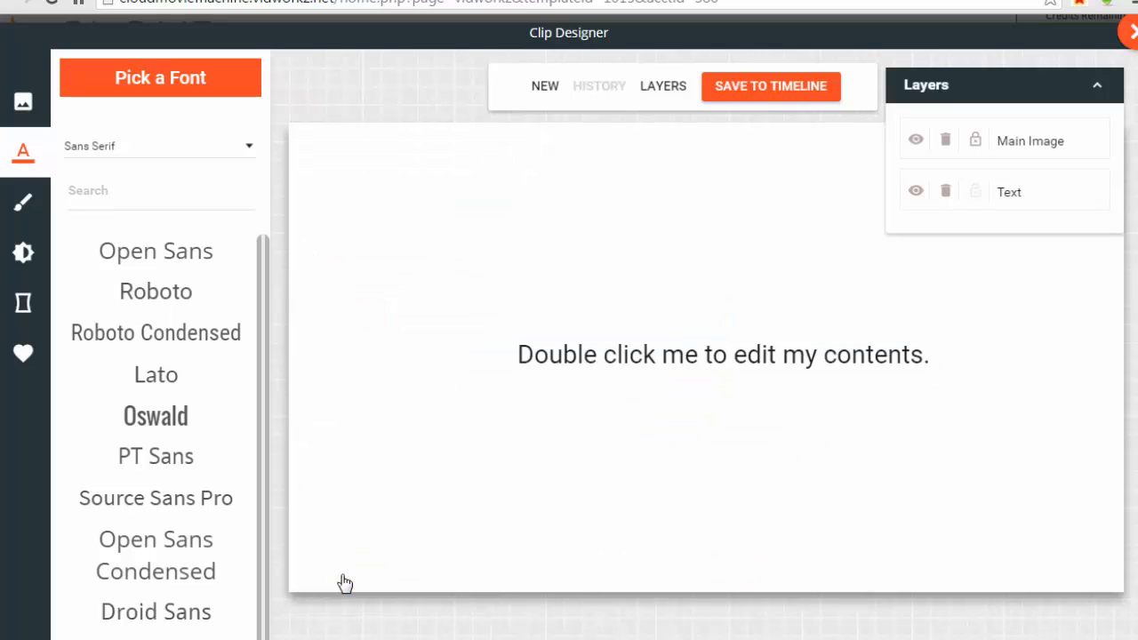
Move the text to the lower part of the slide and enlarge it to span nearly the full width
{"action": "left_click_drag", "start_coordinate": [657, 364], "coordinate": [471, 535]}
{"action": "left_click_drag", "start_coordinate": [762, 504], "coordinate": [1075, 462]}
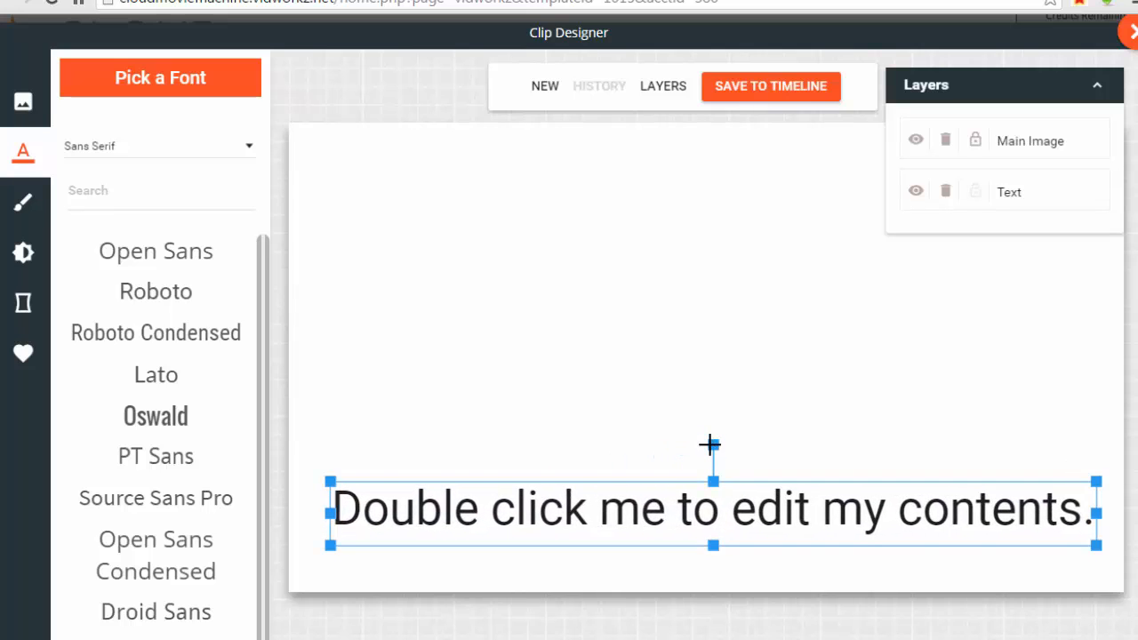
{"action": "left_click_drag", "start_coordinate": [710, 444], "coordinate": [708, 443]}
{"action": "left_click", "coordinate": [544, 405]}
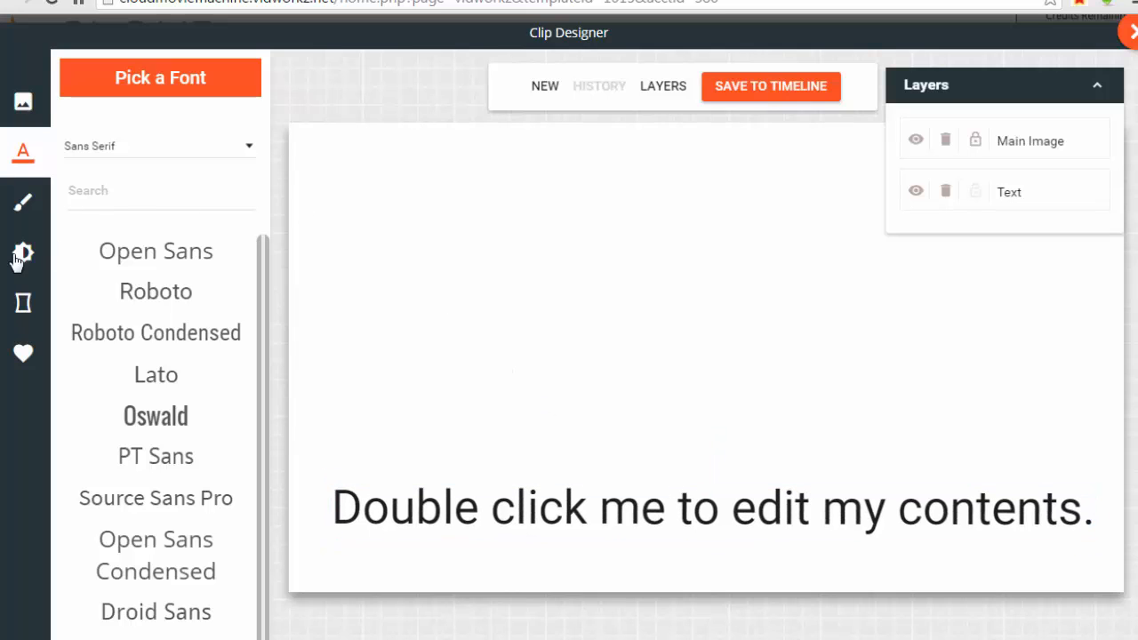
Add the light bulb head and lemon doodle stickers, placing the head at the slide's left and the lemon at its right
{"action": "left_click", "coordinate": [23, 357]}
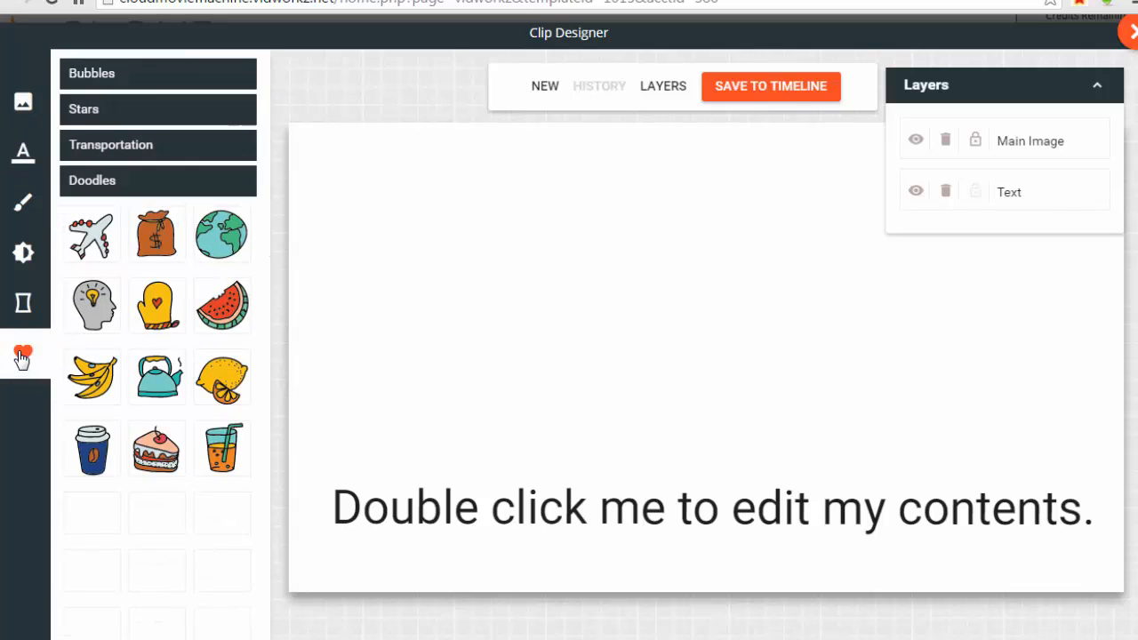
{"action": "left_click", "coordinate": [93, 304]}
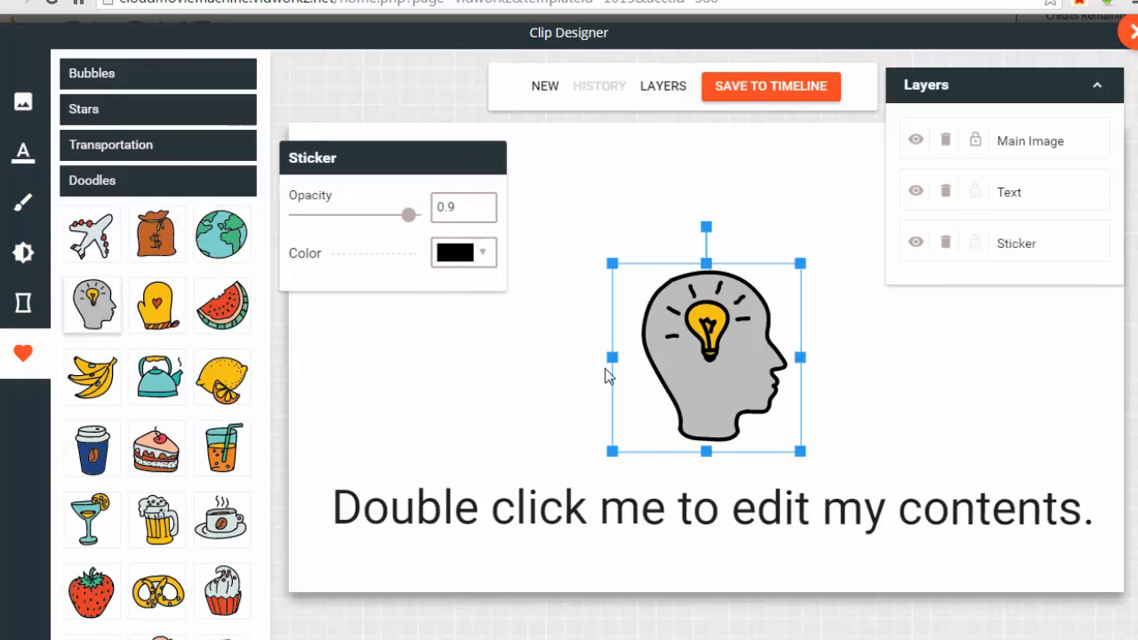
{"action": "left_click_drag", "start_coordinate": [581, 338], "coordinate": [355, 332]}
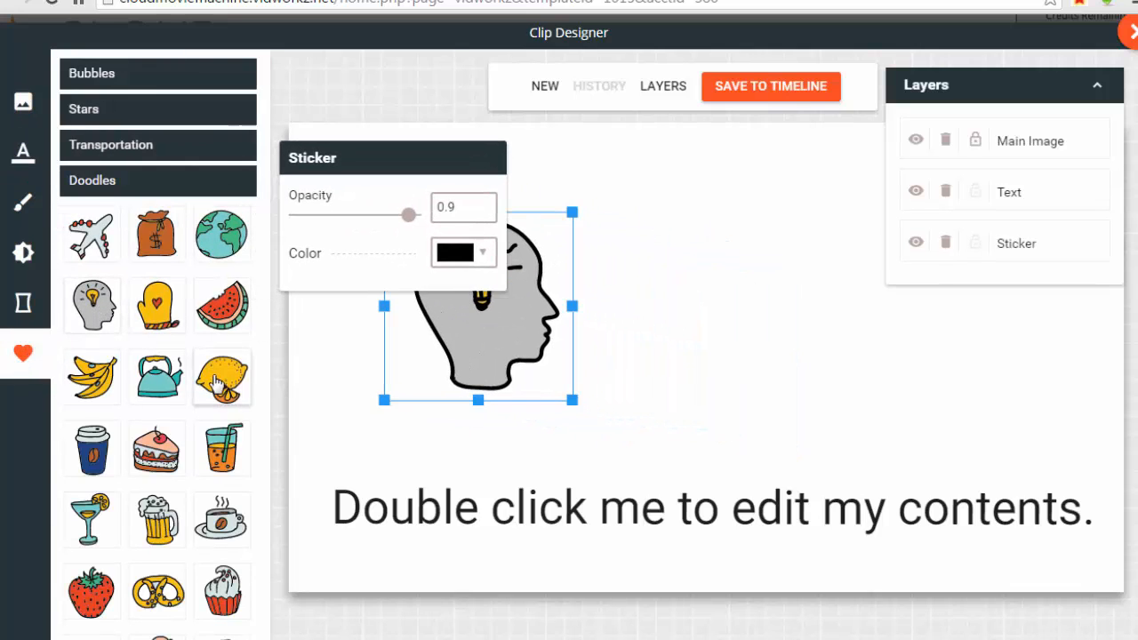
{"action": "left_click", "coordinate": [224, 379]}
{"action": "left_click_drag", "start_coordinate": [698, 353], "coordinate": [975, 297]}
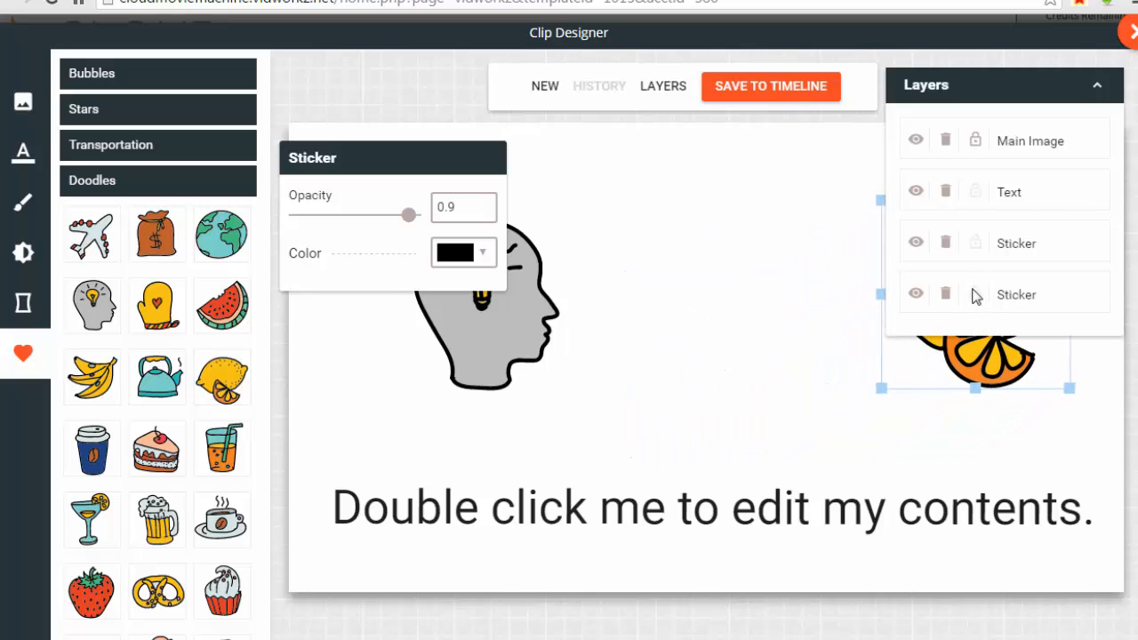
Add a triangle shape, enlarge it and place it between the two stickers
{"action": "left_click", "coordinate": [22, 304]}
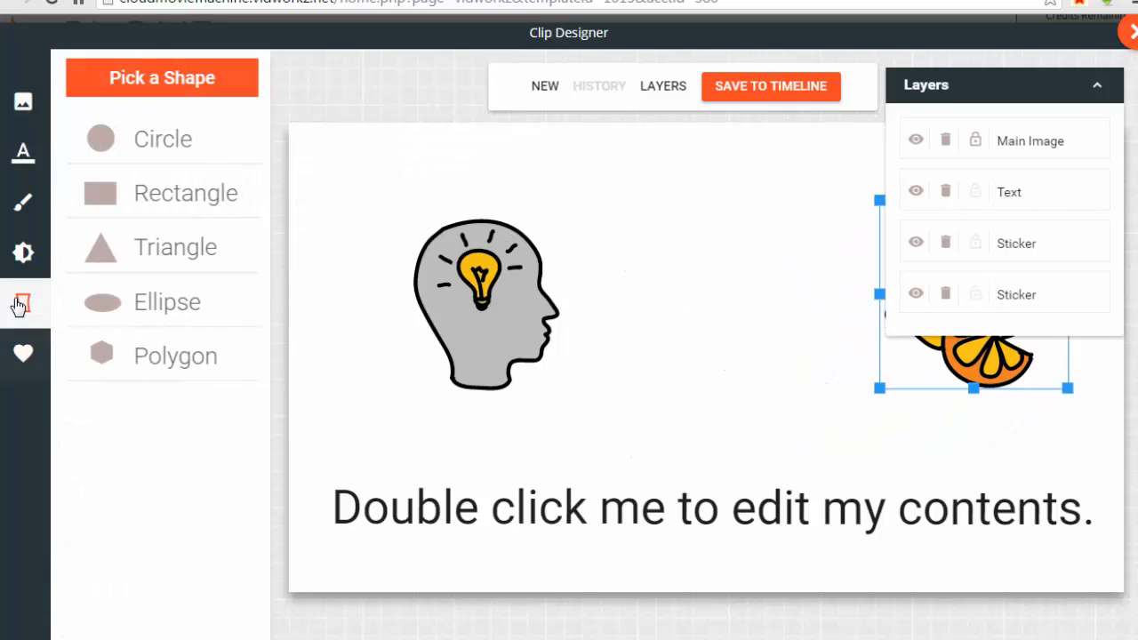
{"action": "left_click", "coordinate": [96, 257]}
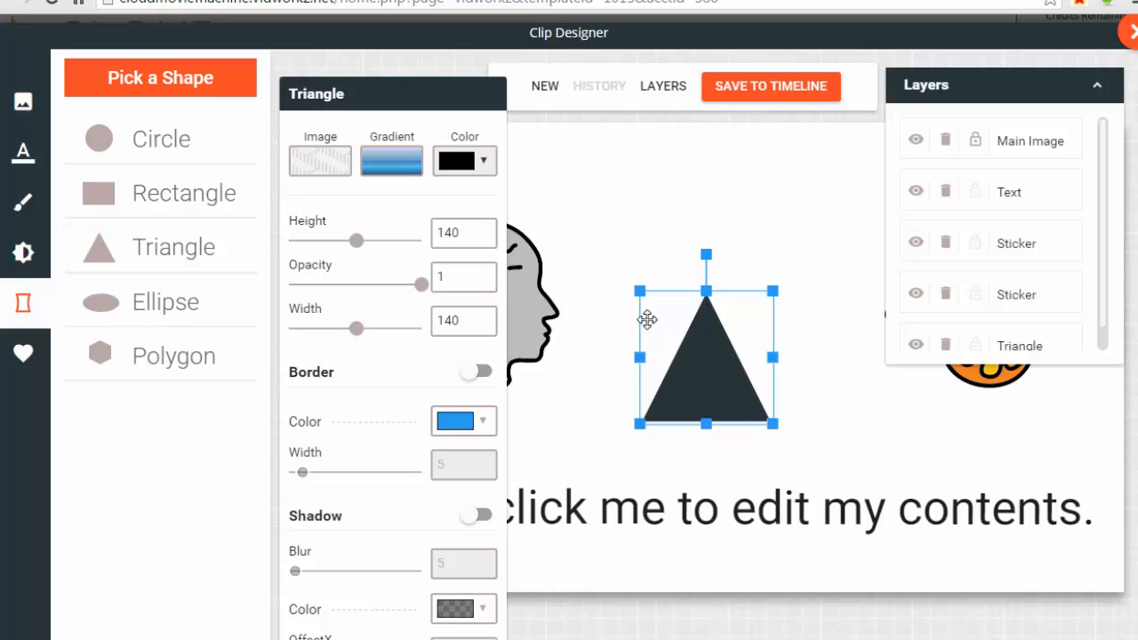
{"action": "left_click_drag", "start_coordinate": [639, 291], "coordinate": [594, 228]}
{"action": "left_click_drag", "start_coordinate": [674, 327], "coordinate": [710, 312]}
Fill the triangle with orange from the colour palette and deselect it
{"action": "left_click", "coordinate": [455, 162]}
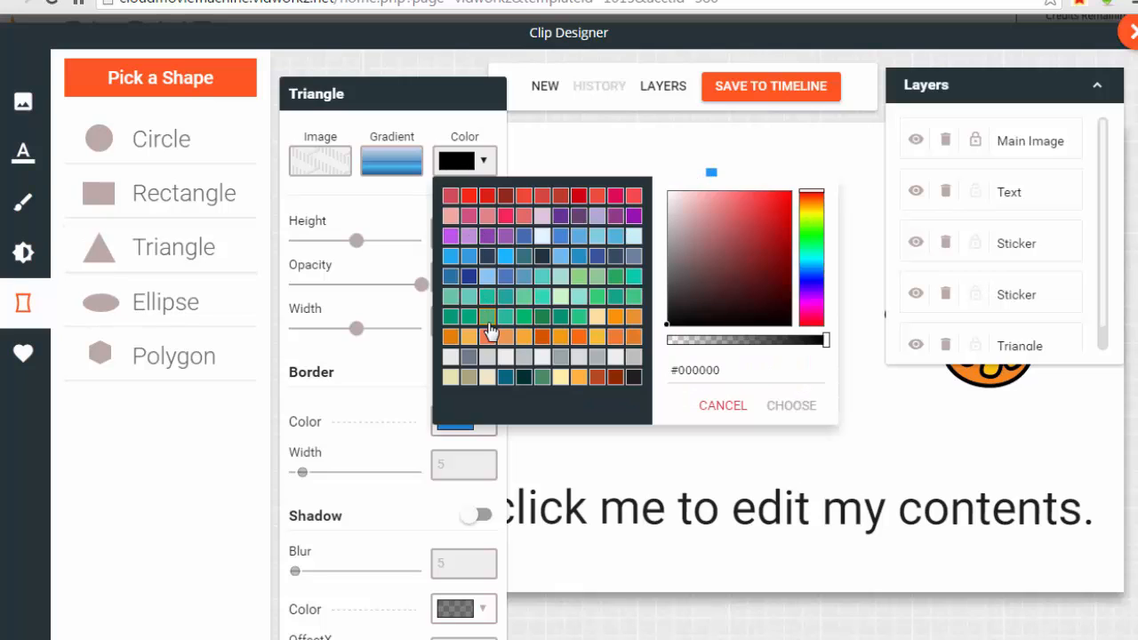
{"action": "left_click", "coordinate": [487, 336]}
{"action": "left_click", "coordinate": [796, 409]}
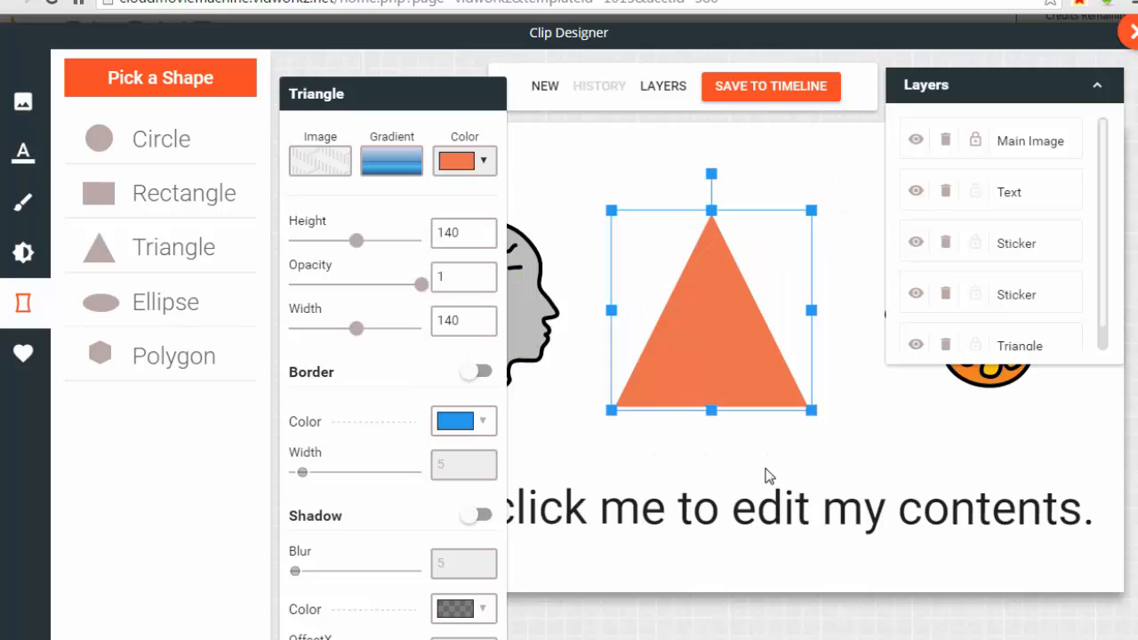
{"action": "left_click", "coordinate": [774, 474]}
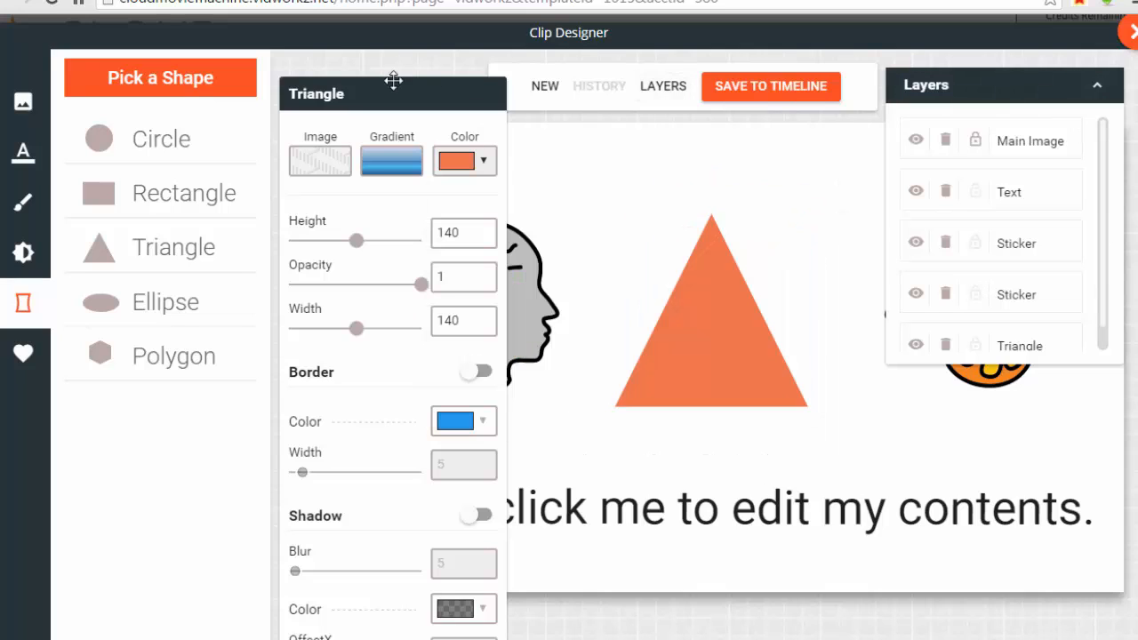
Leave the triangle settings and hide the layer list so the whole slide can be seen
{"action": "left_click", "coordinate": [577, 520]}
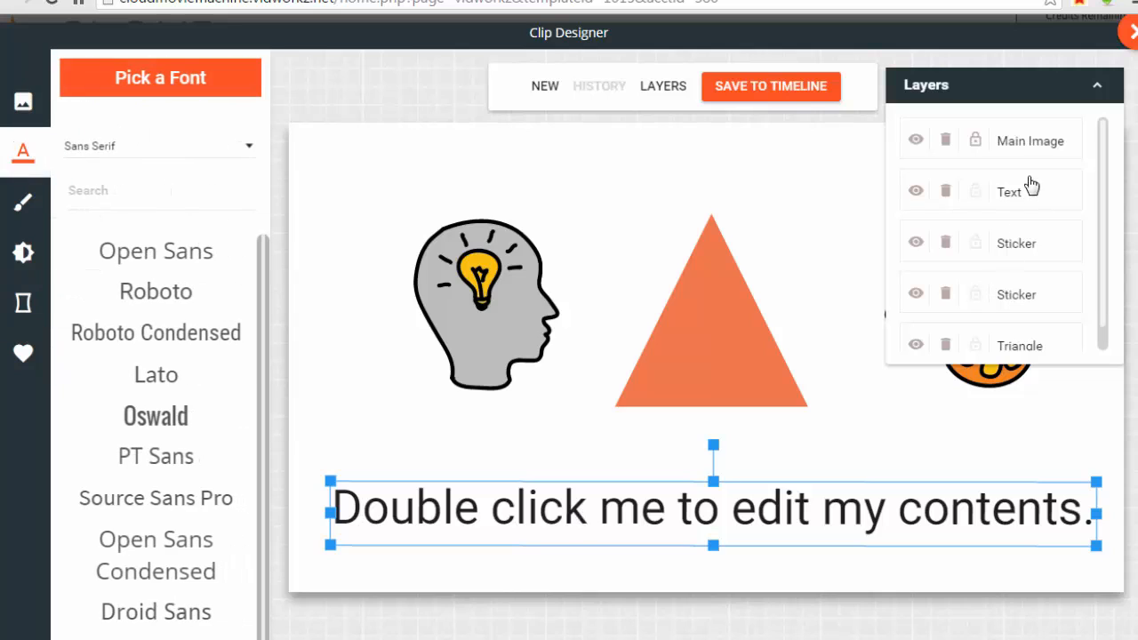
{"action": "left_click", "coordinate": [1032, 136]}
{"action": "left_click", "coordinate": [653, 88]}
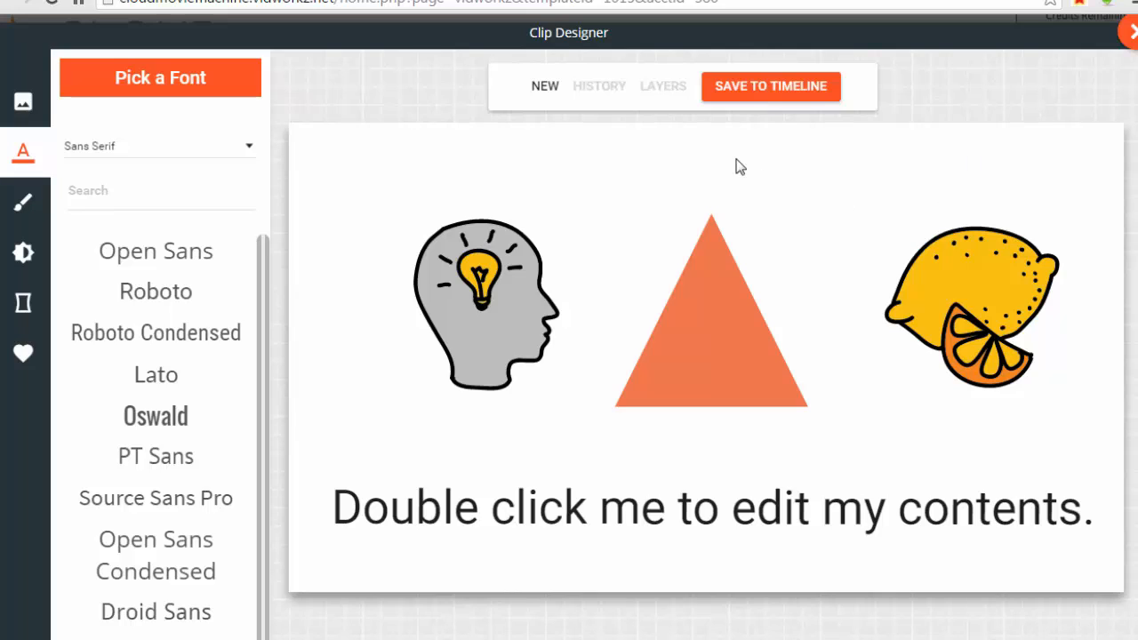
Save the slide to the timeline as a POWERPOINT CLIP with a length of 8 seconds and a fade in/out of 2 seconds
{"action": "left_click", "coordinate": [763, 87]}
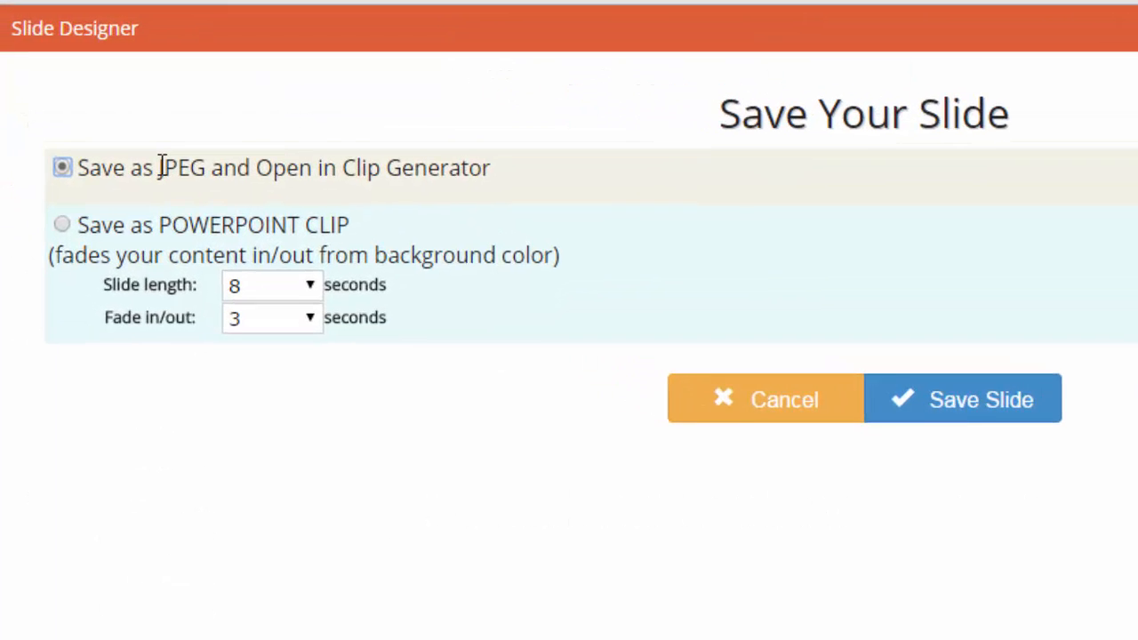
{"action": "left_click_drag", "start_coordinate": [204, 203], "coordinate": [668, 201]}
{"action": "left_click", "coordinate": [658, 211]}
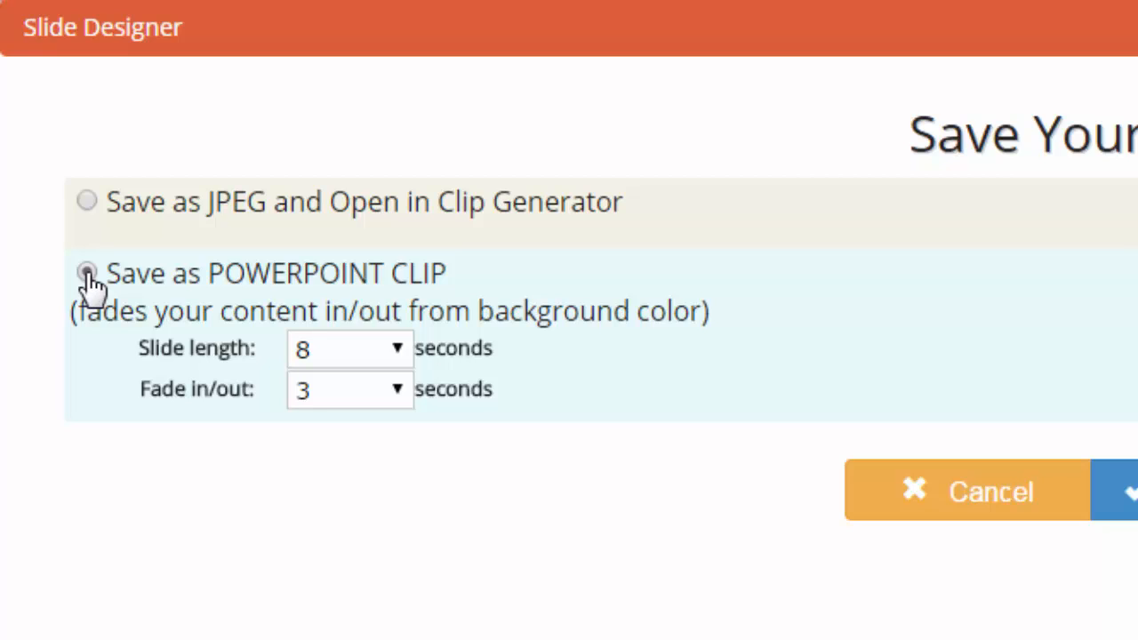
{"action": "left_click", "coordinate": [87, 273]}
{"action": "left_click", "coordinate": [343, 391]}
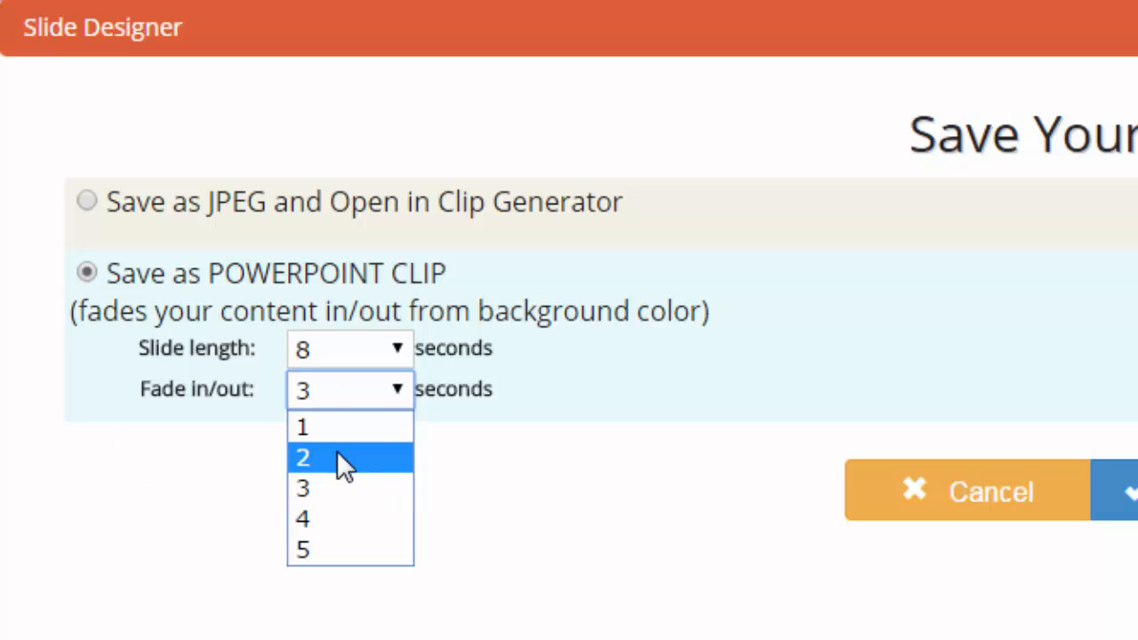
{"action": "left_click", "coordinate": [338, 455]}
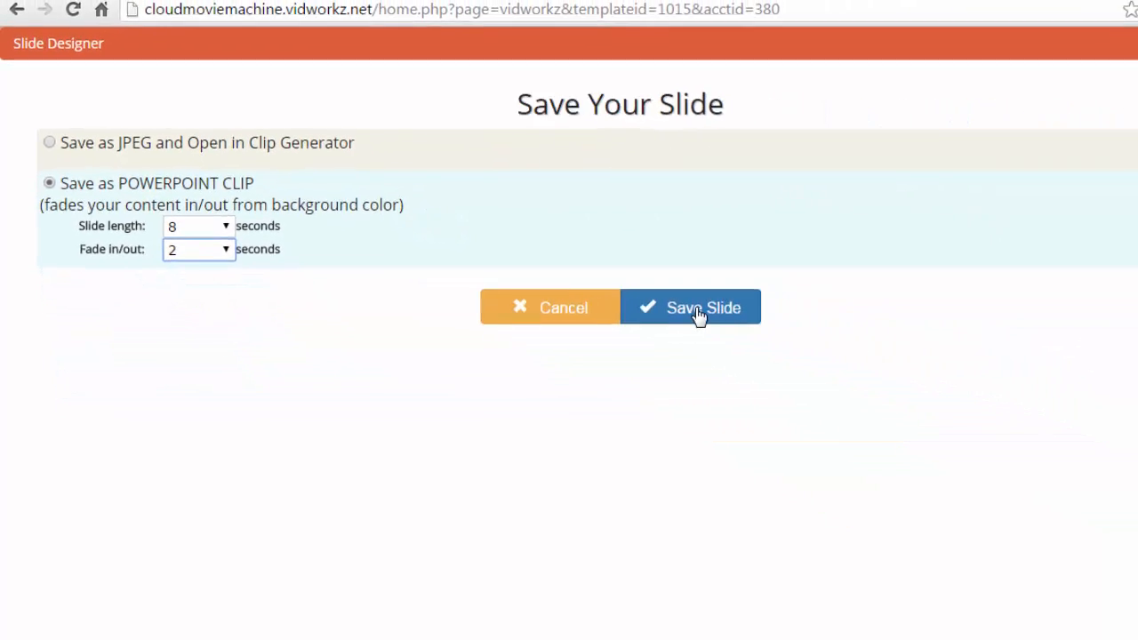
{"action": "left_click", "coordinate": [640, 288]}
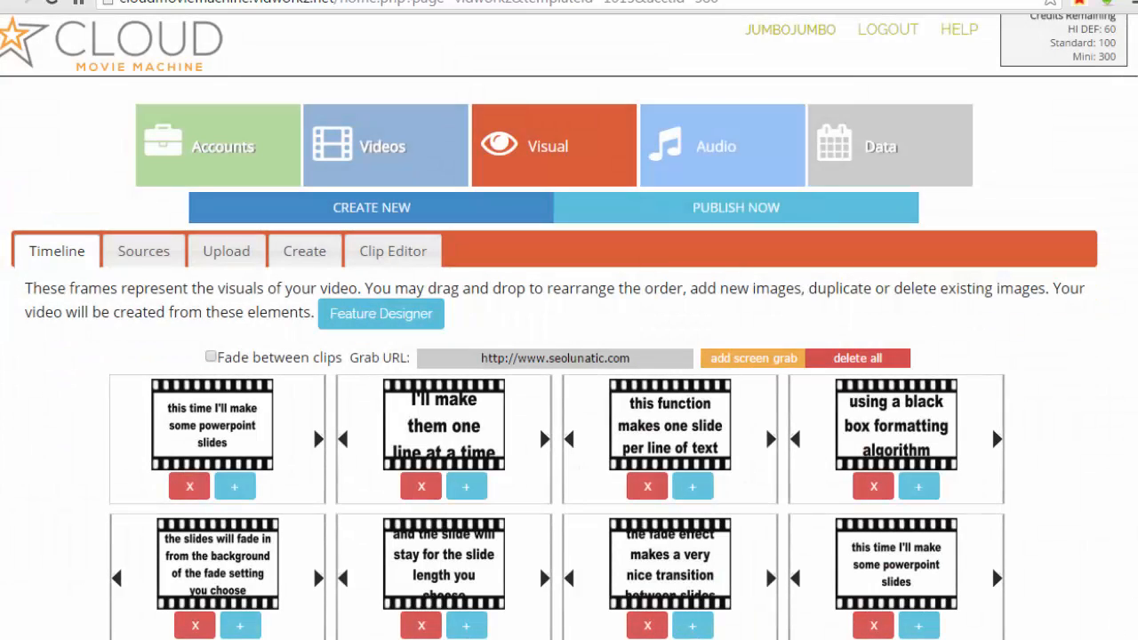
Preview the video to check the Powerpoint Designer text slides, pause playback and close the preview
{"action": "scroll", "coordinate": [916, 435], "scroll_direction": "down", "scroll_amount": 4}
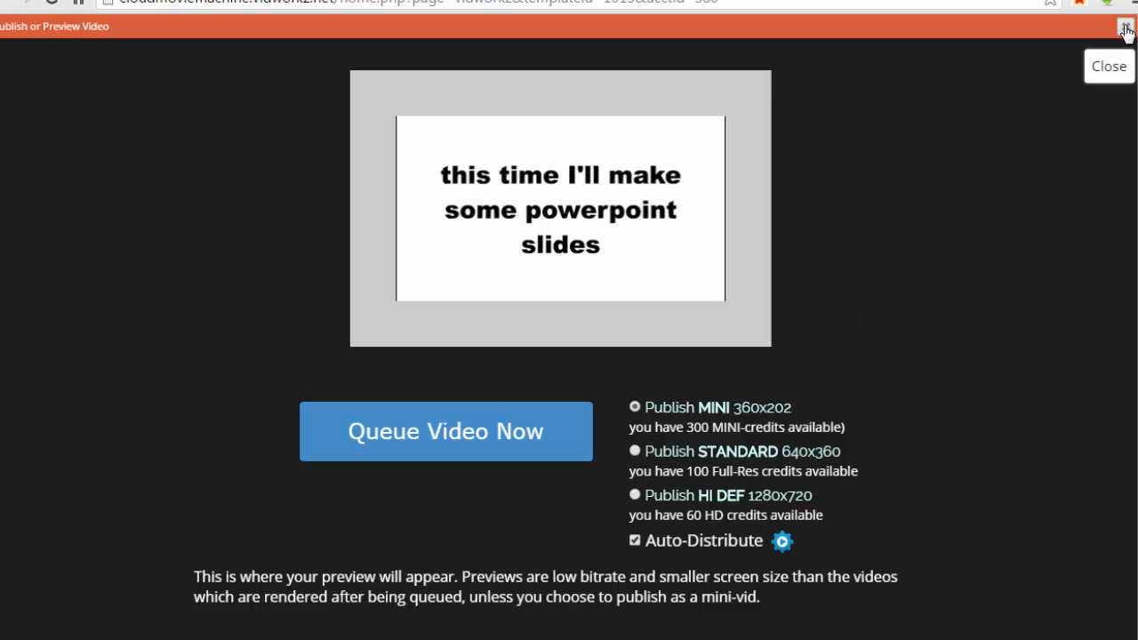
{"action": "left_click", "coordinate": [411, 284]}
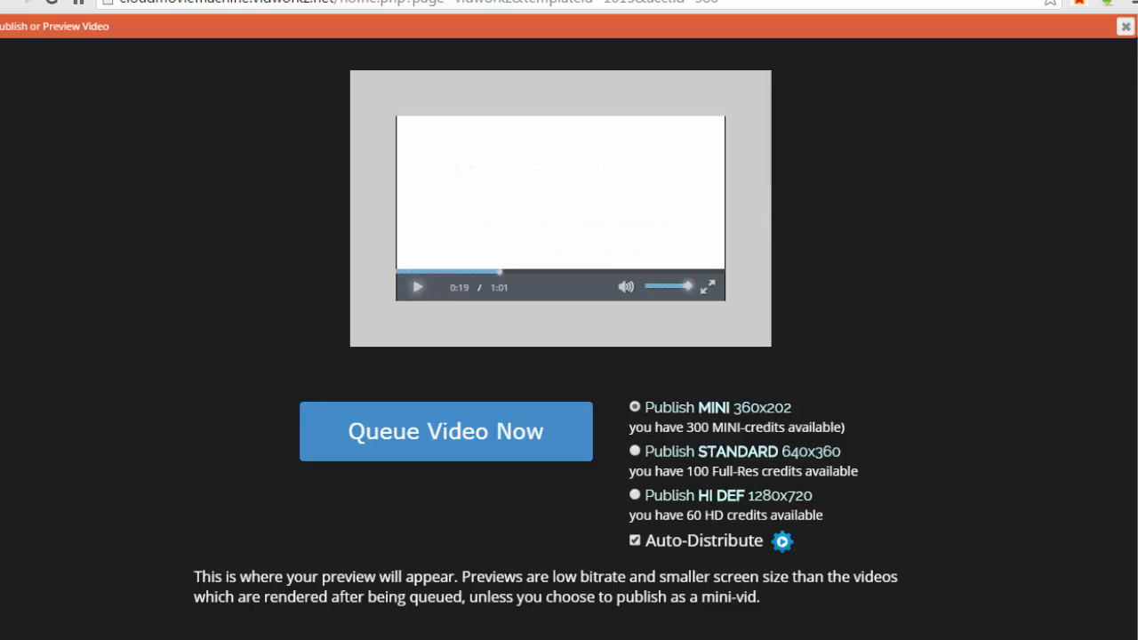
{"action": "left_click", "coordinate": [1125, 26]}
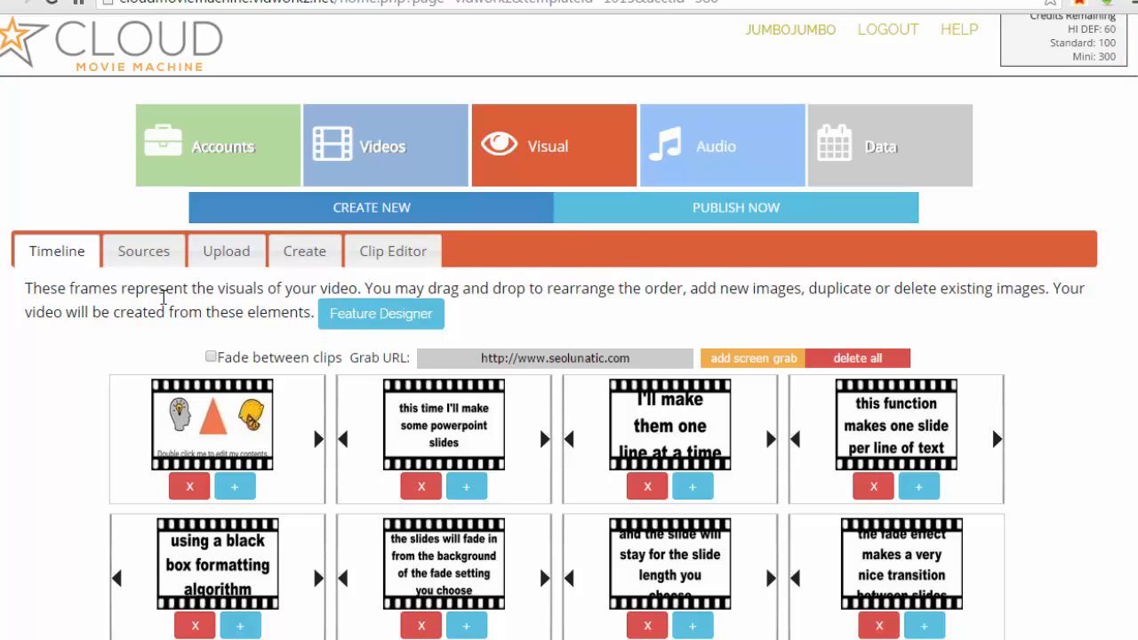
Import the Green Rainbow Waves MP4 into the Clip Editor from the copied video link
{"action": "left_click", "coordinate": [213, 253]}
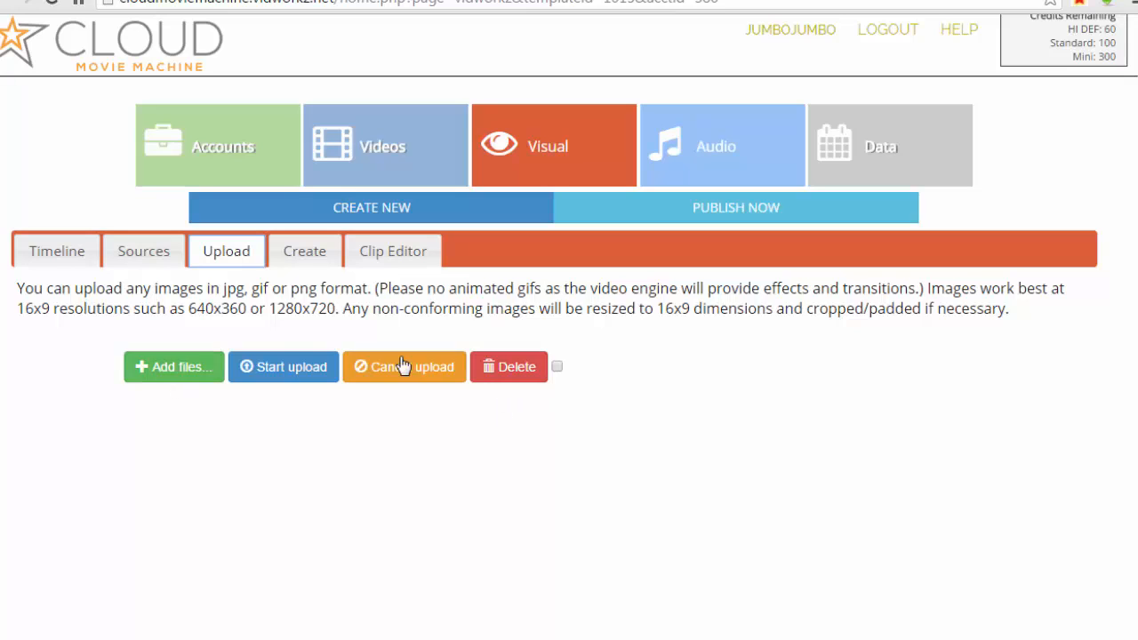
{"action": "left_click", "coordinate": [402, 257]}
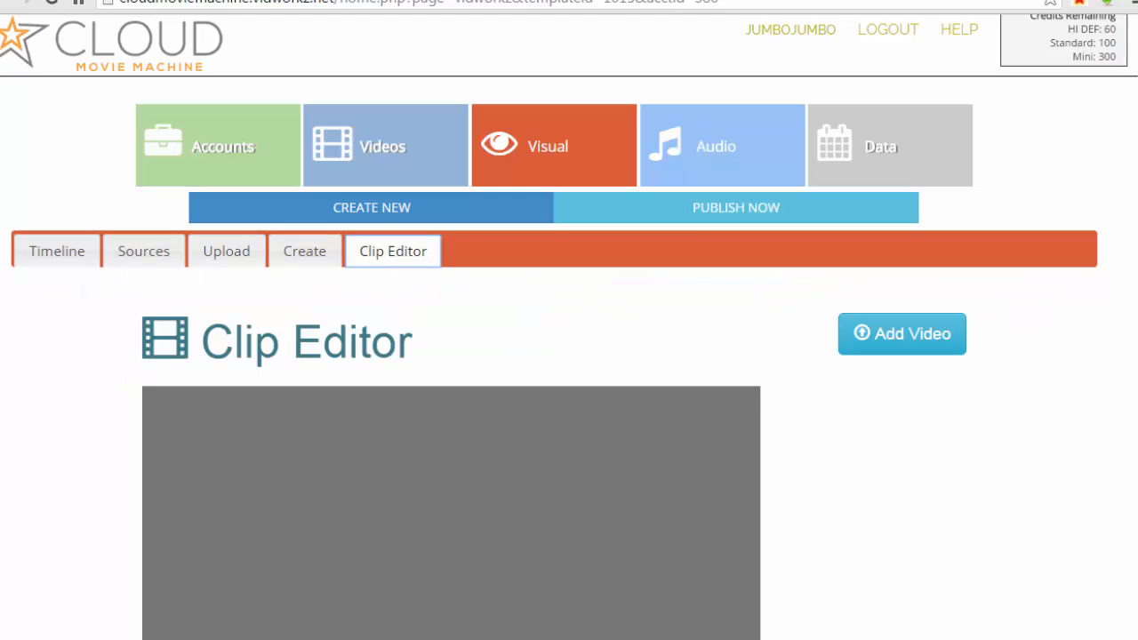
{"action": "scroll", "coordinate": [569, 356], "scroll_direction": "down", "scroll_amount": 3}
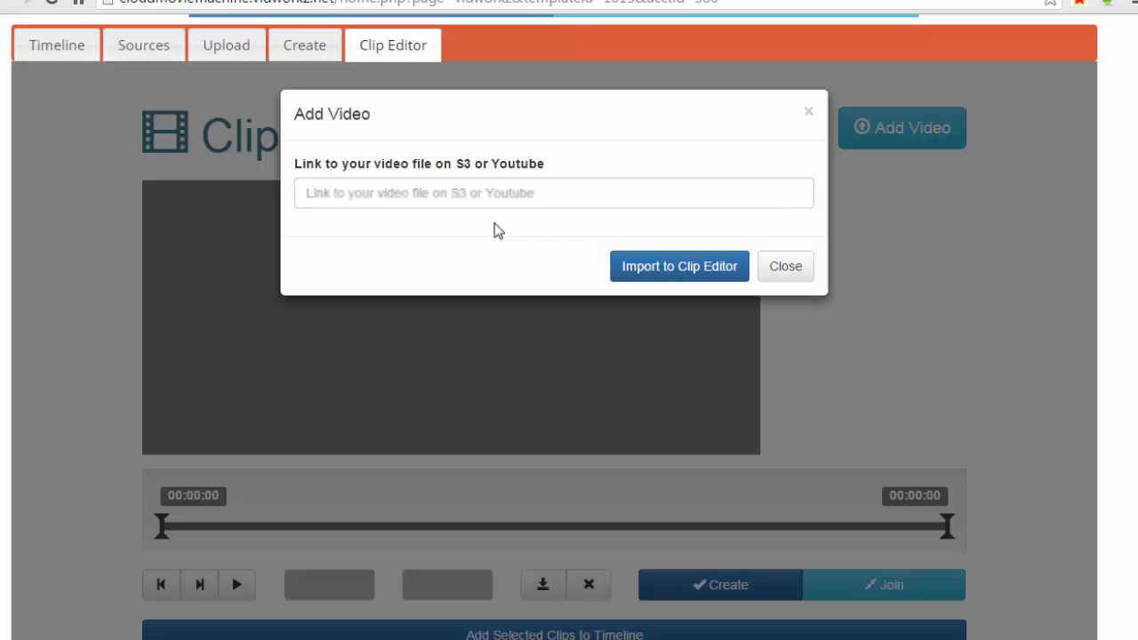
{"action": "left_click", "coordinate": [481, 189]}
{"action": "key", "text": "ctrl+v"}
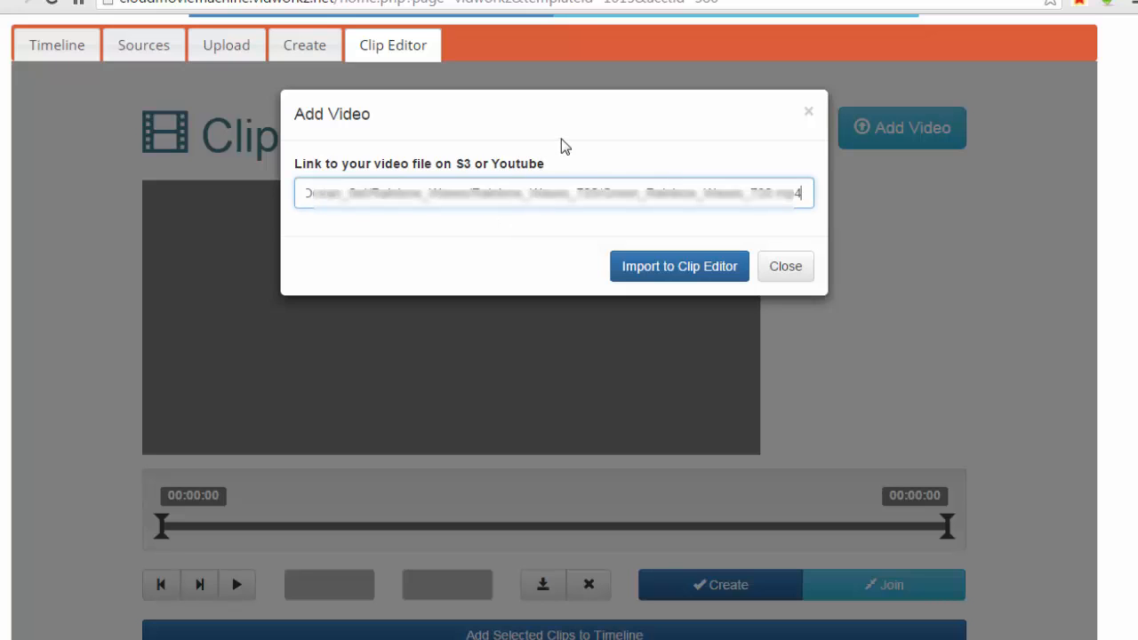
{"action": "left_click", "coordinate": [658, 271]}
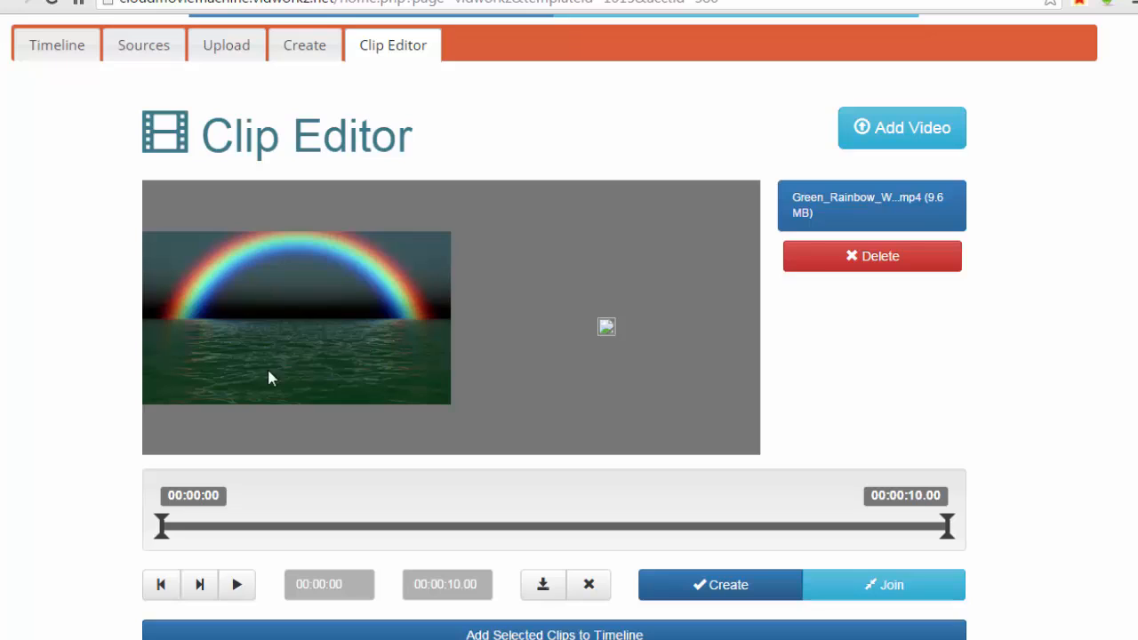
Try out the trim handles, mark the full 00:00:00 to 00:00:10.00 range of the rainbow video as a segment and open the clip creation options
{"action": "left_click_drag", "start_coordinate": [163, 532], "coordinate": [271, 531]}
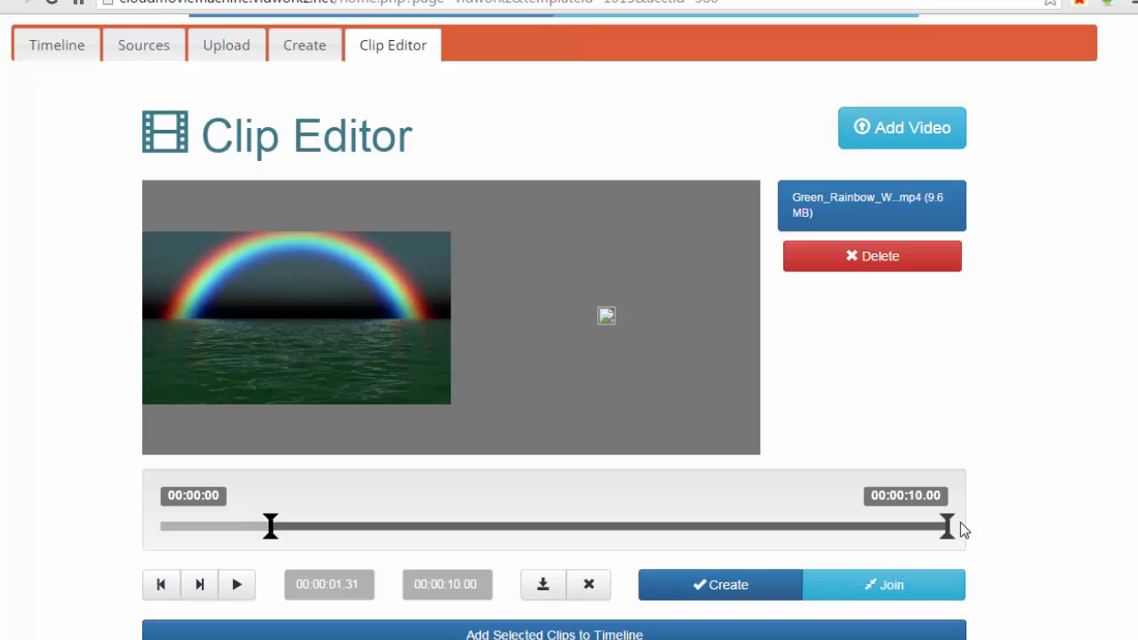
{"action": "left_click_drag", "start_coordinate": [948, 528], "coordinate": [668, 528]}
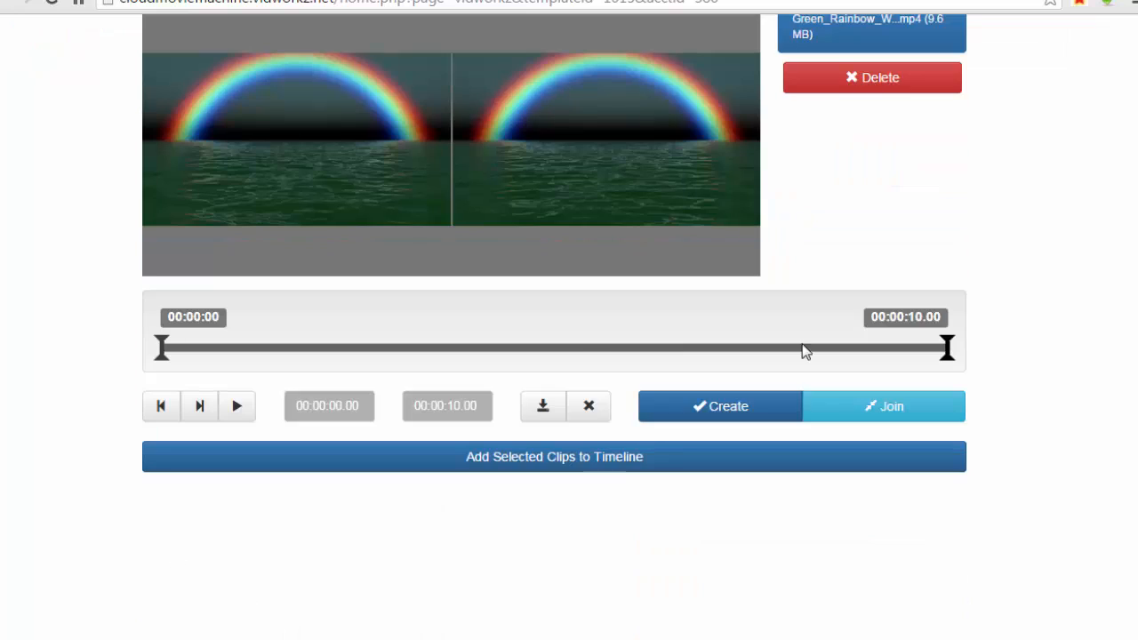
{"action": "left_click", "coordinate": [538, 409]}
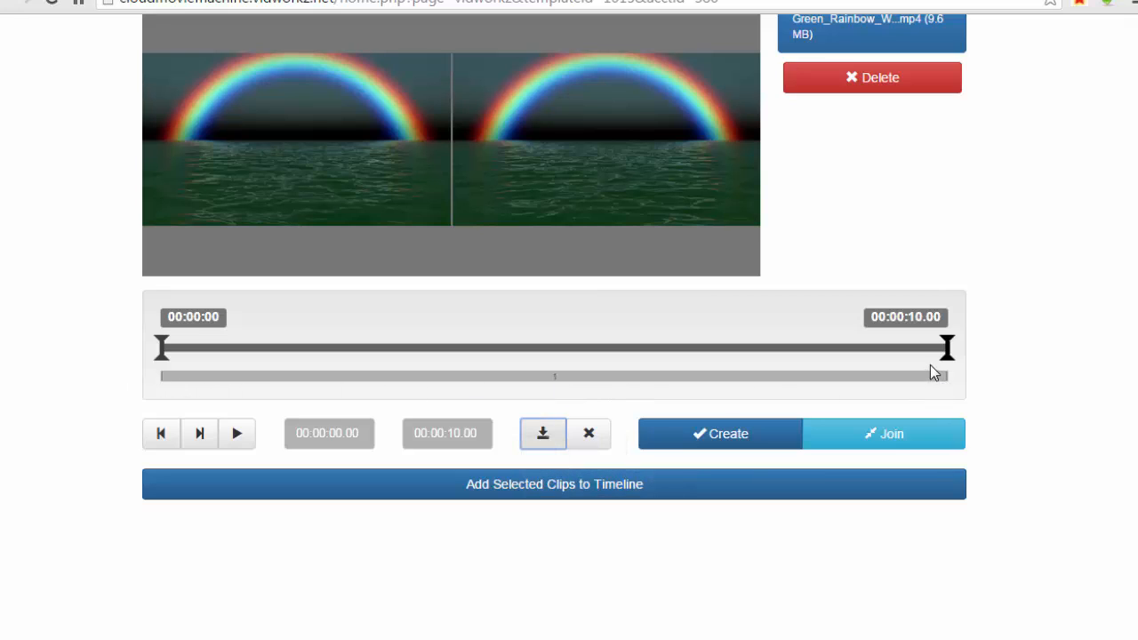
{"action": "left_click", "coordinate": [722, 442]}
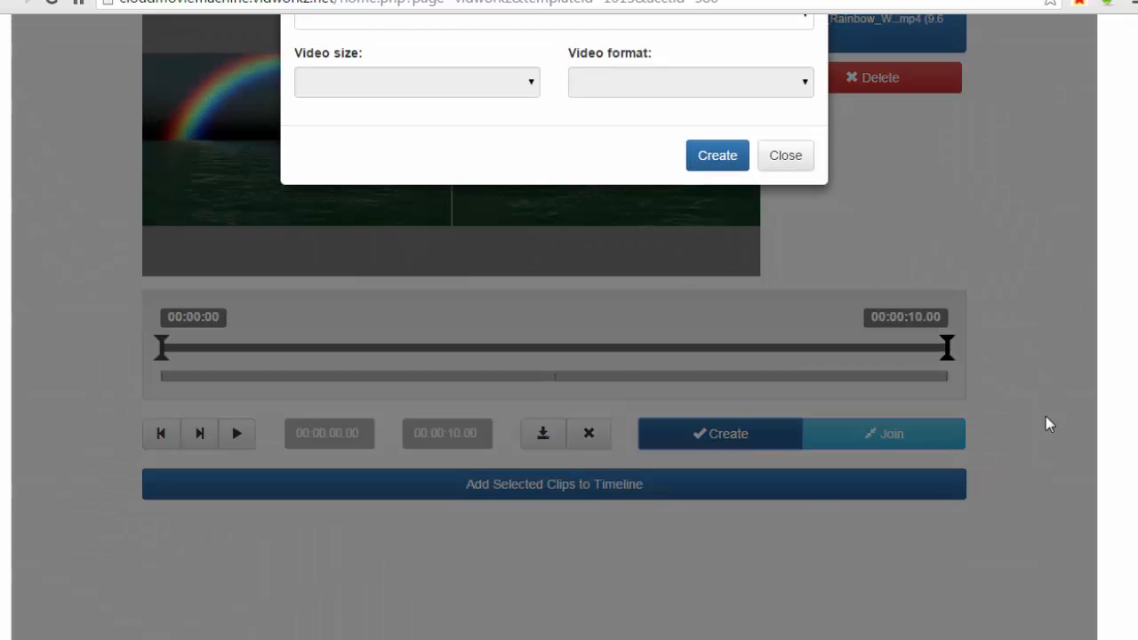
{"action": "scroll", "coordinate": [554, 320], "scroll_direction": "up", "scroll_amount": 2}
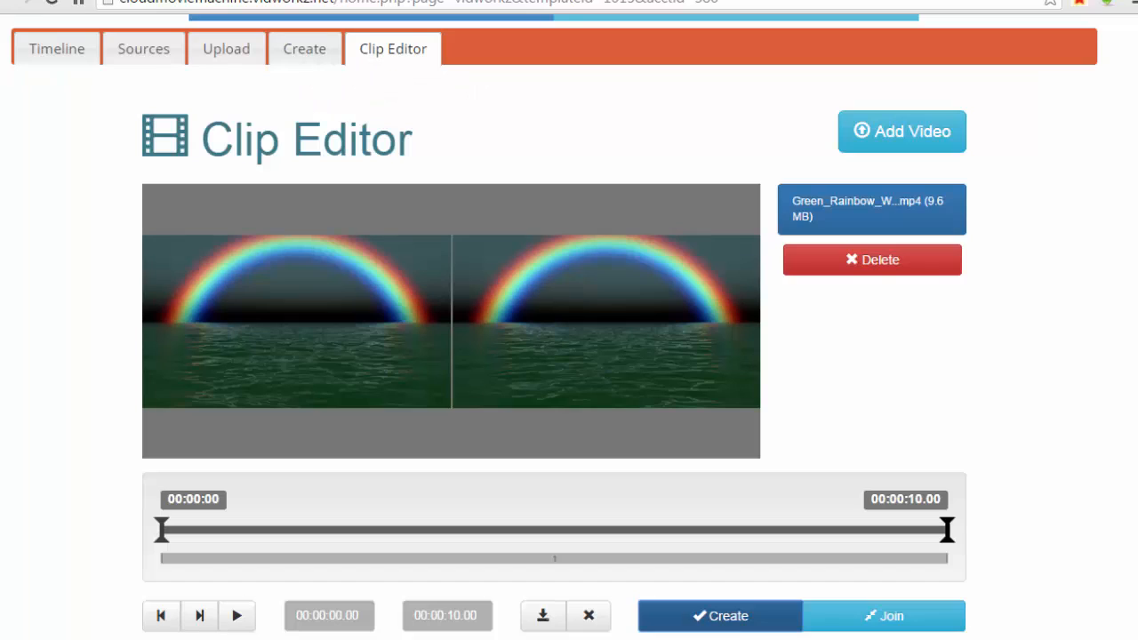
{"action": "scroll", "coordinate": [363, 427], "scroll_direction": "down", "scroll_amount": 3}
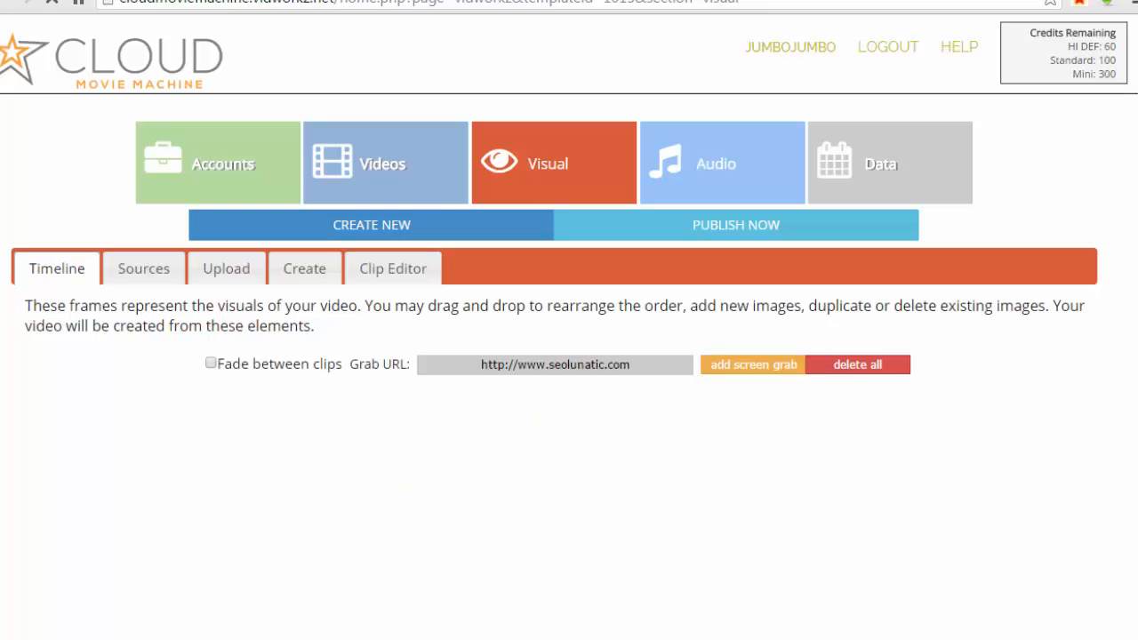
Choose loop-18.mp3 from the Vidworkz music tracks, preview it and save it to the template as the background track
{"action": "scroll", "coordinate": [698, 476], "scroll_direction": "down", "scroll_amount": 2}
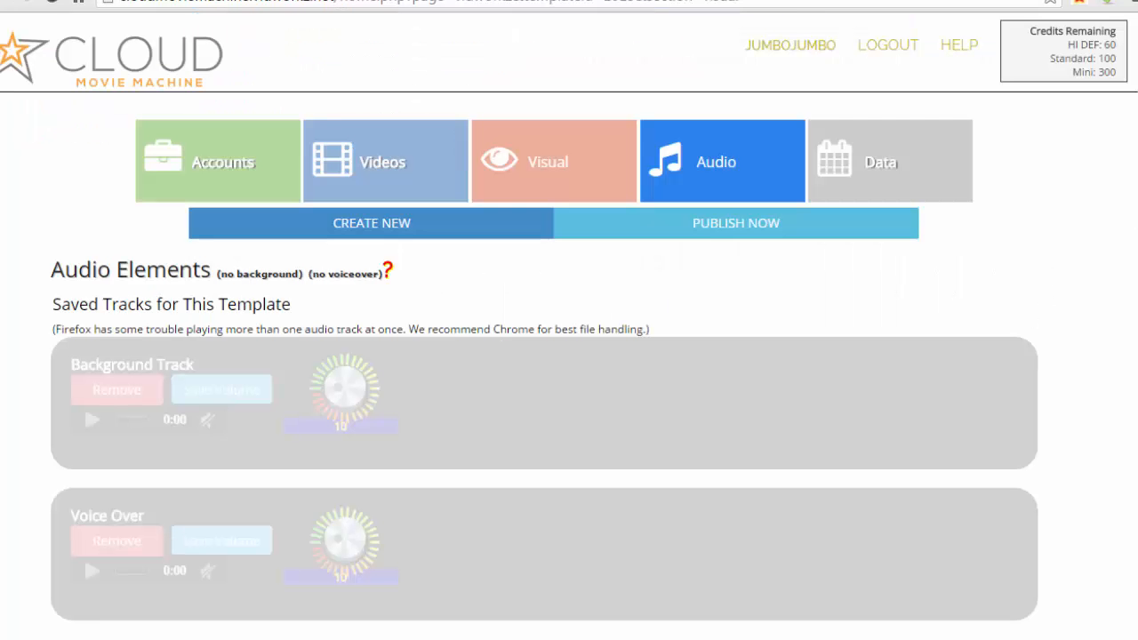
{"action": "scroll", "coordinate": [84, 554], "scroll_direction": "down", "scroll_amount": 1}
{"action": "scroll", "coordinate": [83, 555], "scroll_direction": "down", "scroll_amount": 4}
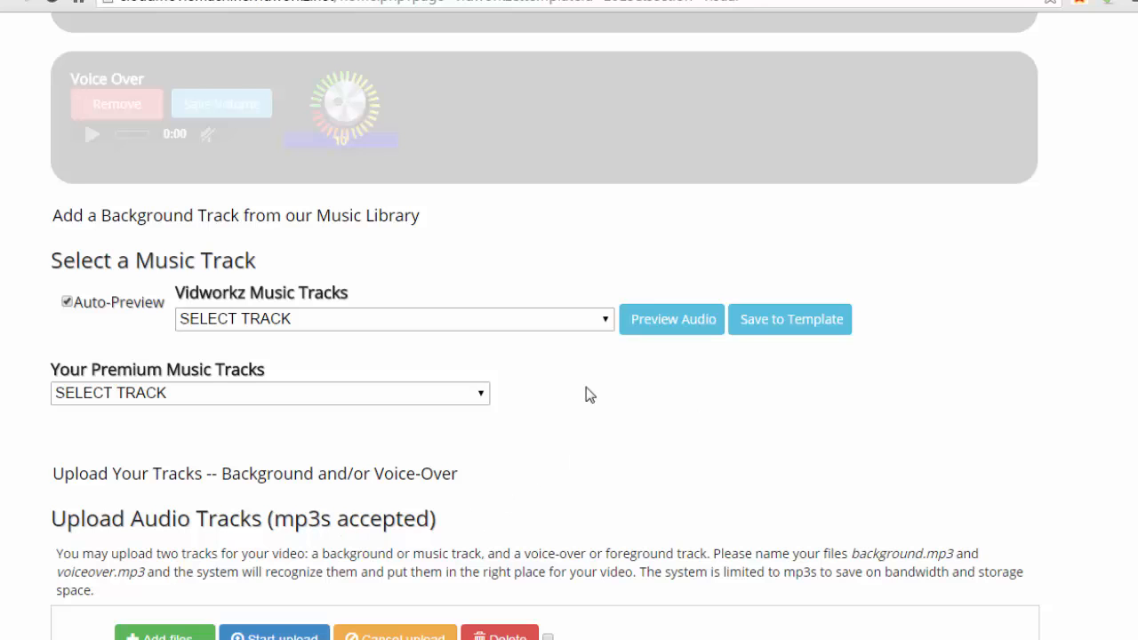
{"action": "left_click", "coordinate": [607, 320]}
{"action": "scroll", "coordinate": [307, 525], "scroll_direction": "down", "scroll_amount": 5}
{"action": "left_click", "coordinate": [307, 526]}
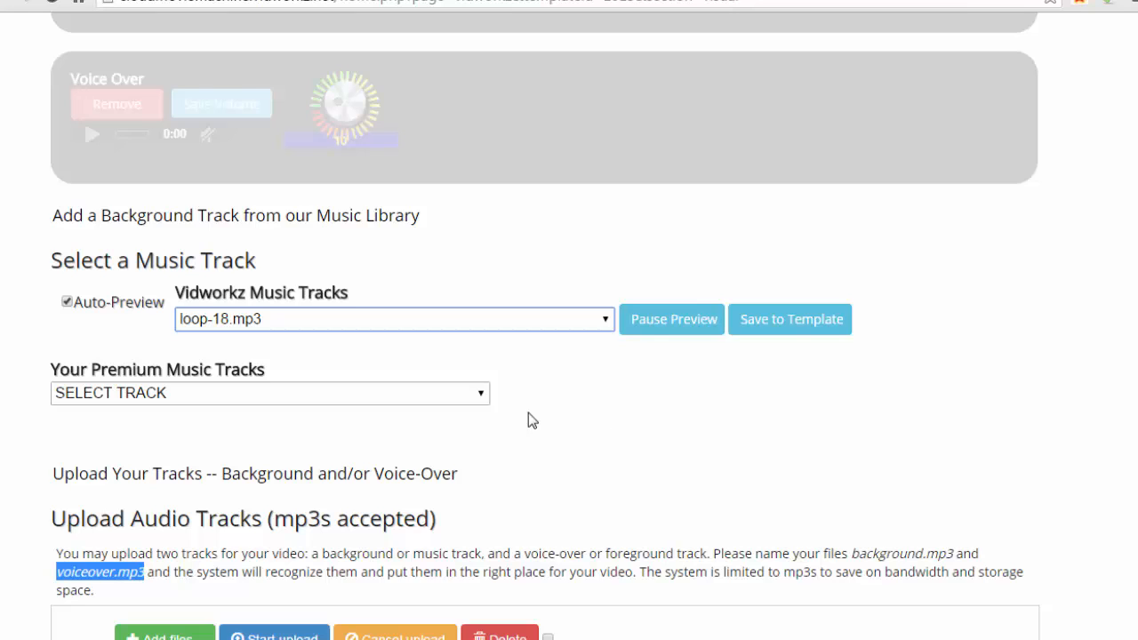
{"action": "left_click", "coordinate": [655, 330]}
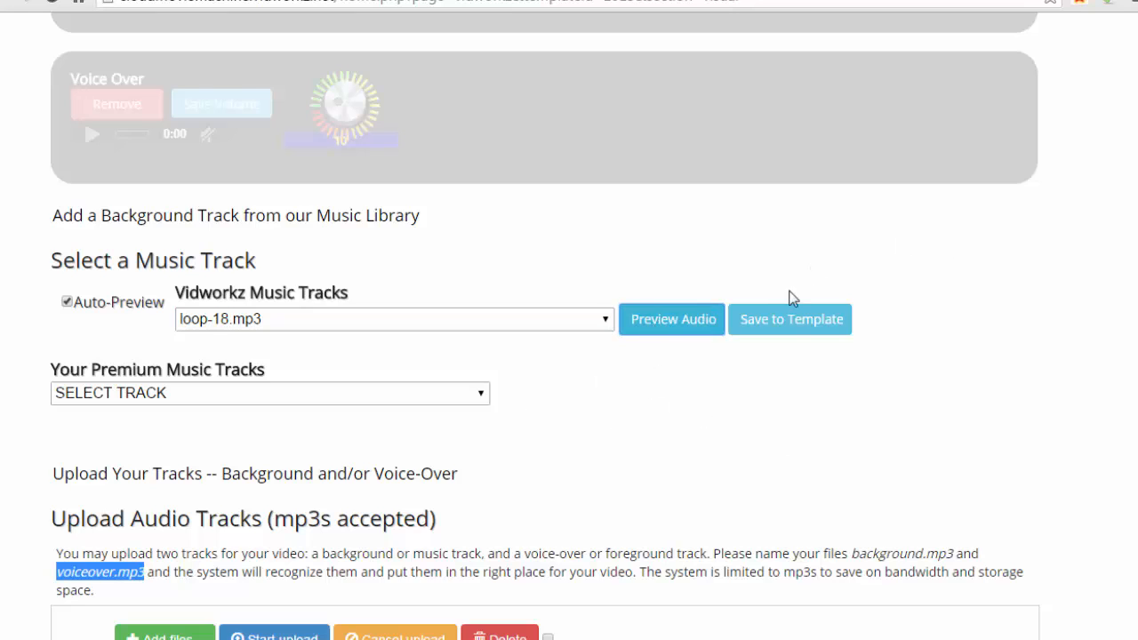
{"action": "left_click", "coordinate": [786, 327]}
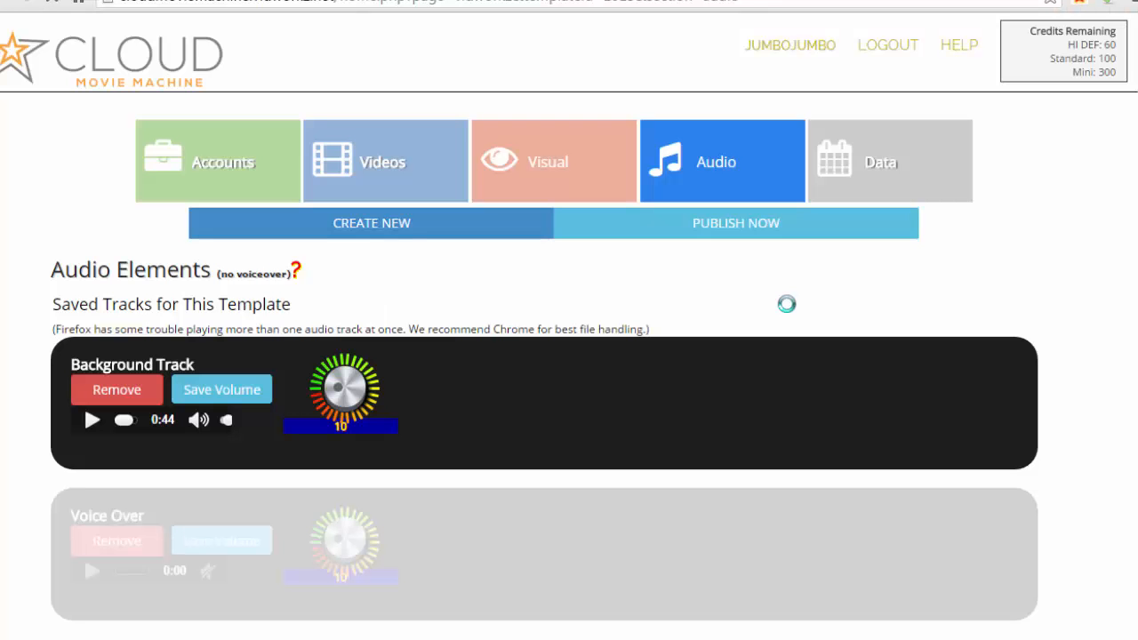
Try turning the background track's volume dial and save its volume
{"action": "scroll", "coordinate": [83, 555], "scroll_direction": "down", "scroll_amount": 4}
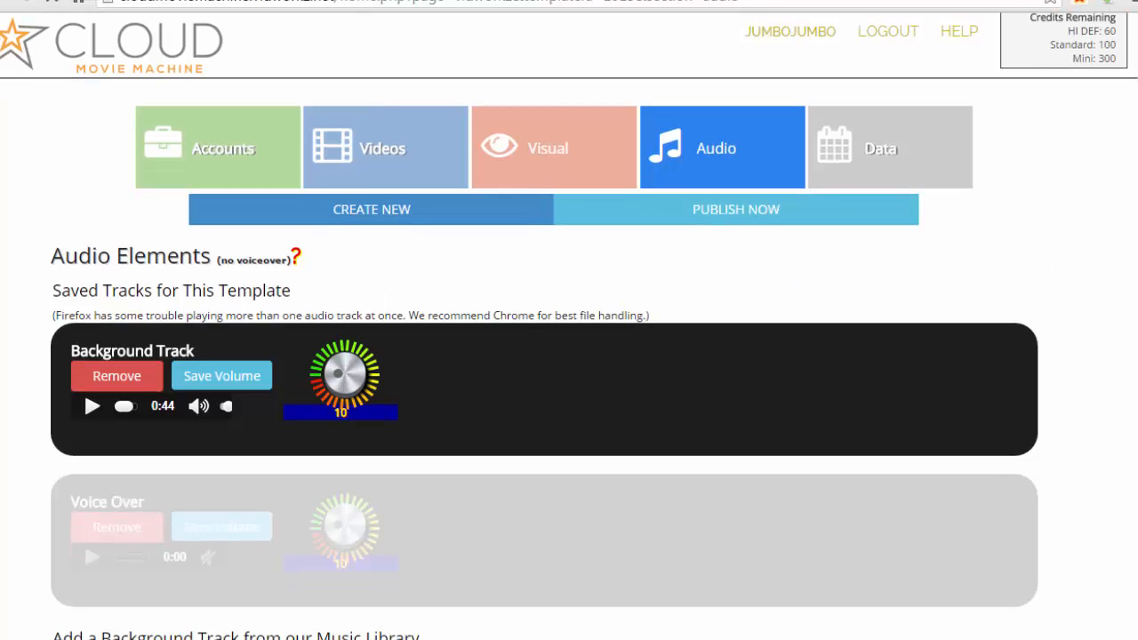
{"action": "scroll", "coordinate": [544, 326], "scroll_direction": "up", "scroll_amount": 1}
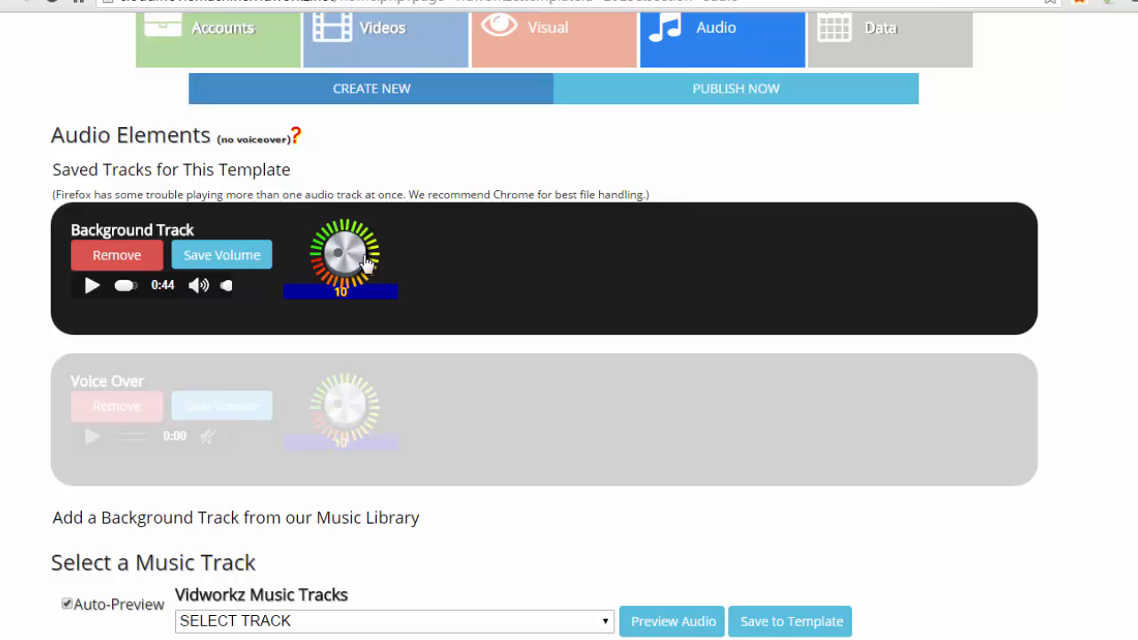
{"action": "left_click_drag", "start_coordinate": [337, 258], "coordinate": [335, 197]}
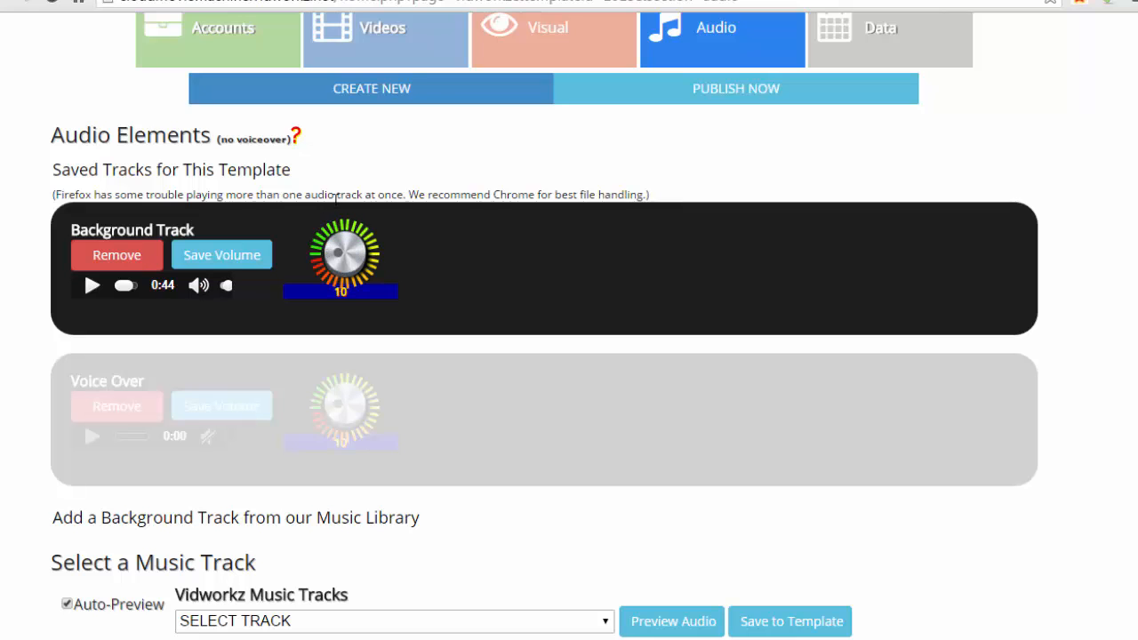
{"action": "left_click", "coordinate": [224, 256]}
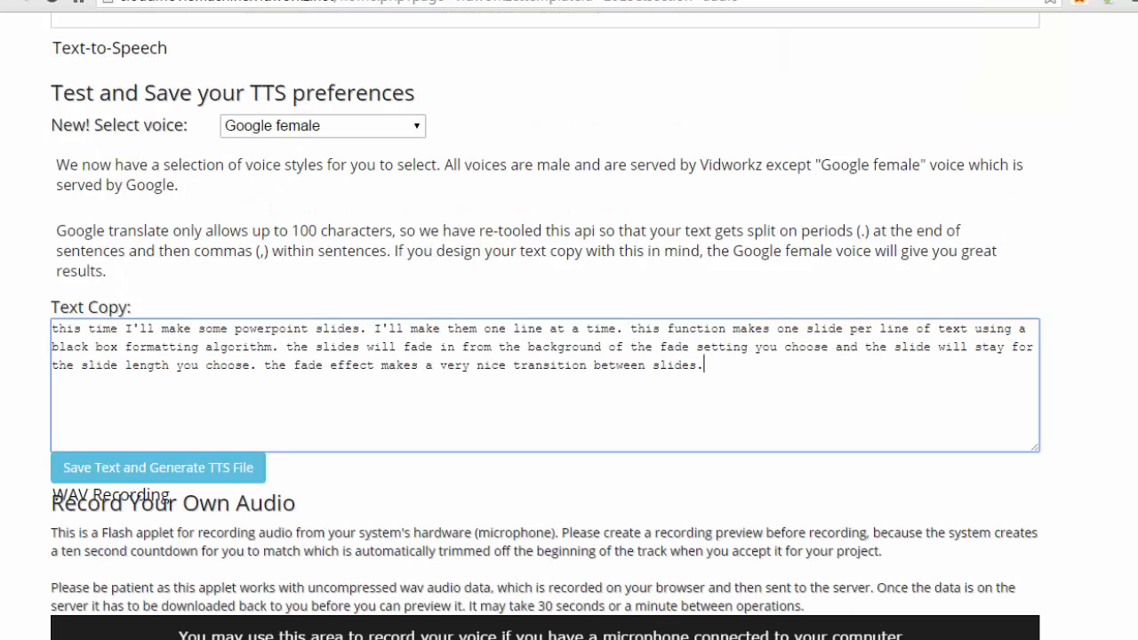
Generate a Google female text-to-speech voice-over from the slide text, add commas for pauses and save the voice-over to the template
{"action": "scroll", "coordinate": [545, 334], "scroll_direction": "up", "scroll_amount": 1}
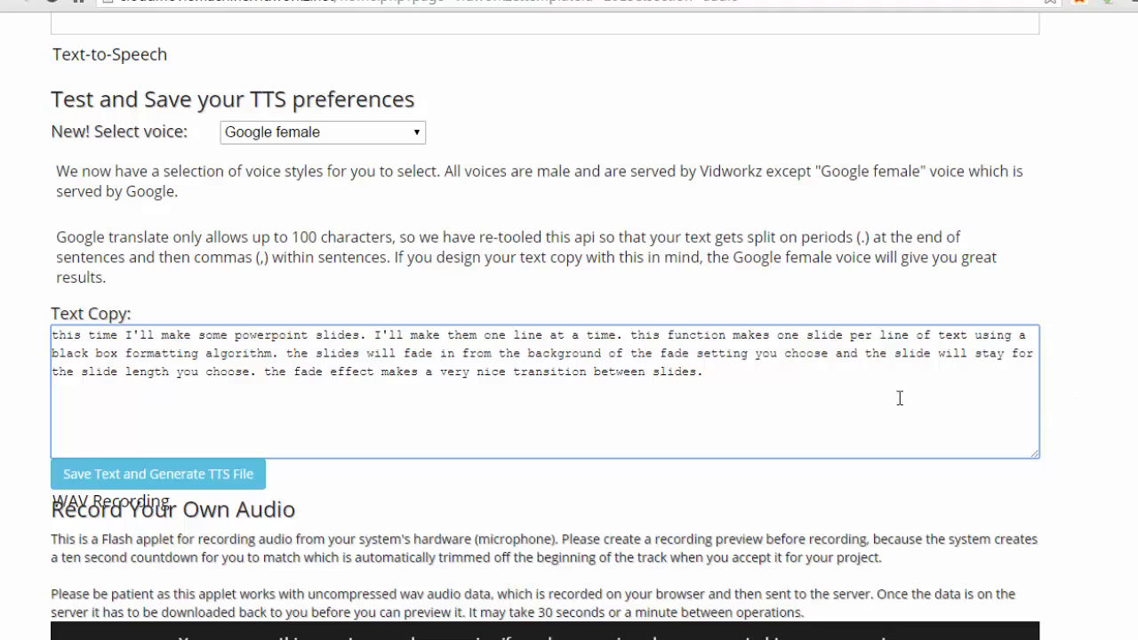
{"action": "left_click", "coordinate": [143, 480]}
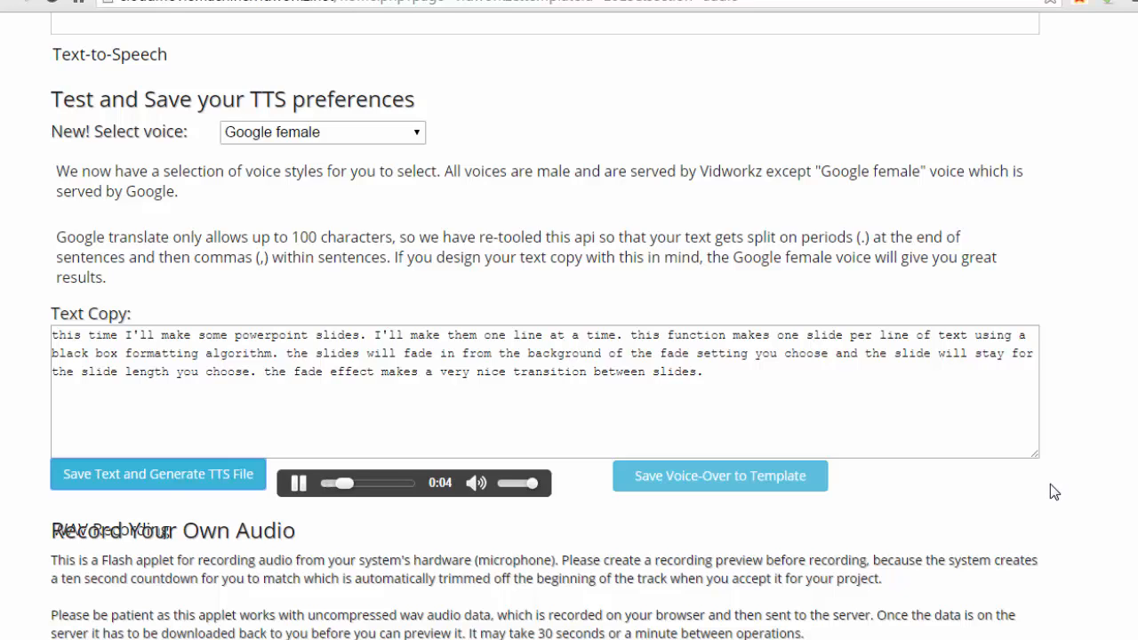
{"action": "left_click_drag", "start_coordinate": [1035, 455], "coordinate": [1046, 429]}
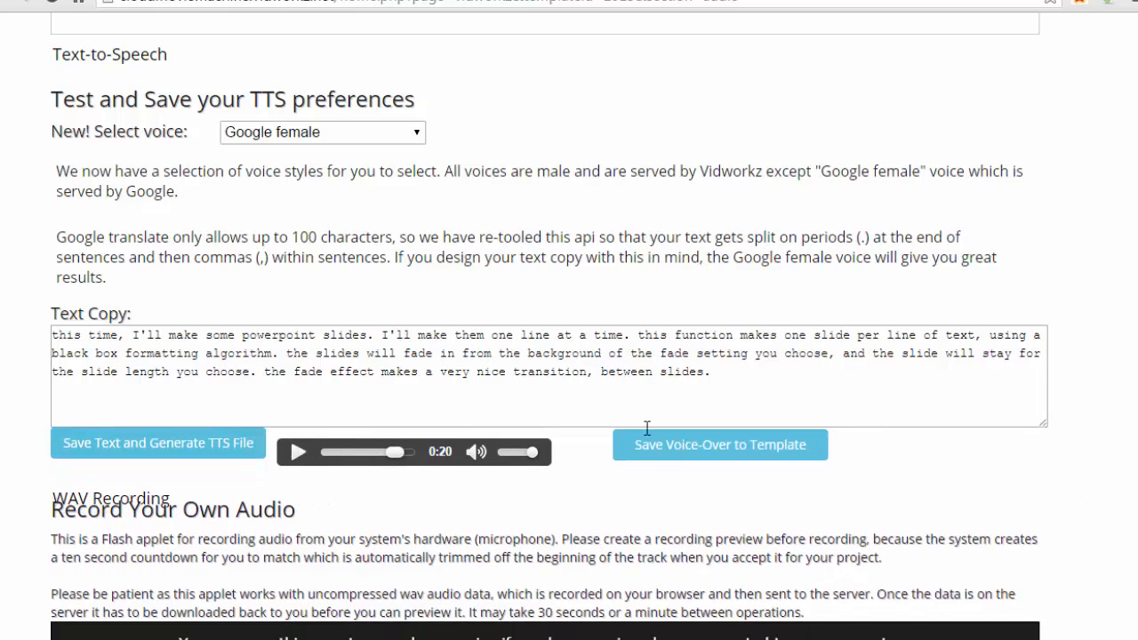
{"action": "left_click", "coordinate": [710, 451]}
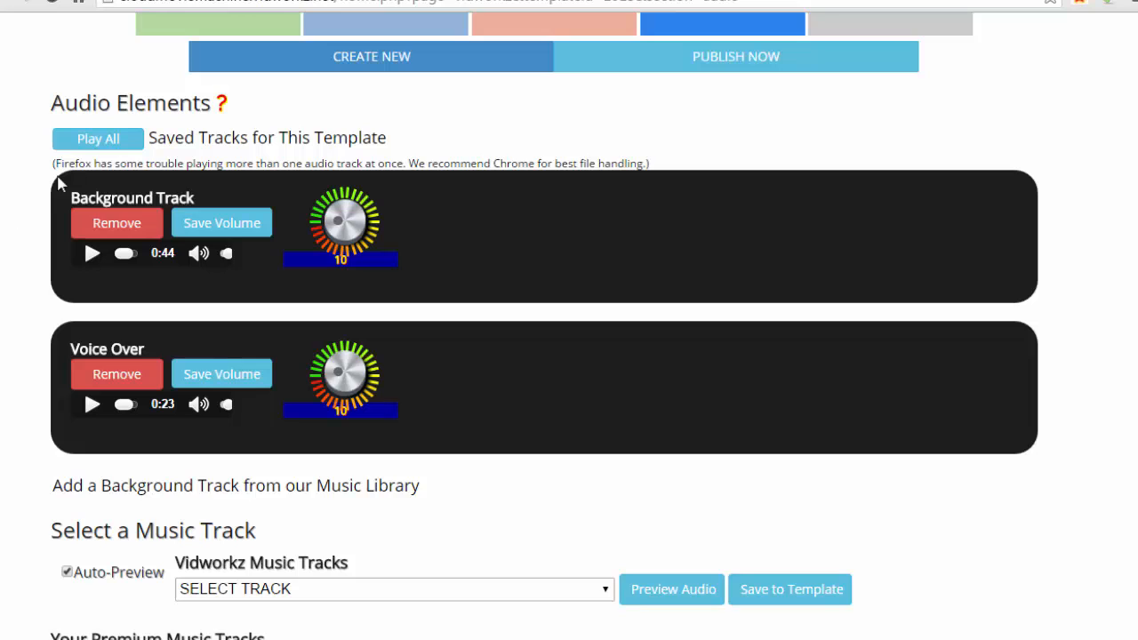
Play the background and voice-over tracks together, set the background volume to 2, stop playback and save the volume
{"action": "left_click", "coordinate": [100, 140]}
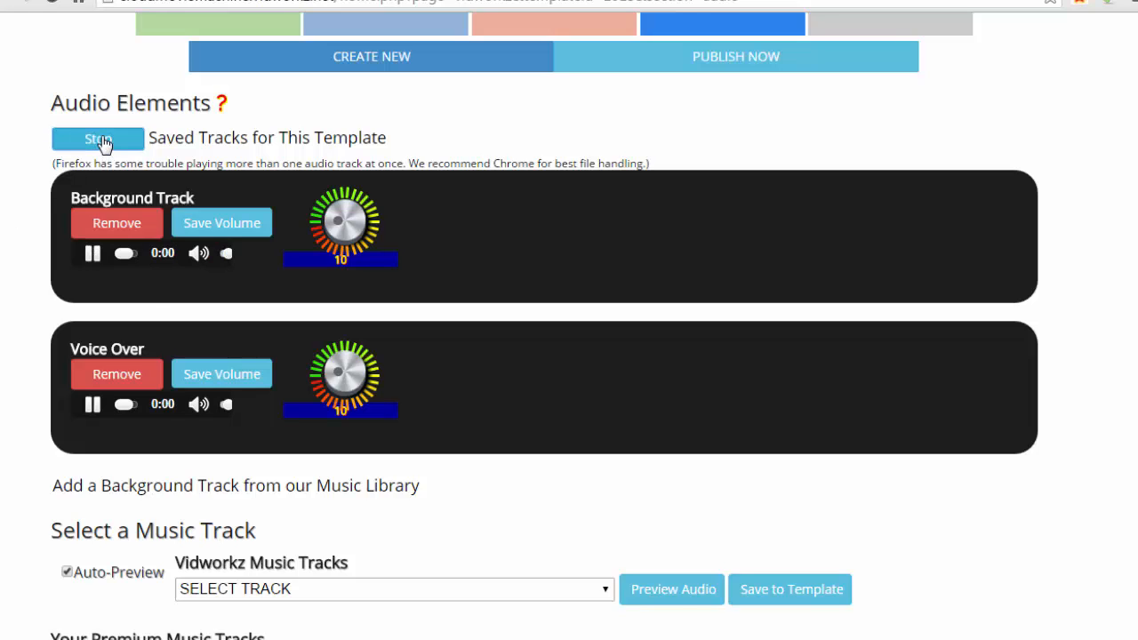
{"action": "left_click", "coordinate": [343, 224]}
{"action": "left_click_drag", "start_coordinate": [339, 218], "coordinate": [339, 217]}
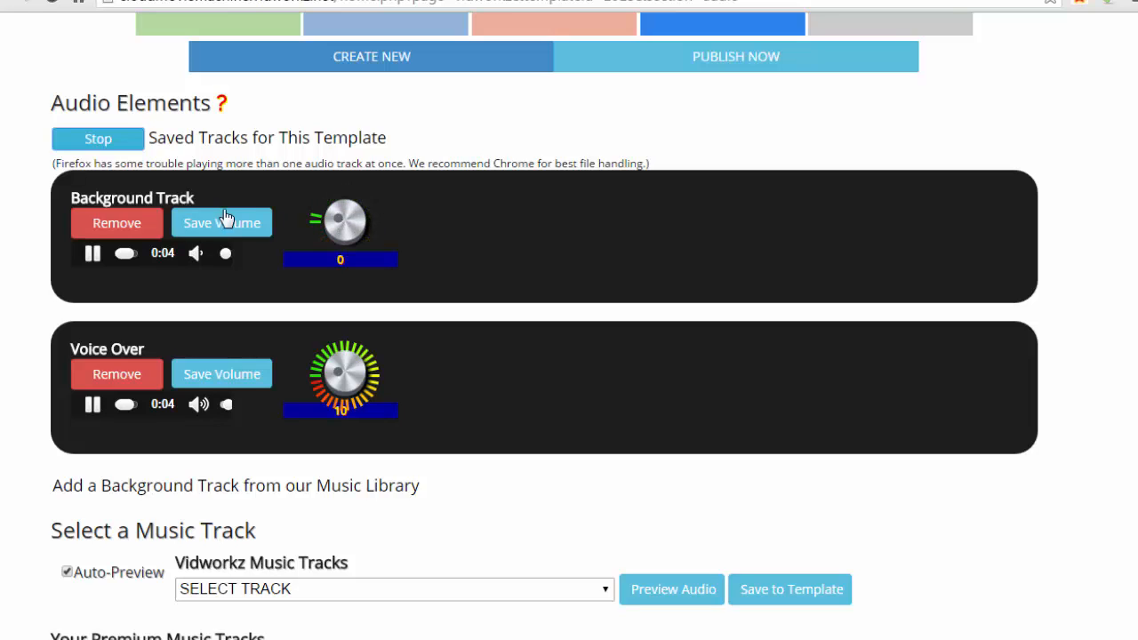
{"action": "left_click", "coordinate": [96, 145]}
{"action": "left_click", "coordinate": [96, 142]}
{"action": "mouse_move", "coordinate": [345, 223]}
{"action": "left_mouse_down"}
{"action": "mouse_move", "coordinate": [371, 221]}
{"action": "mouse_move", "coordinate": [364, 256]}
{"action": "mouse_move", "coordinate": [360, 225]}
{"action": "mouse_move", "coordinate": [374, 222]}
{"action": "mouse_move", "coordinate": [372, 234]}
{"action": "mouse_move", "coordinate": [344, 219]}
{"action": "left_mouse_up"}
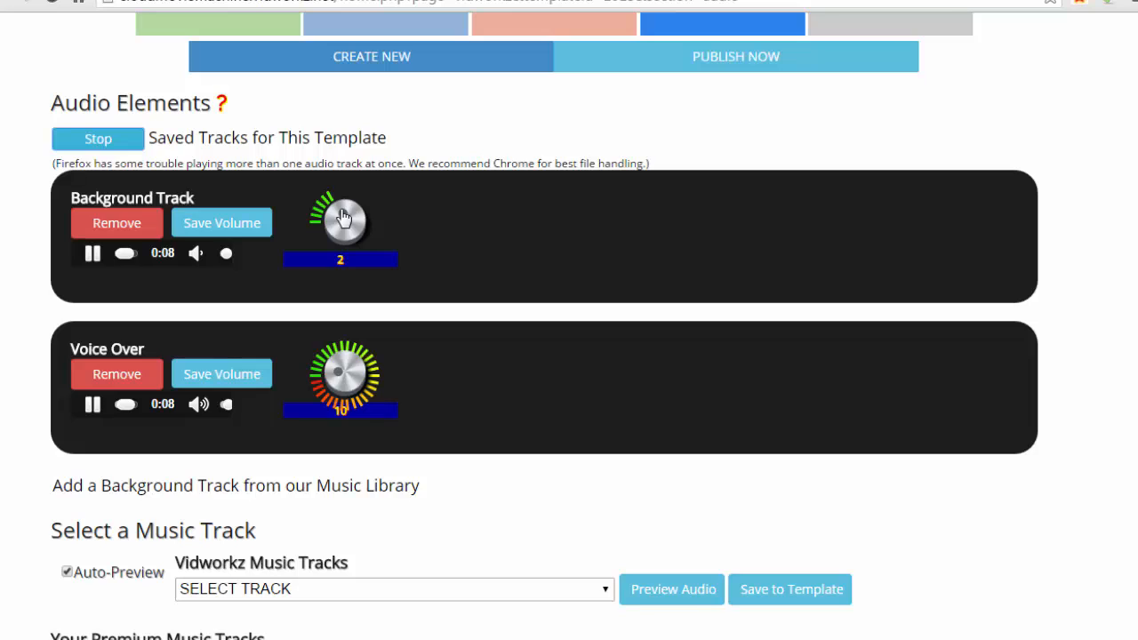
{"action": "left_click", "coordinate": [106, 141]}
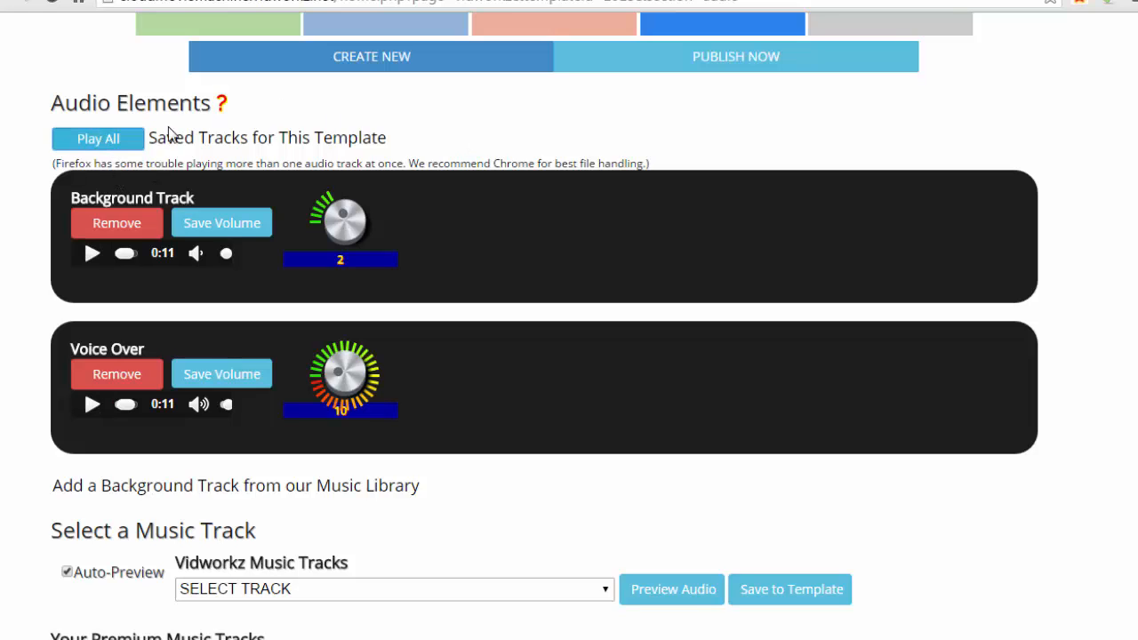
{"action": "left_click", "coordinate": [213, 226]}
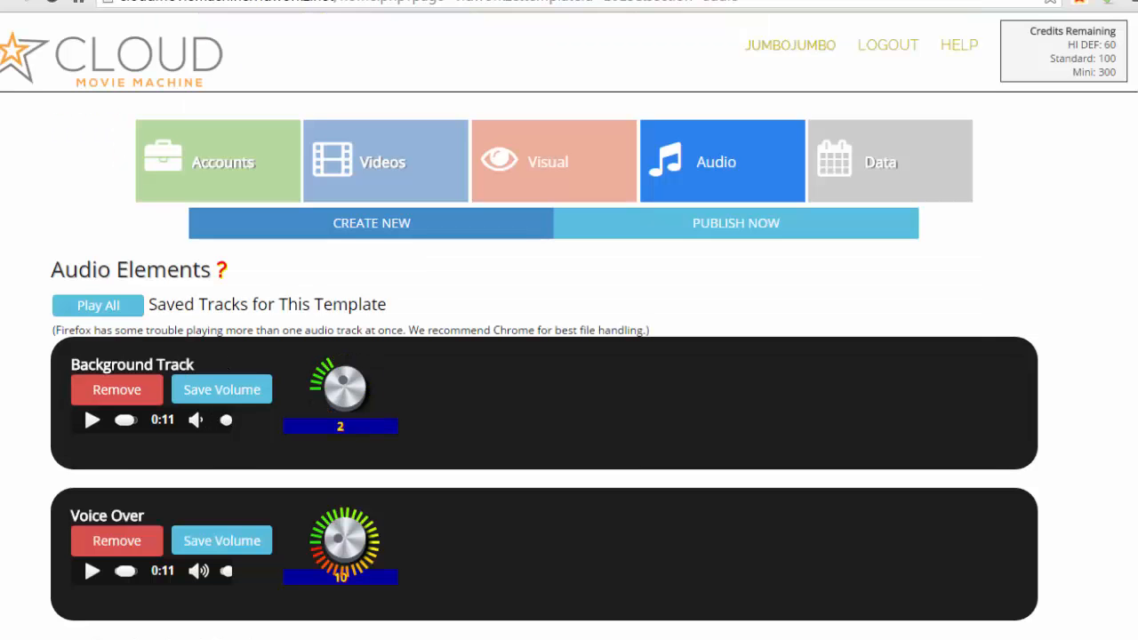
Record a microphone voice-over in sync with the recording preview, play it back and save the recording to the template
{"action": "scroll", "coordinate": [569, 320], "scroll_direction": "down", "scroll_amount": 8}
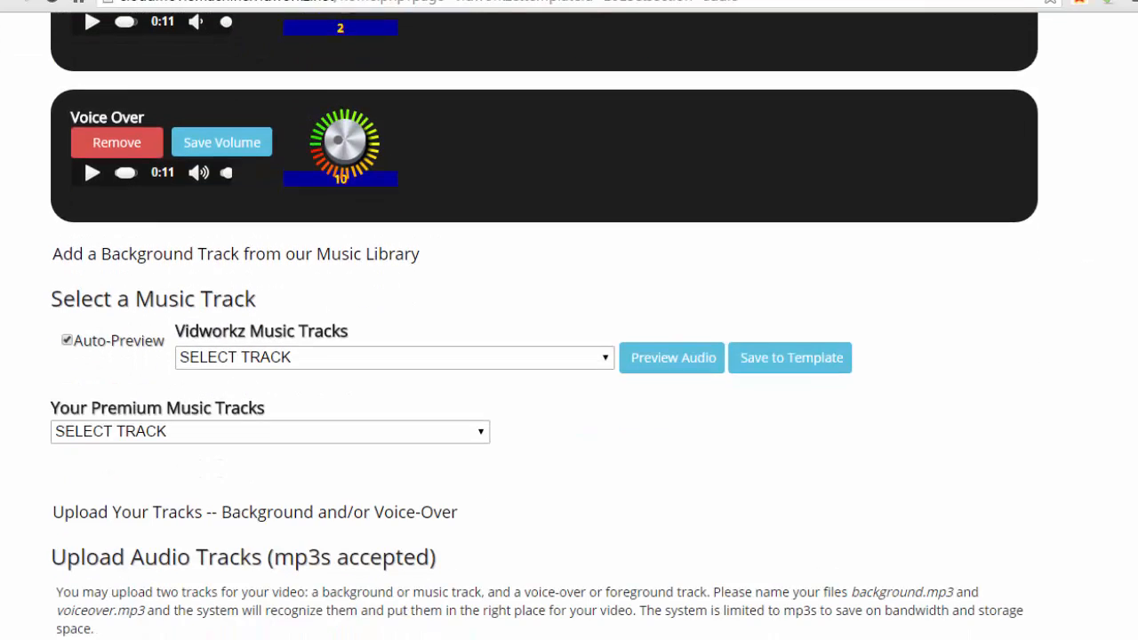
{"action": "scroll", "coordinate": [569, 320], "scroll_direction": "down", "scroll_amount": 7}
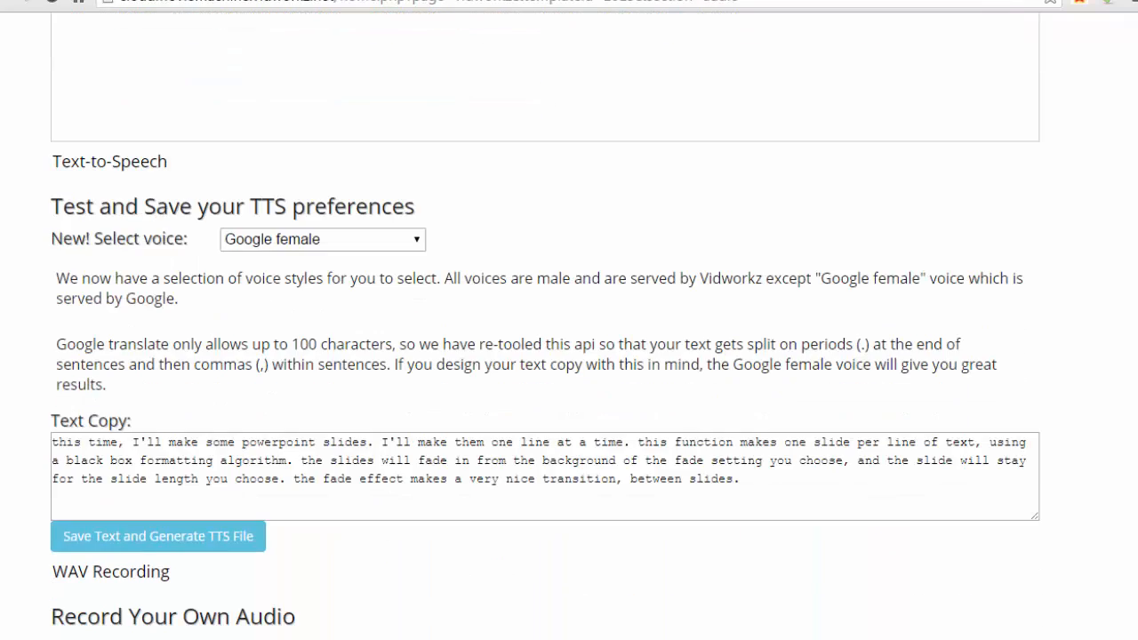
{"action": "scroll", "coordinate": [568, 320], "scroll_direction": "down", "scroll_amount": 4}
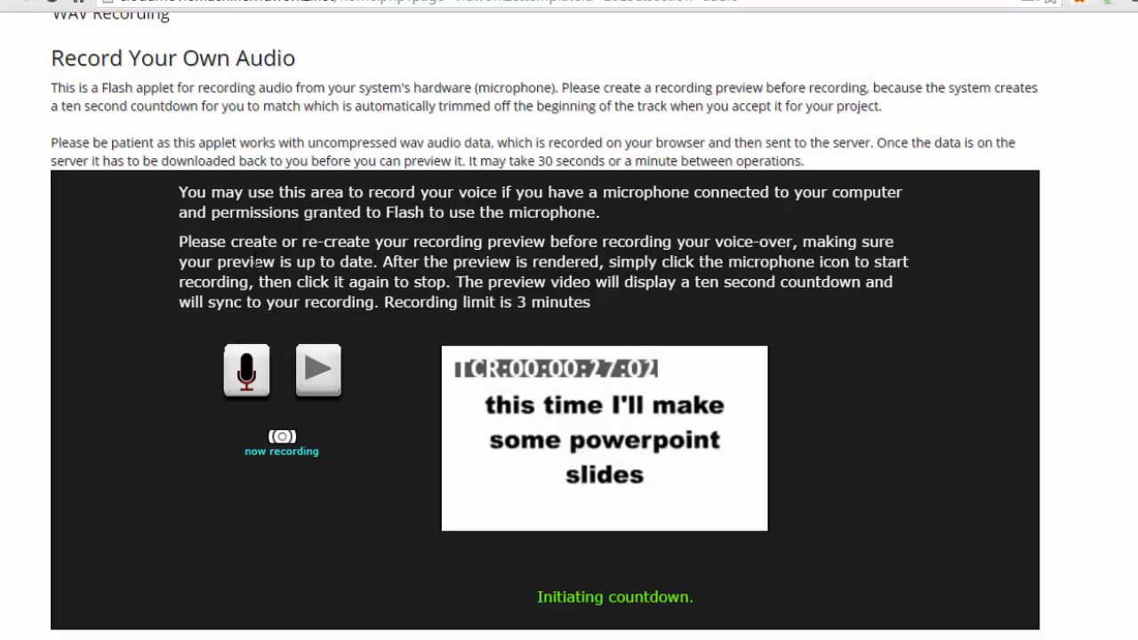
{"action": "left_click", "coordinate": [247, 370]}
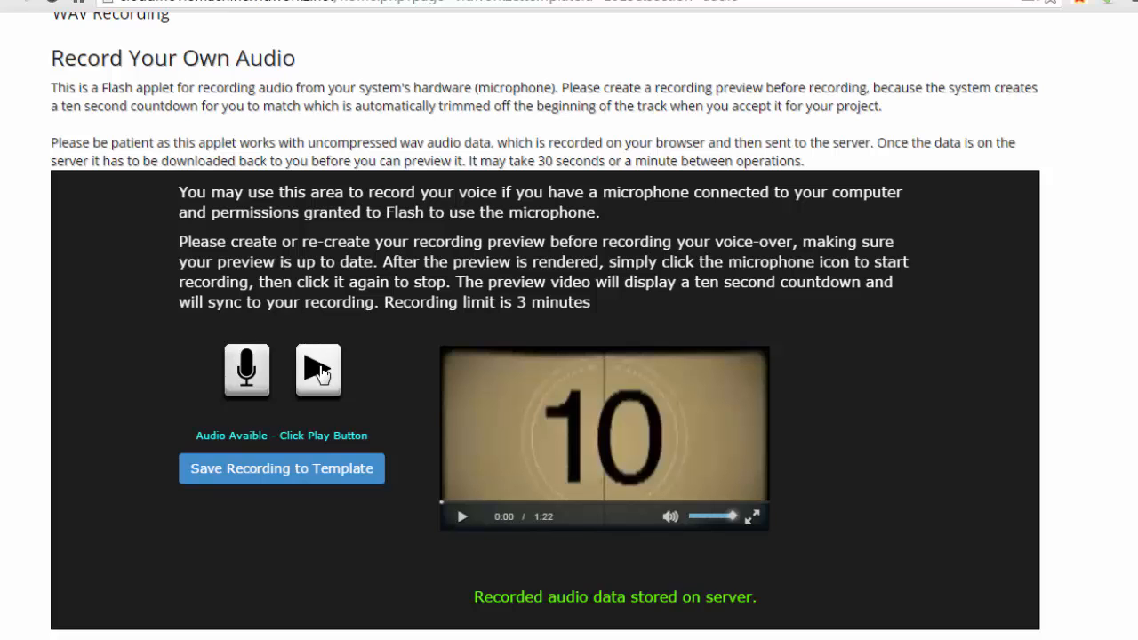
{"action": "left_click", "coordinate": [319, 370]}
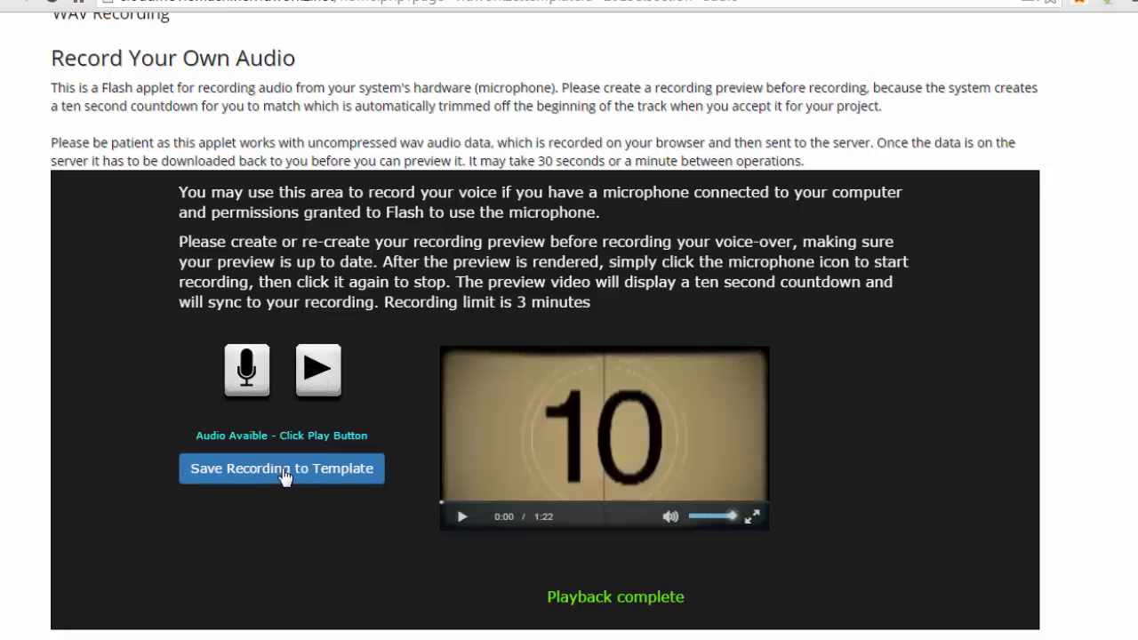
{"action": "left_click", "coordinate": [284, 468]}
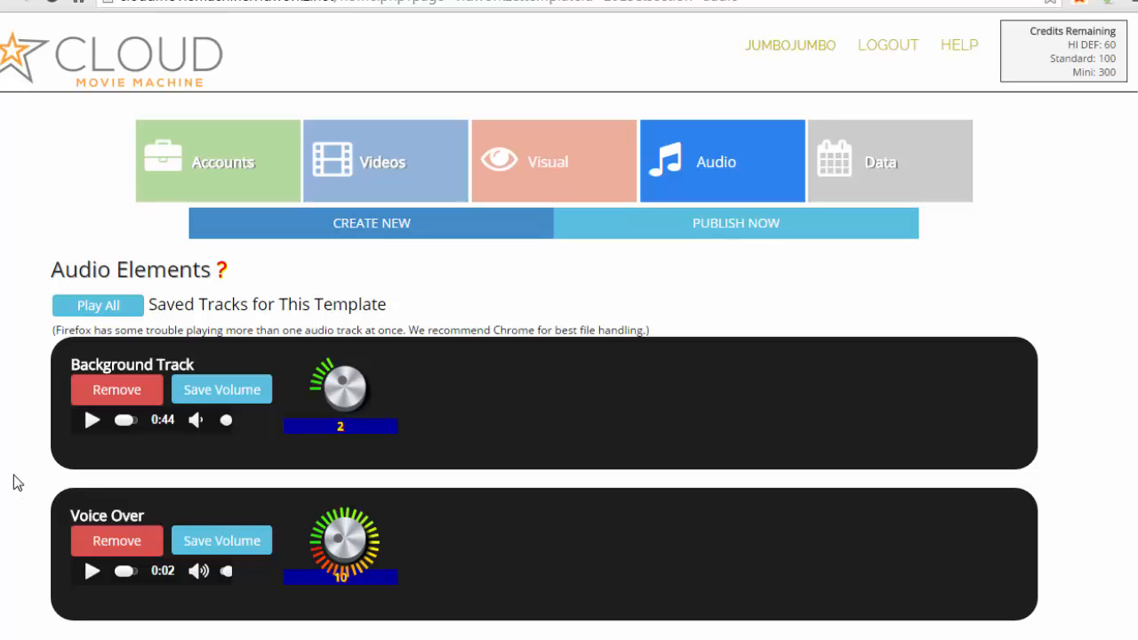
Play the background and recorded voice-over together, set the background volume to 3, save it and stop playback
{"action": "left_click", "coordinate": [100, 307]}
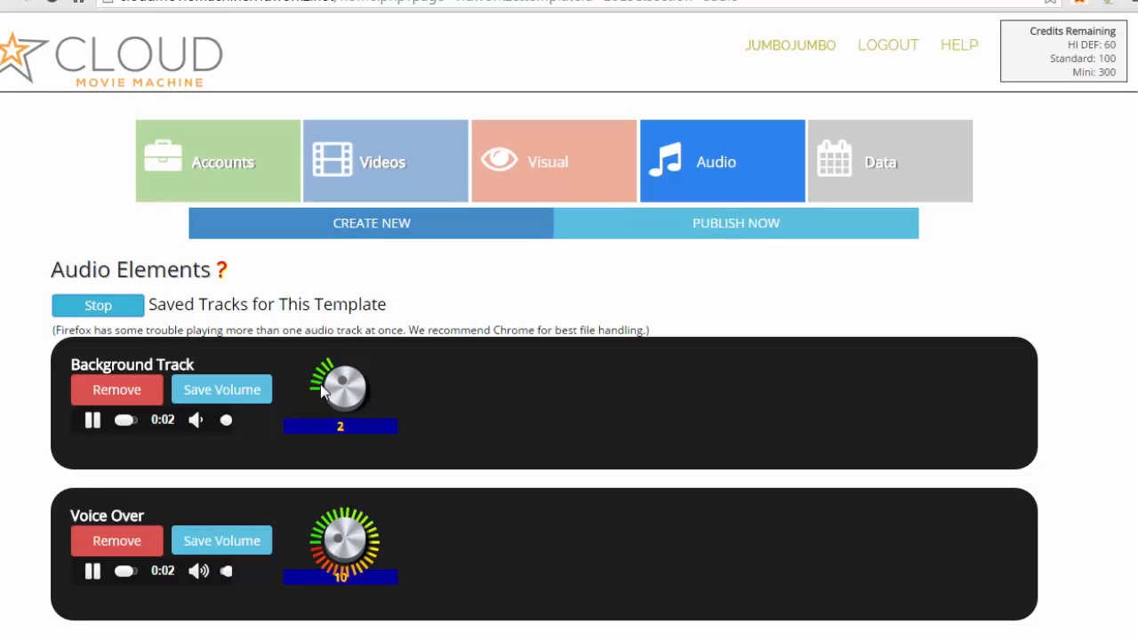
{"action": "left_click_drag", "start_coordinate": [343, 384], "coordinate": [351, 382]}
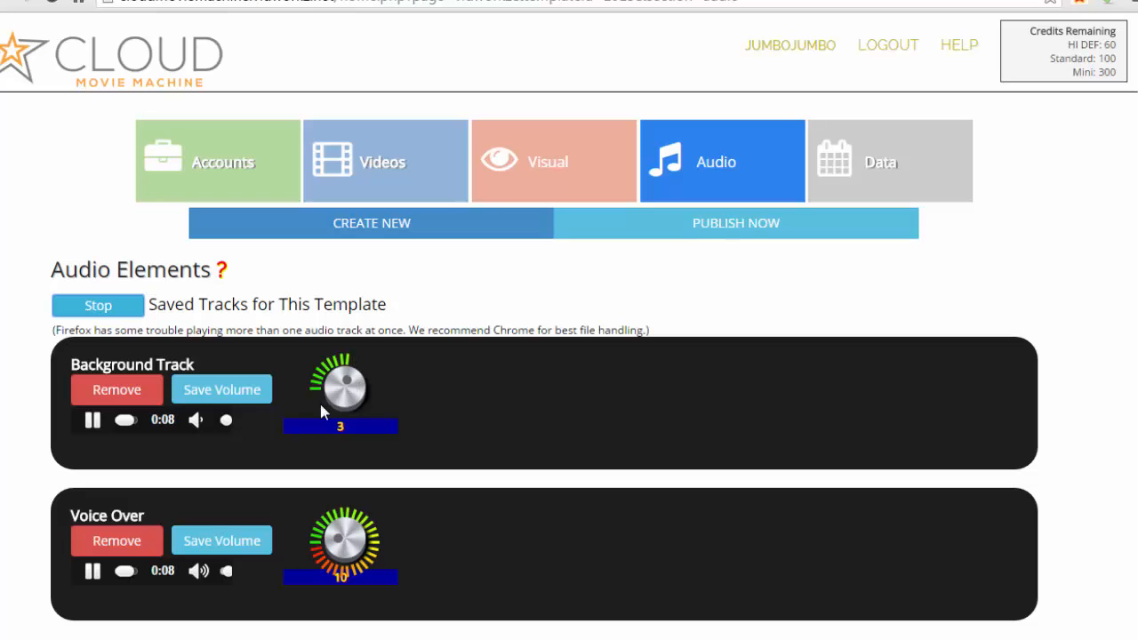
{"action": "left_click", "coordinate": [221, 390]}
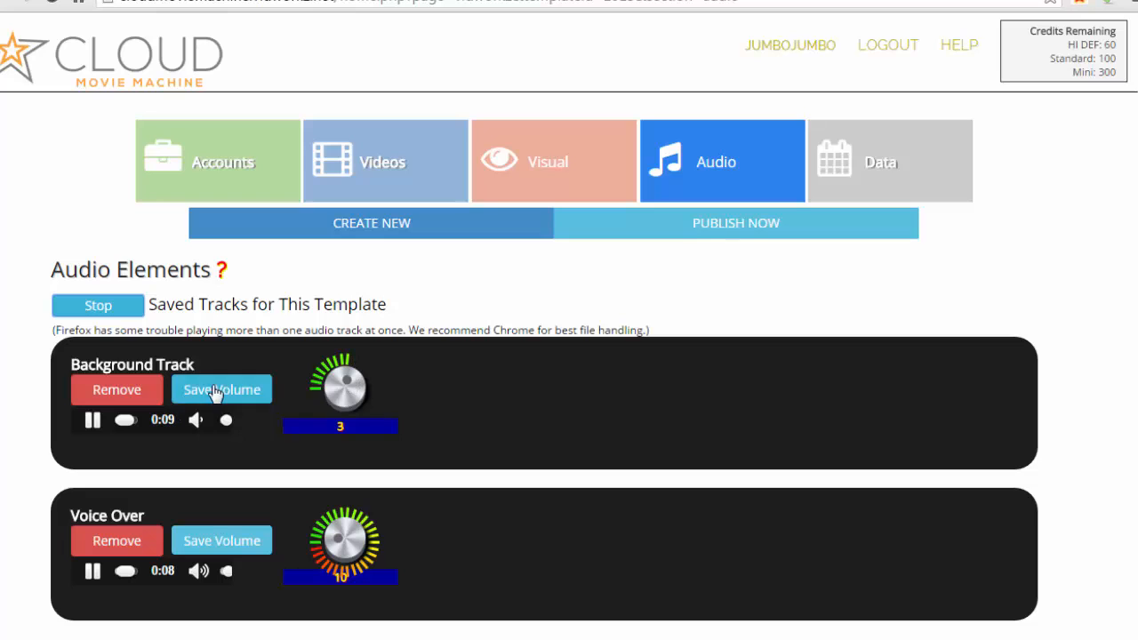
{"action": "left_click", "coordinate": [97, 311]}
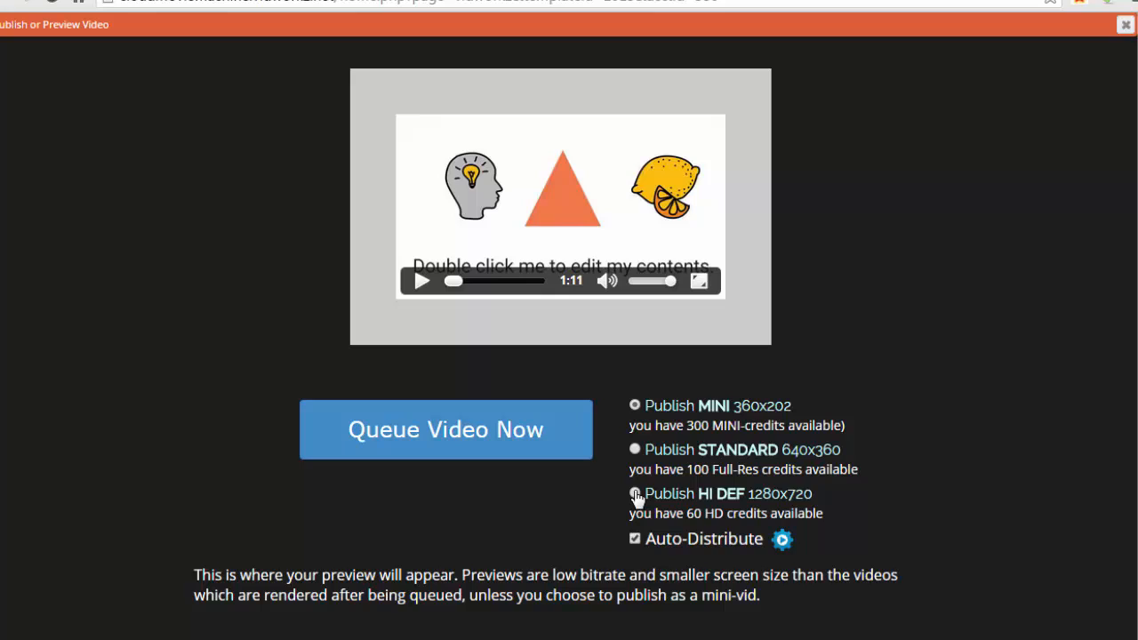
Queue the video for publishing in HI DEF 1280x720 and refresh its rendering status in the data console
{"action": "left_click", "coordinate": [634, 494]}
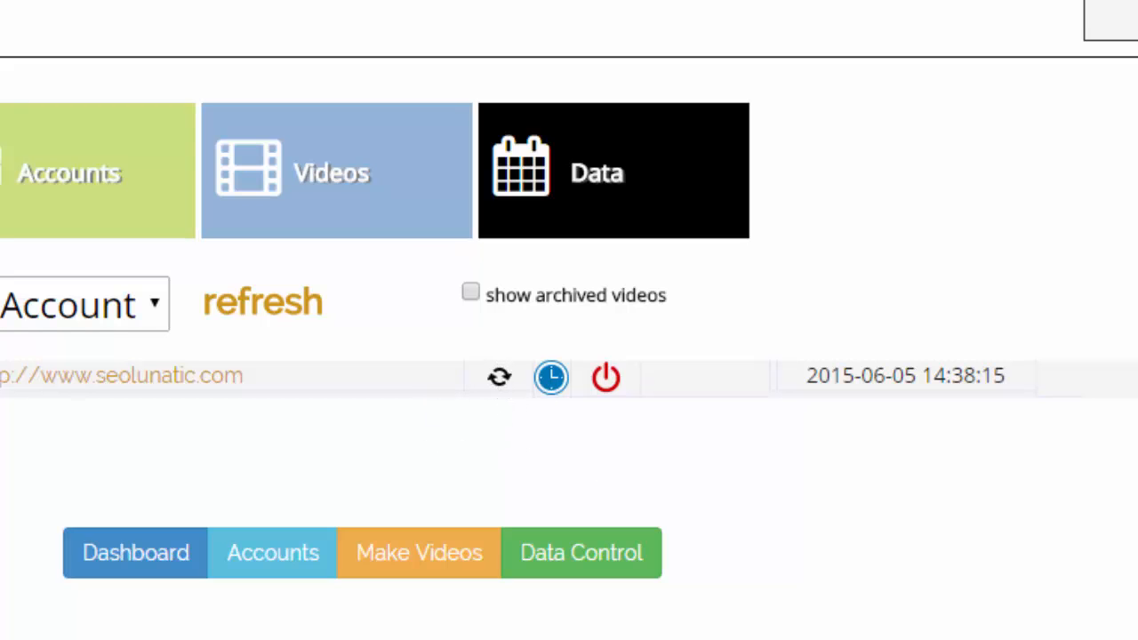
{"action": "left_click", "coordinate": [295, 310]}
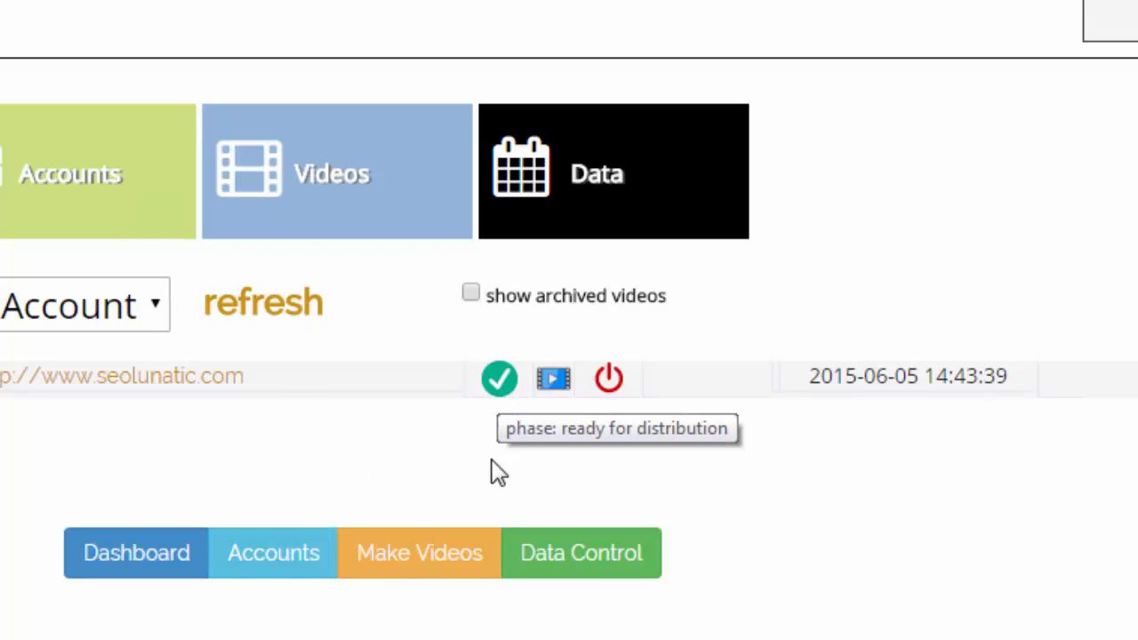
Open the rendered Test Video in the video viewer, reposition the viewer and play the video from the beginning
{"action": "left_click", "coordinate": [557, 378]}
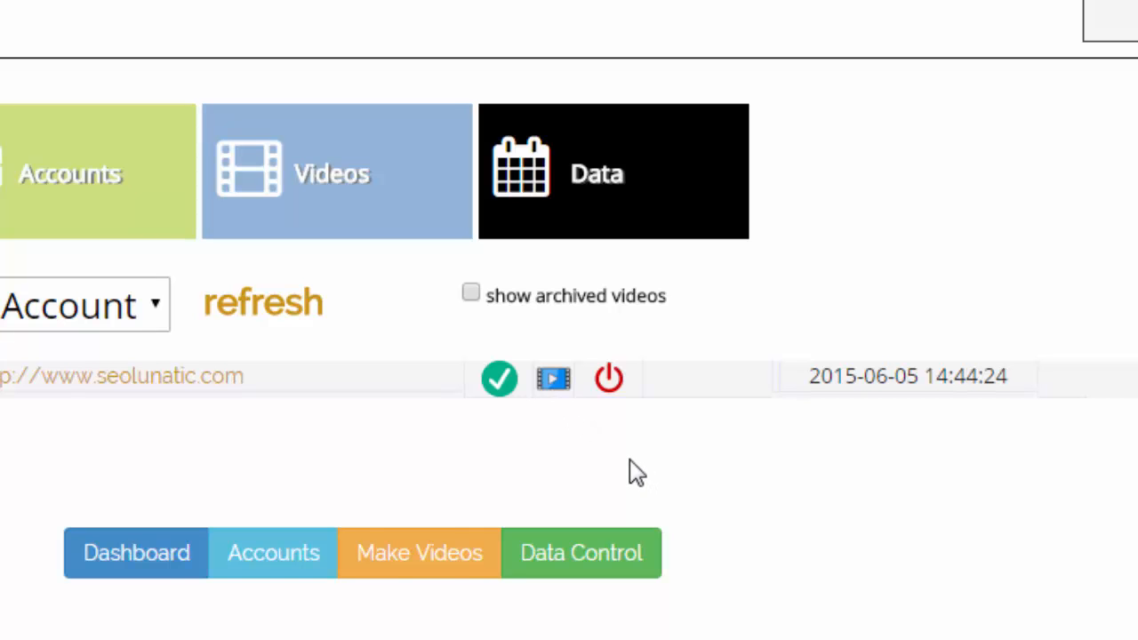
{"action": "left_click", "coordinate": [557, 382]}
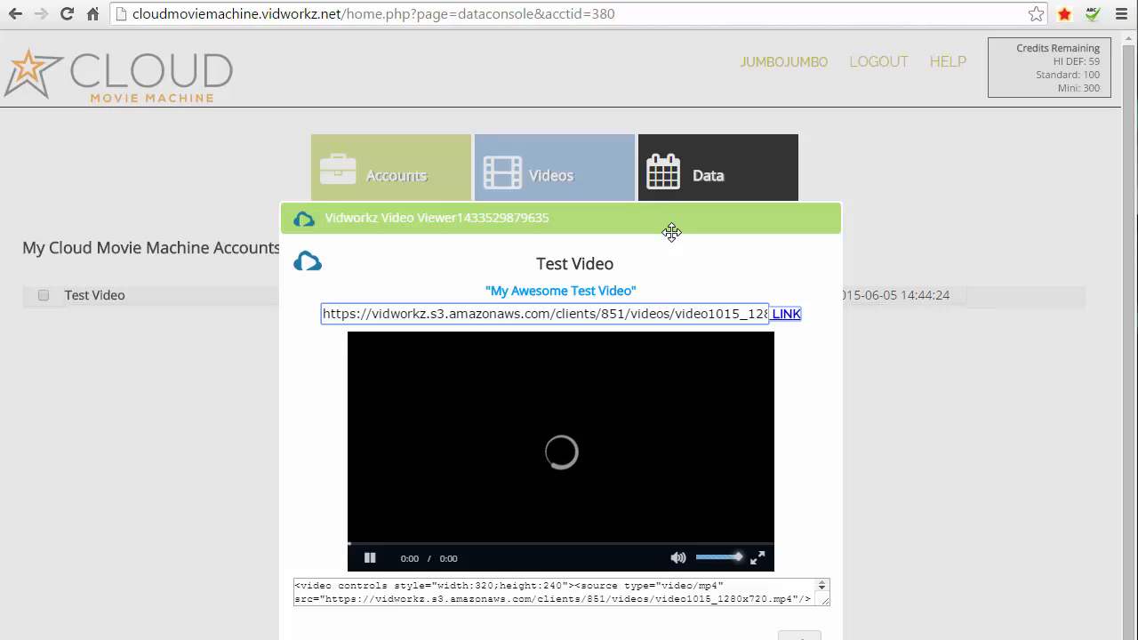
{"action": "left_click_drag", "start_coordinate": [671, 232], "coordinate": [632, 116]}
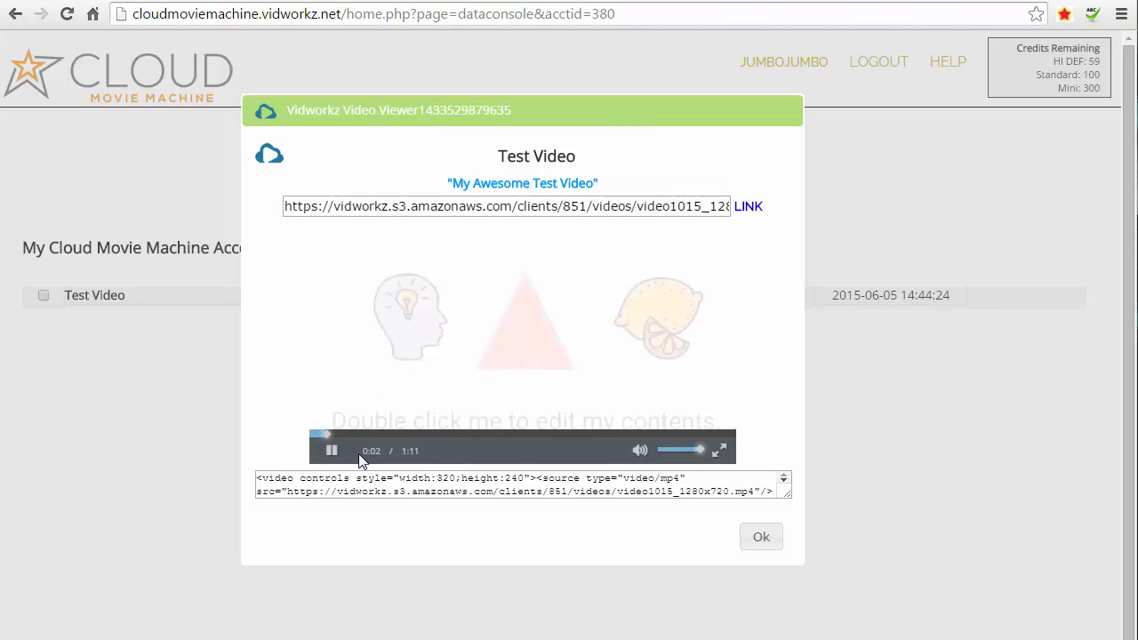
{"action": "left_click", "coordinate": [331, 451]}
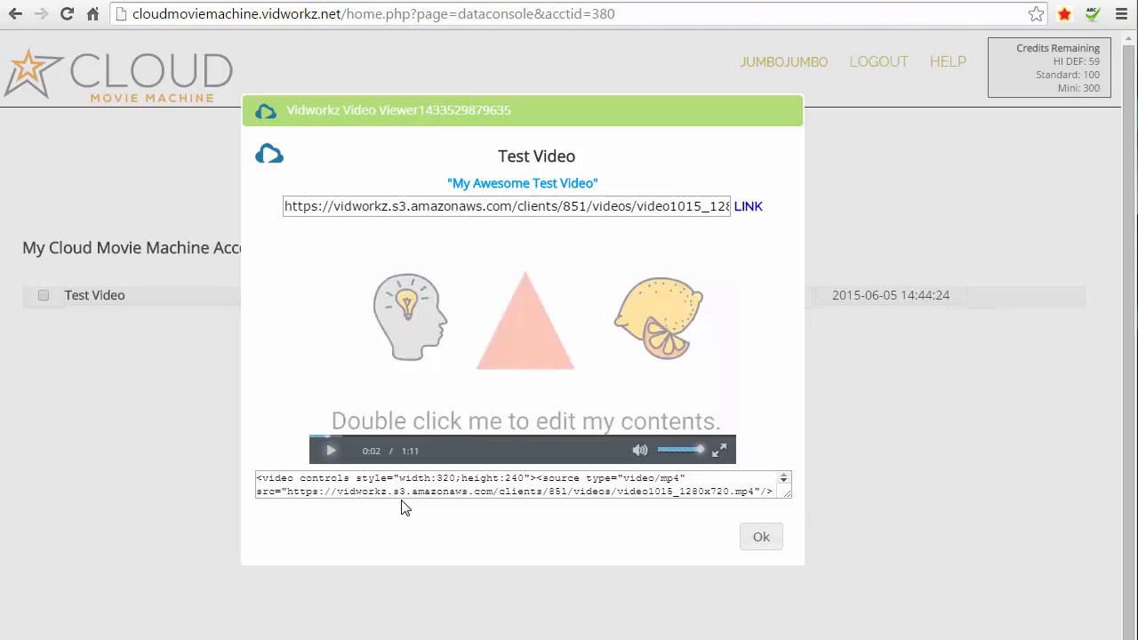
{"action": "left_click", "coordinate": [328, 435]}
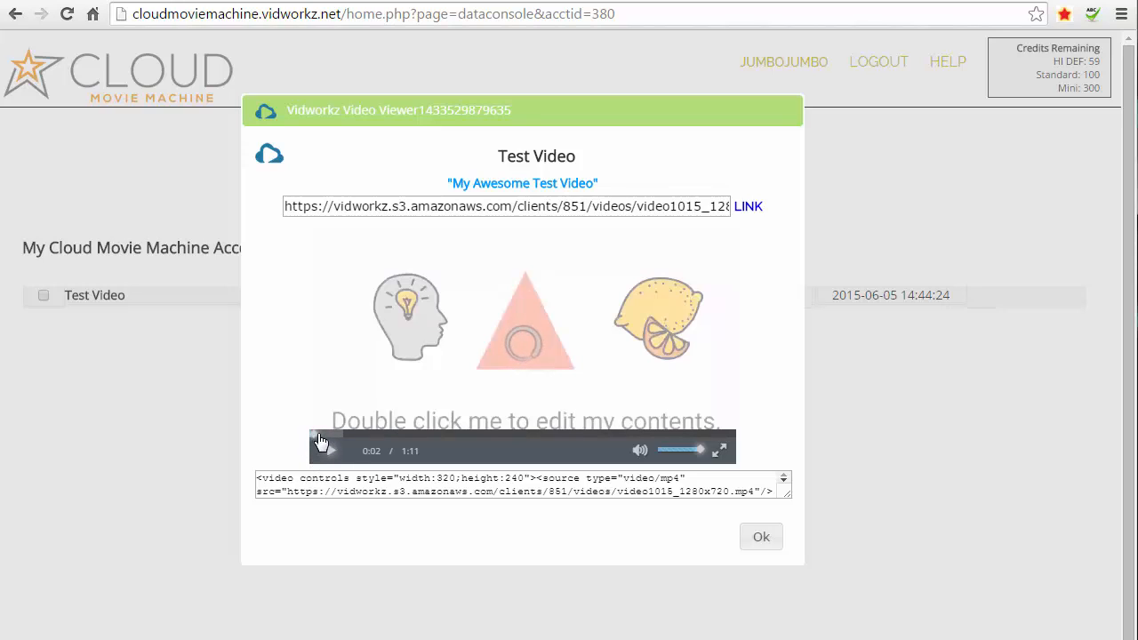
{"action": "left_click", "coordinate": [314, 435]}
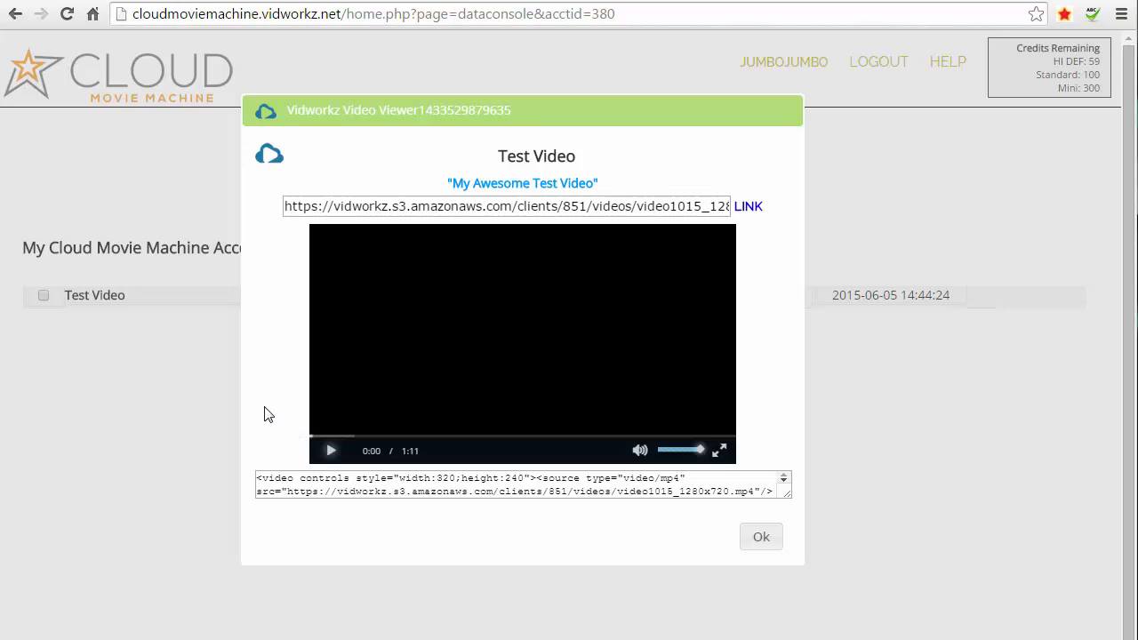
{"action": "left_click", "coordinate": [329, 450]}
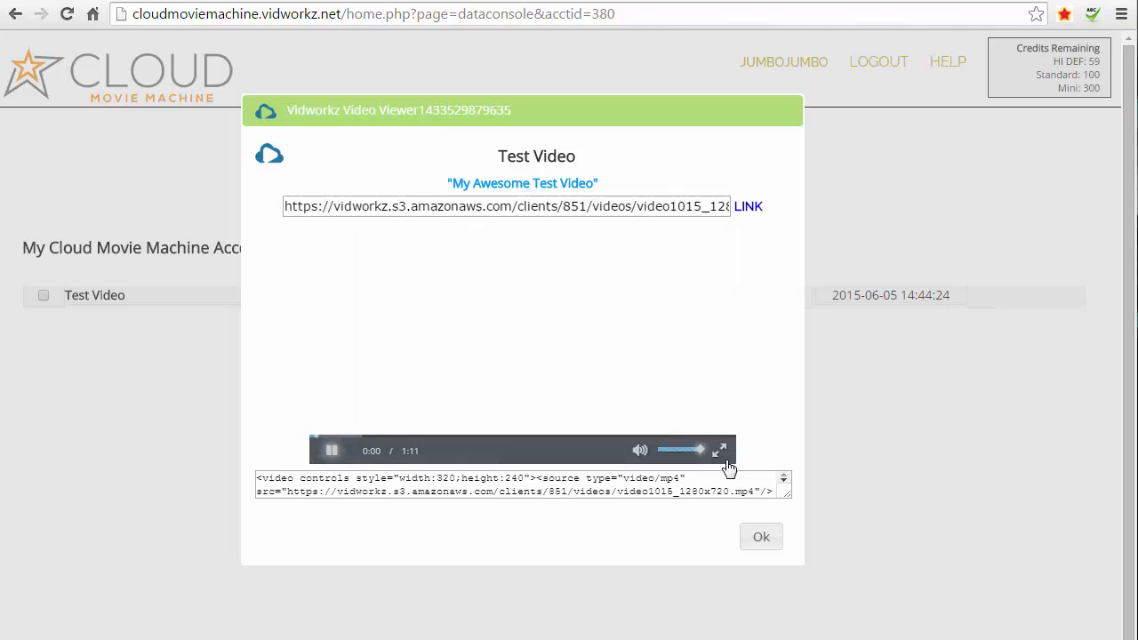
Watch the rendered video in full screen through to the text slides, return to the viewer and pause playback
{"action": "left_click", "coordinate": [720, 450]}
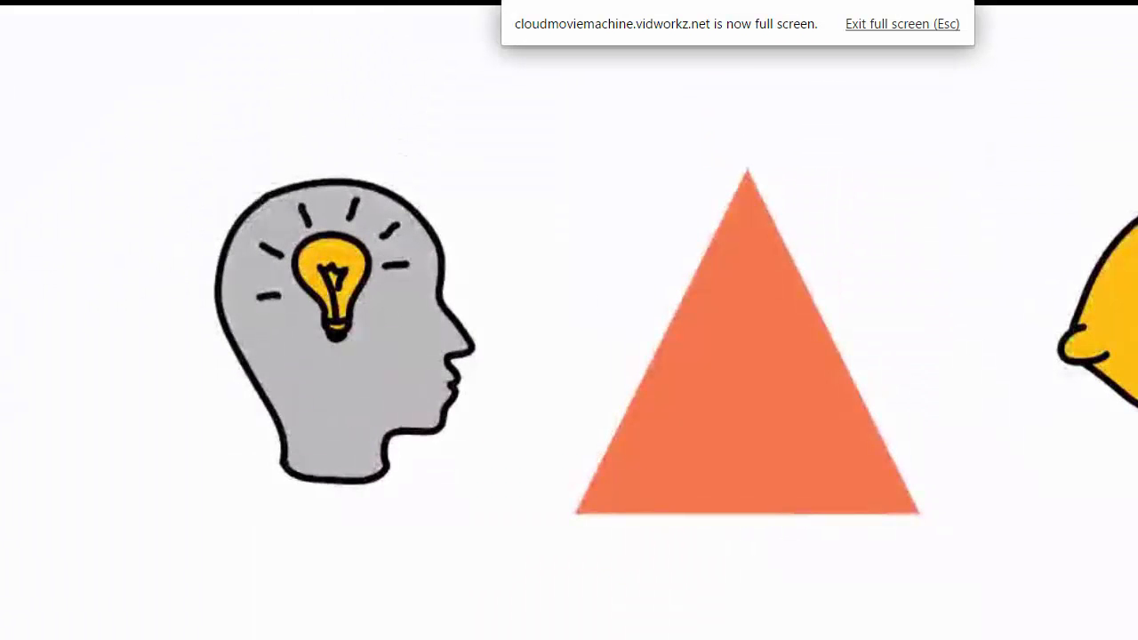
{"action": "key", "text": "Escape"}
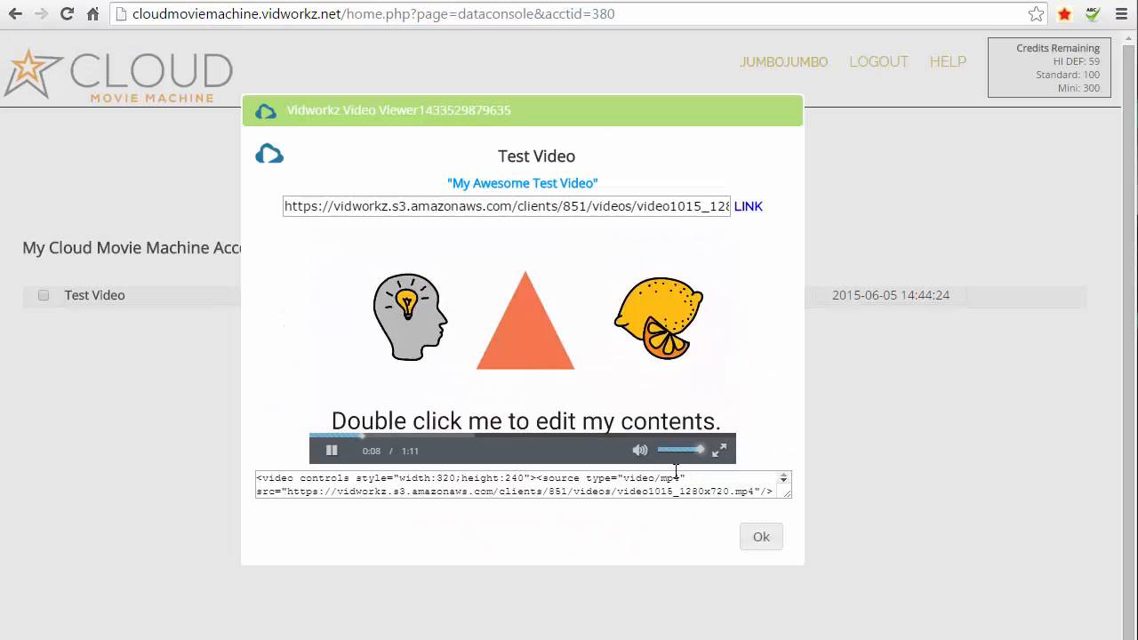
{"action": "left_click", "coordinate": [720, 450]}
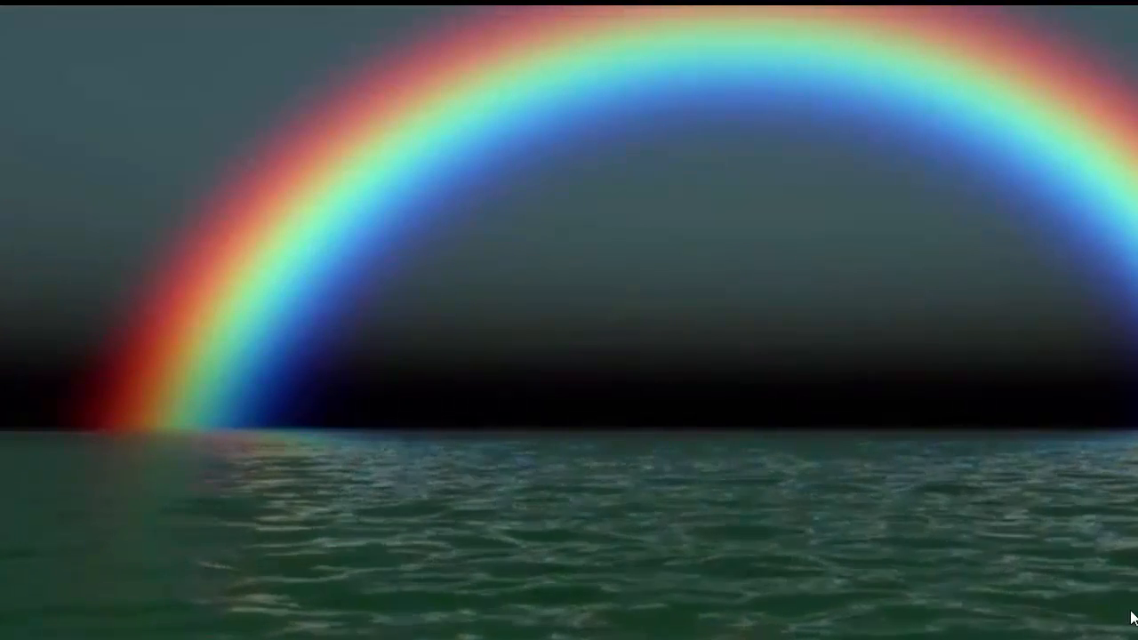
{"action": "key", "text": "Escape"}
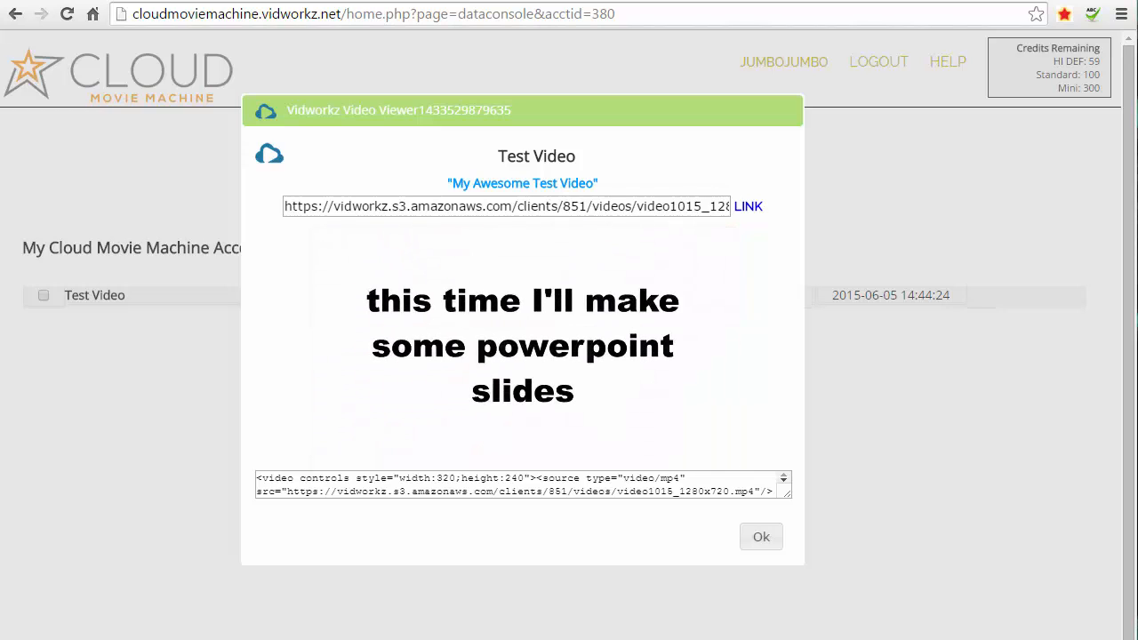
{"action": "left_click", "coordinate": [332, 452]}
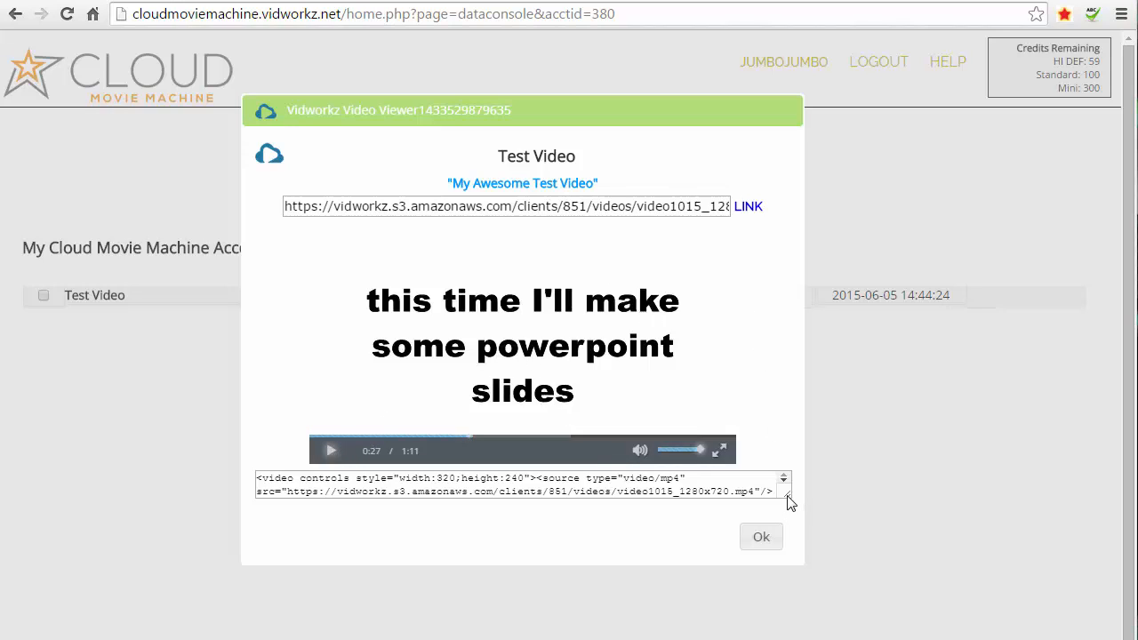
Slightly enlarge the embed code box, select the video's HTML embed code and close the viewer
{"action": "left_click_drag", "start_coordinate": [789, 503], "coordinate": [789, 506]}
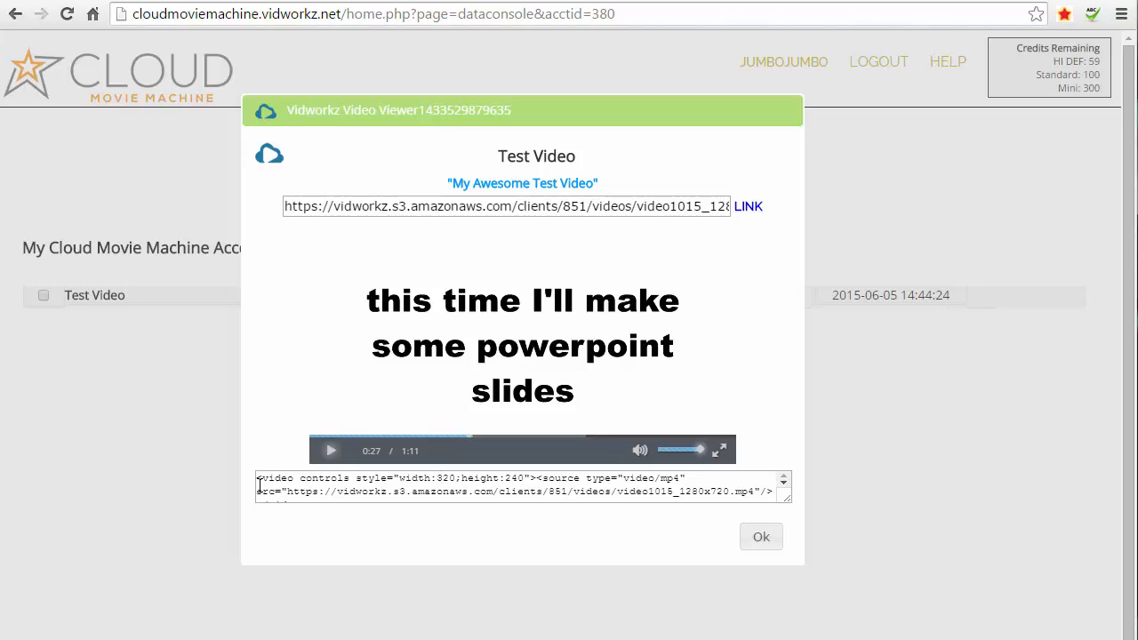
{"action": "left_click_drag", "start_coordinate": [256, 481], "coordinate": [775, 489]}
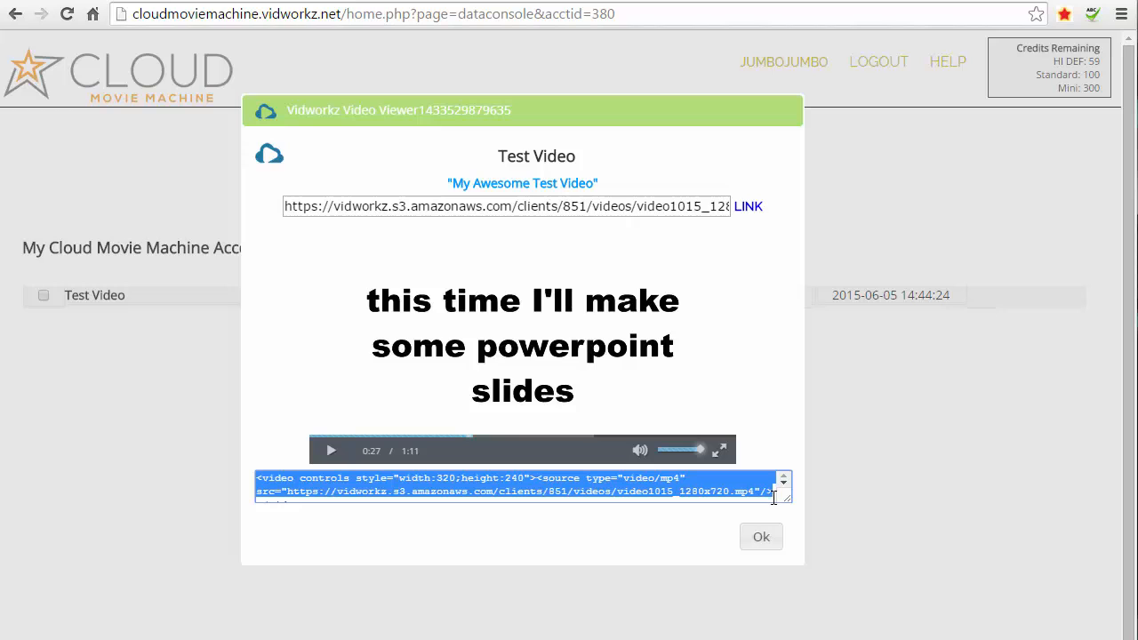
{"action": "left_click", "coordinate": [761, 538]}
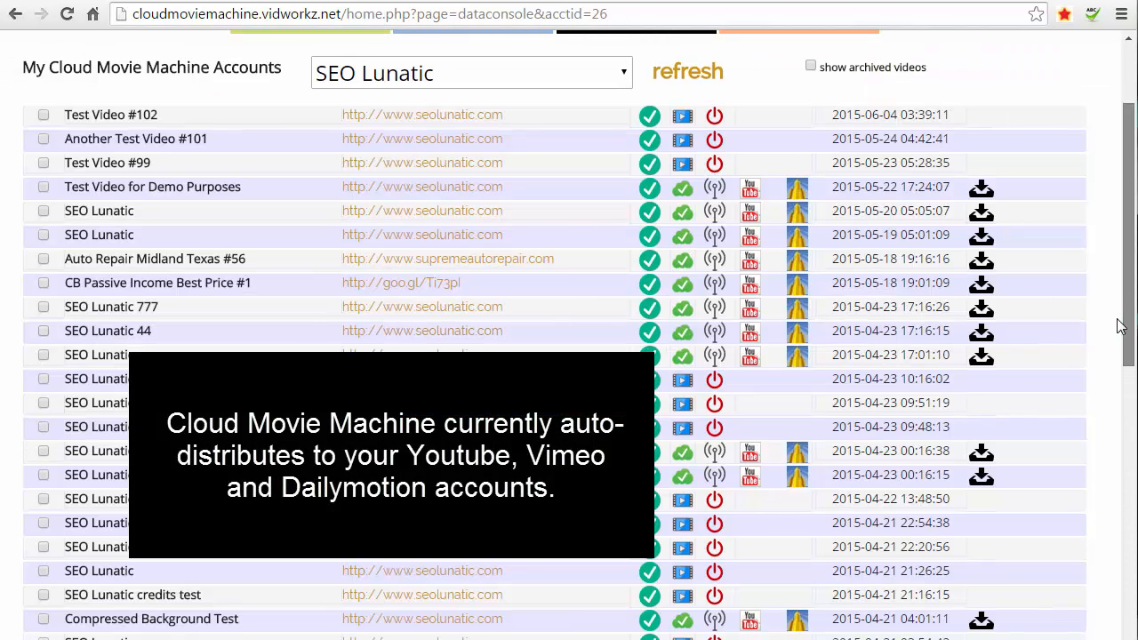
Preview the YouTube copy of "Test Video for Demo Purposes" from the SEO Lunatic account, pause it and close the viewer
{"action": "left_click_drag", "start_coordinate": [1117, 319], "coordinate": [1116, 315]}
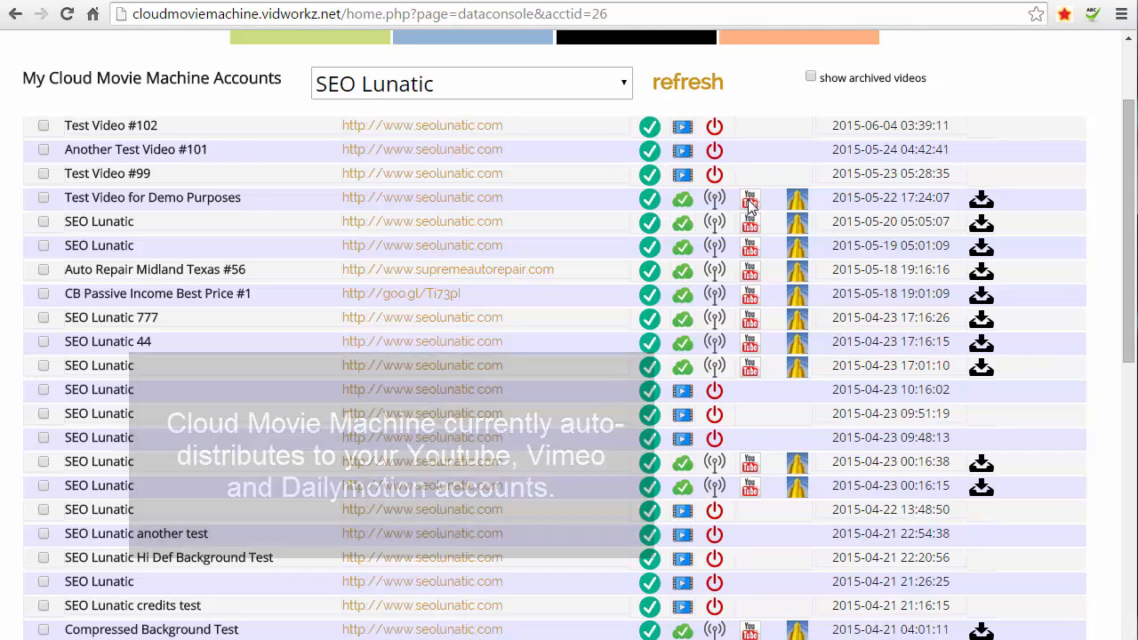
{"action": "left_click", "coordinate": [749, 203]}
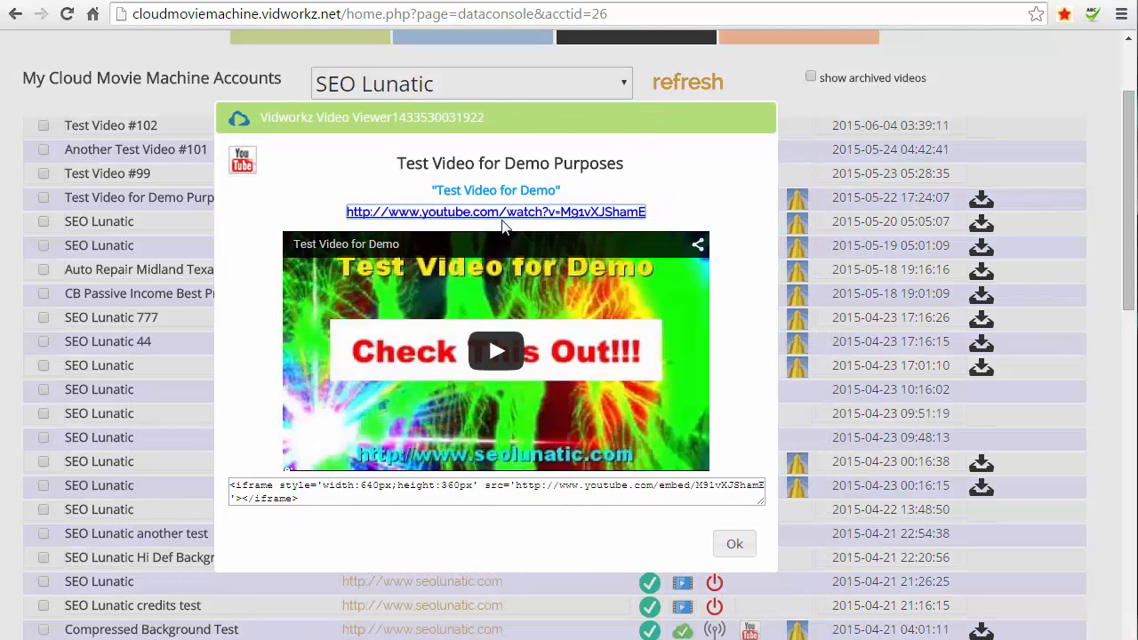
{"action": "left_click", "coordinate": [495, 354]}
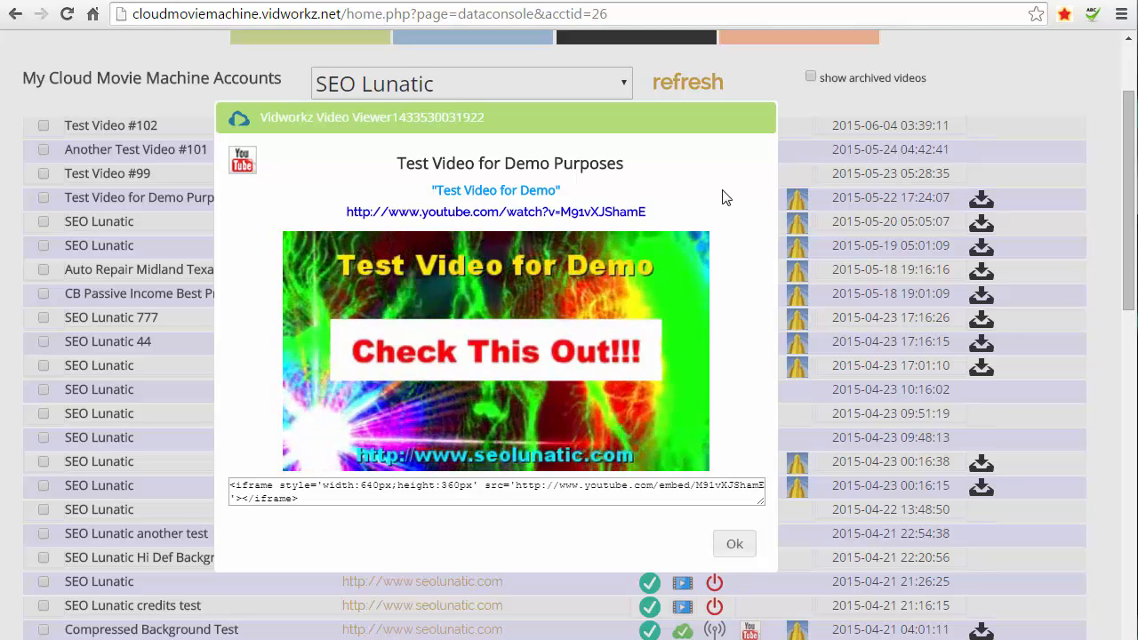
{"action": "mouse_move", "coordinate": [342, 428]}
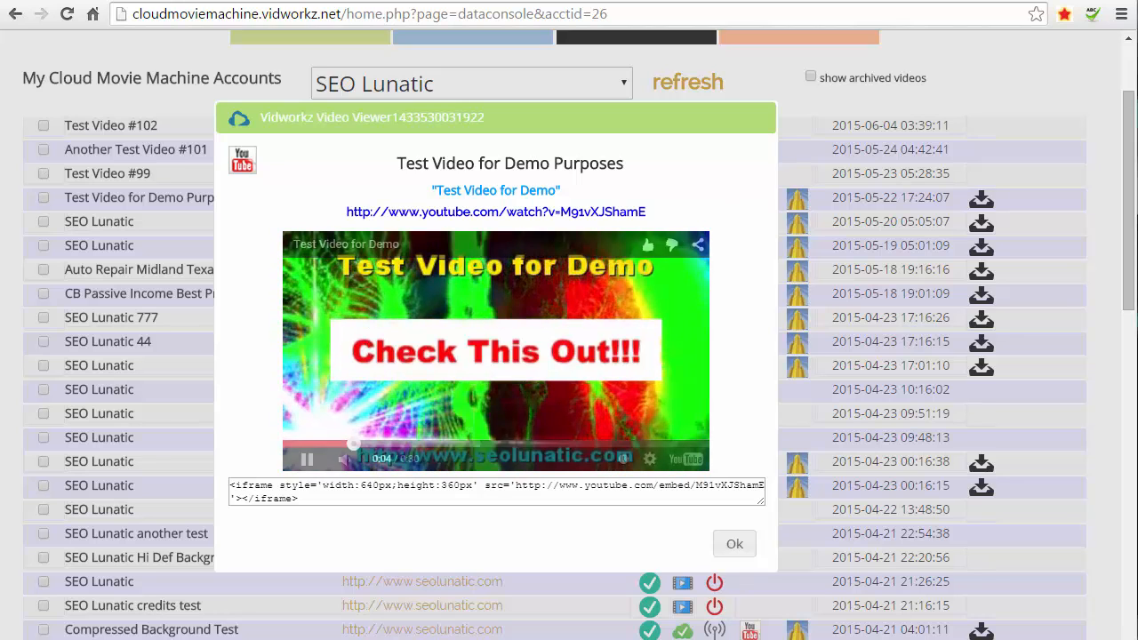
{"action": "mouse_move", "coordinate": [353, 462]}
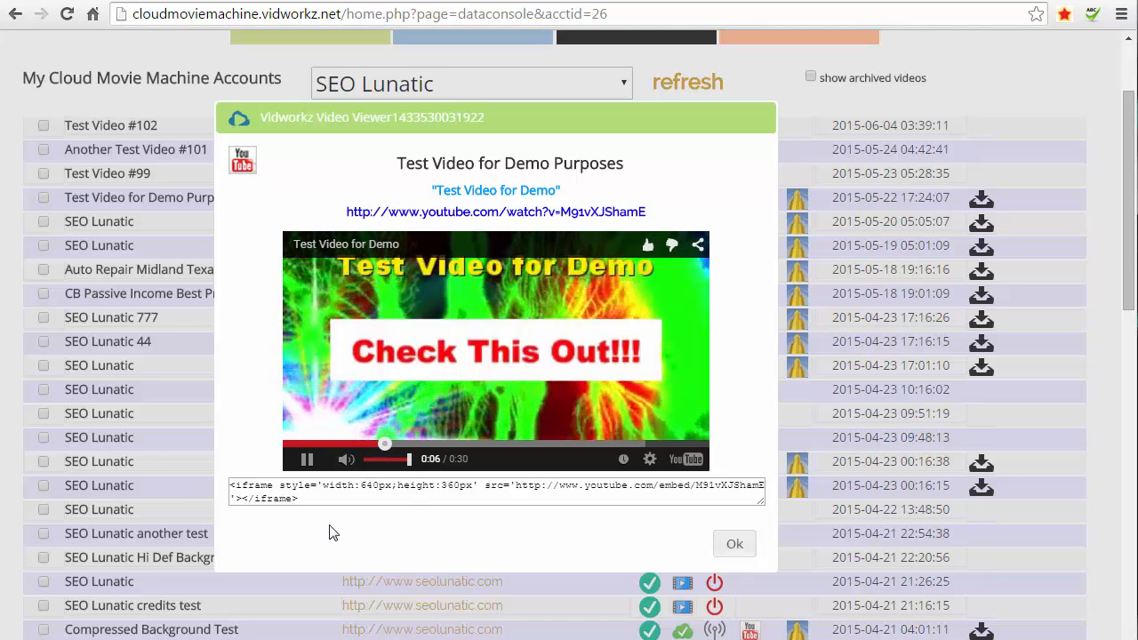
{"action": "left_click", "coordinate": [305, 463]}
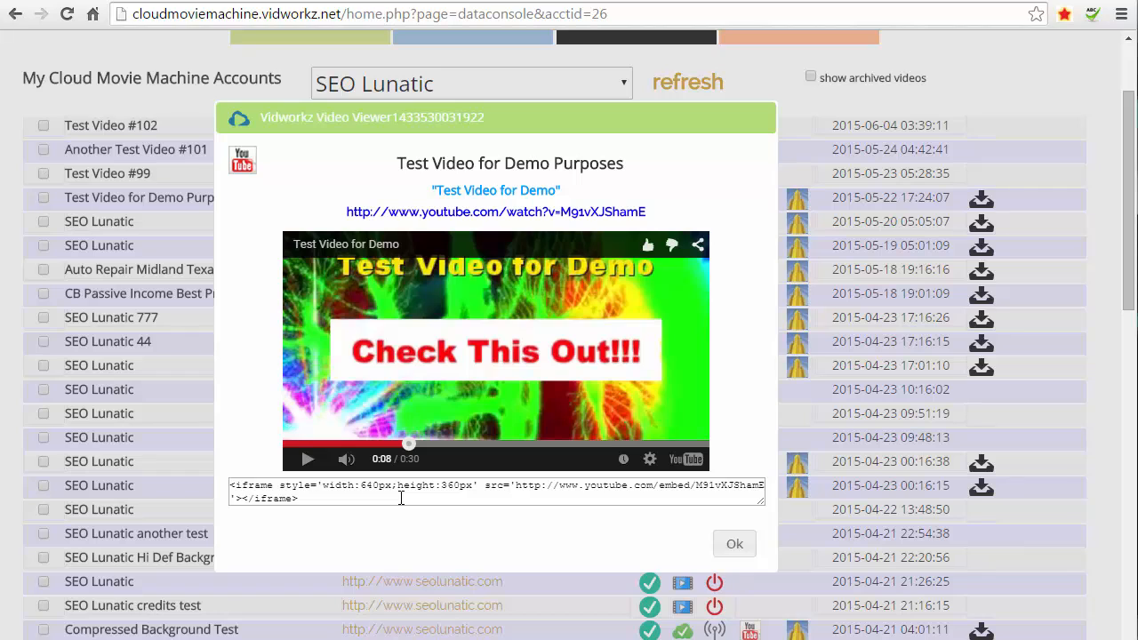
{"action": "left_click", "coordinate": [523, 220]}
{"action": "left_click", "coordinate": [734, 544]}
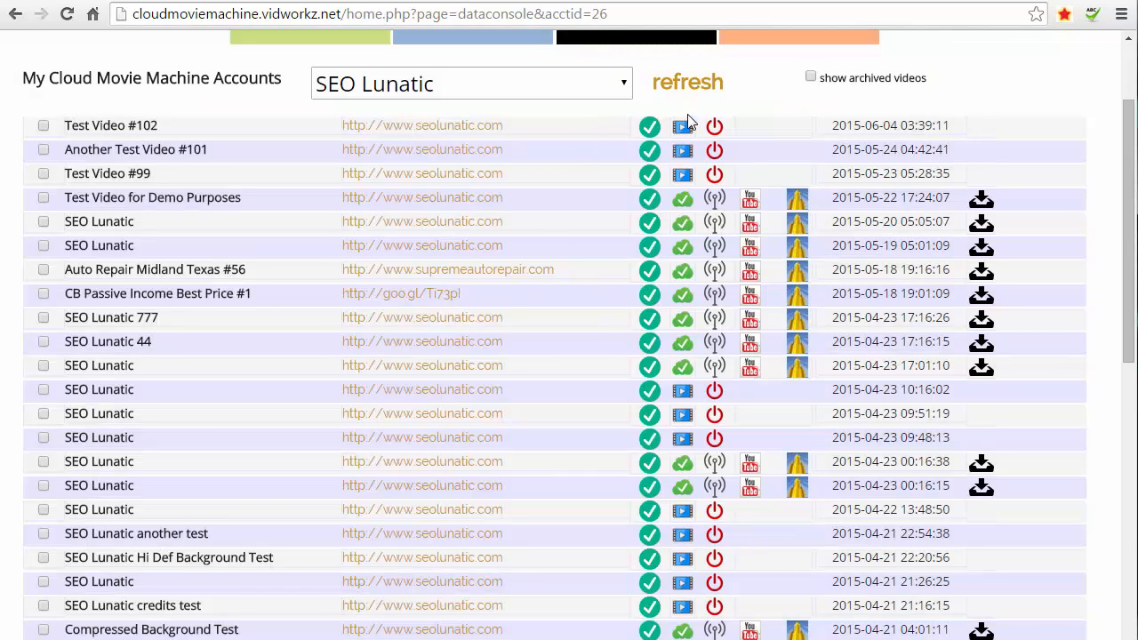
View the Dailymotion copy of "Test Video for Demo Purposes" and examine the second tier links posted for the account's videos
{"action": "left_click", "coordinate": [797, 205]}
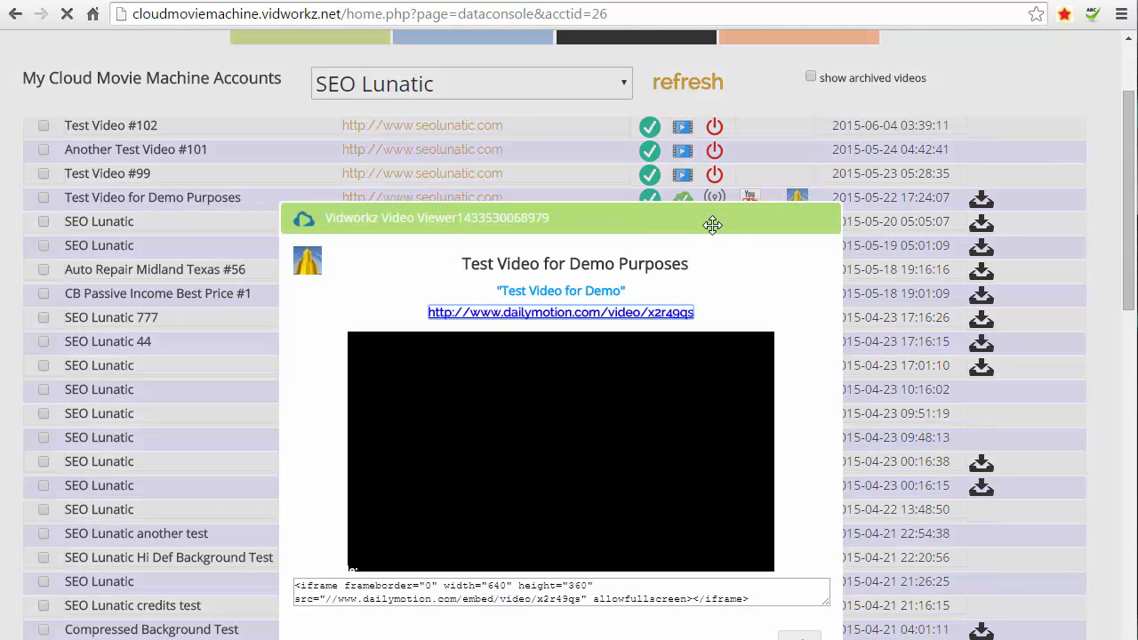
{"action": "left_click_drag", "start_coordinate": [712, 224], "coordinate": [632, 122]}
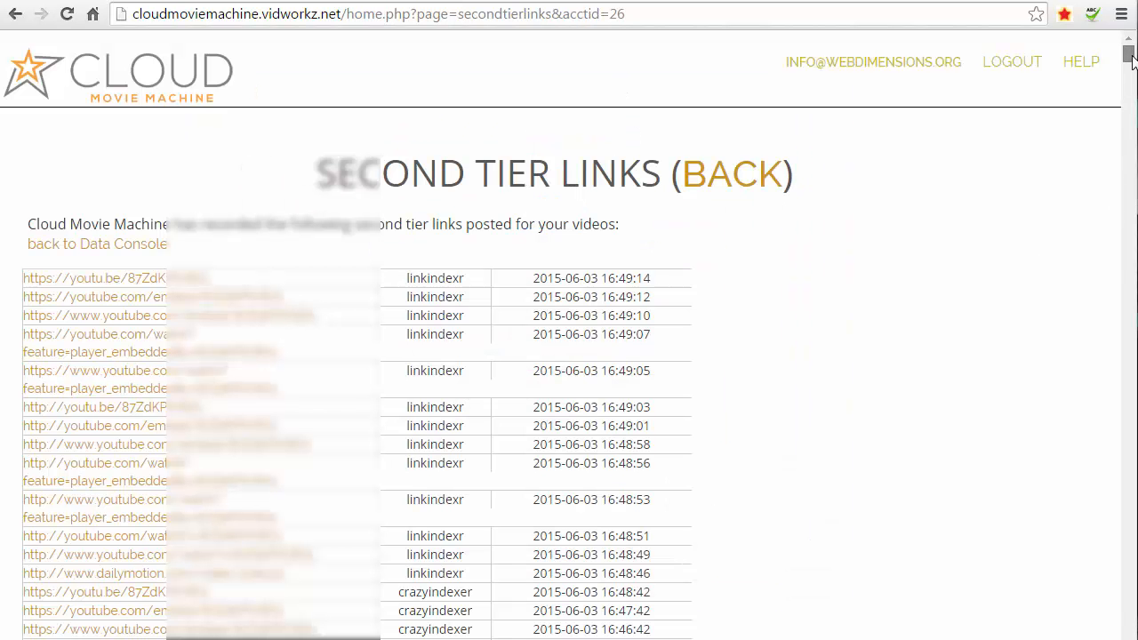
{"action": "mouse_move", "coordinate": [1131, 59]}
{"action": "left_mouse_down"}
{"action": "mouse_move", "coordinate": [1122, 201]}
{"action": "mouse_move", "coordinate": [1130, 56]}
{"action": "left_mouse_up"}
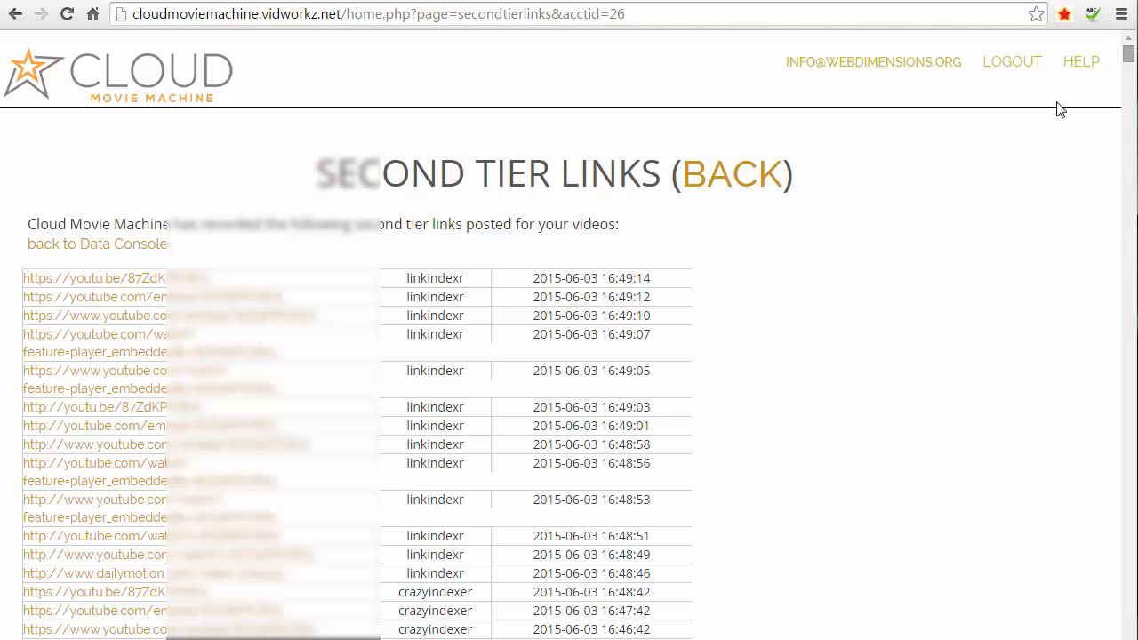